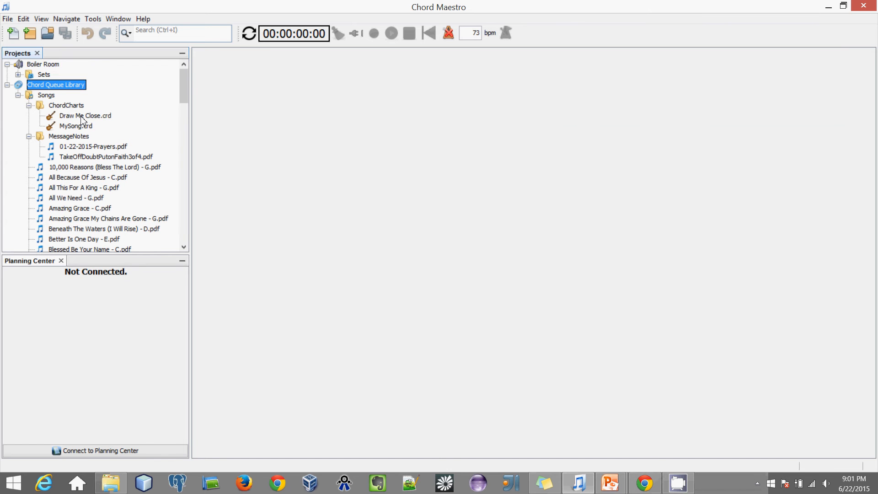
Step: Open Draw Me Close.crd and place the cursor inside the E chord on line 8
double_click(82, 117)
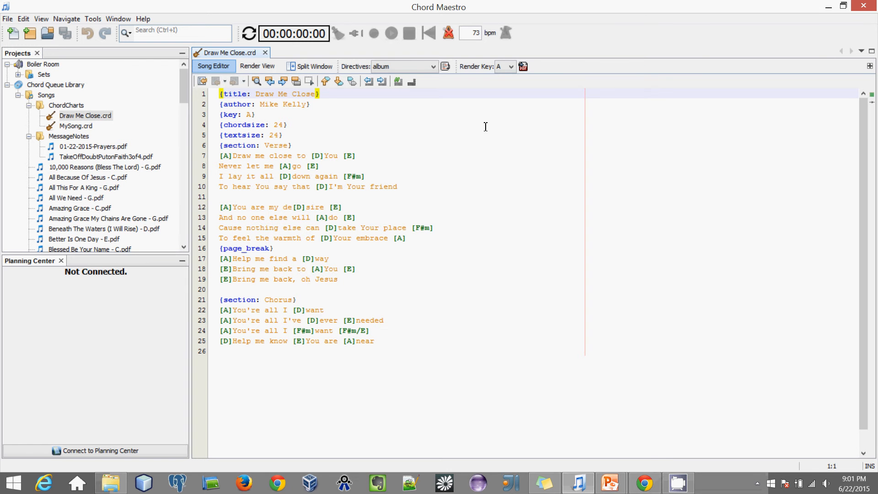
drag(398, 341, 298, 367)
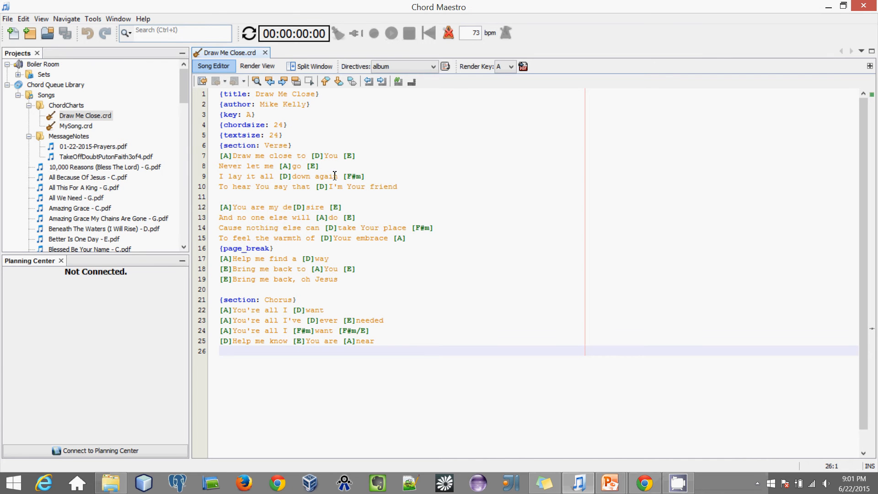
drag(319, 166, 307, 164)
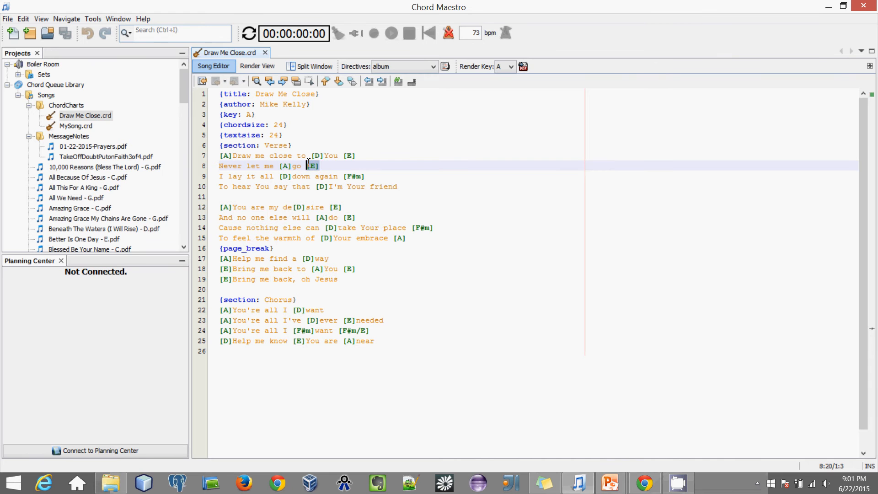
click(312, 166)
Step: Insert a new line after line 11, try a [B test chord, then remove it
click(328, 155)
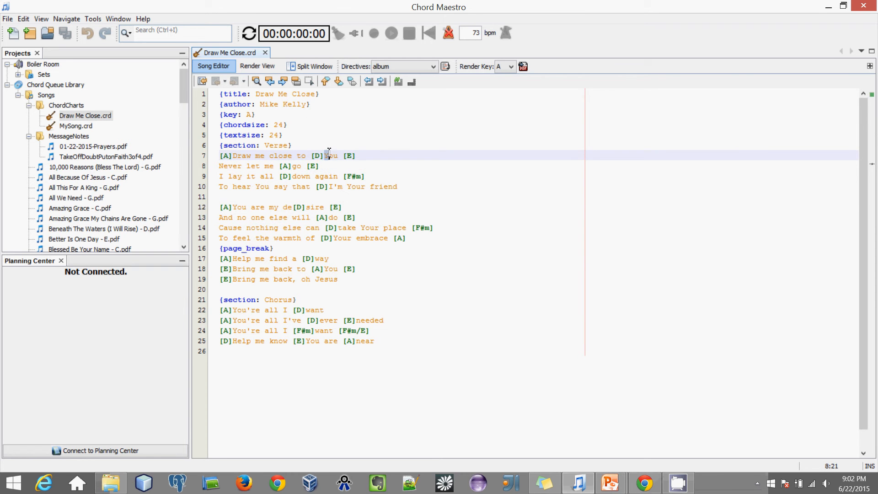
click(268, 196)
key(Return)
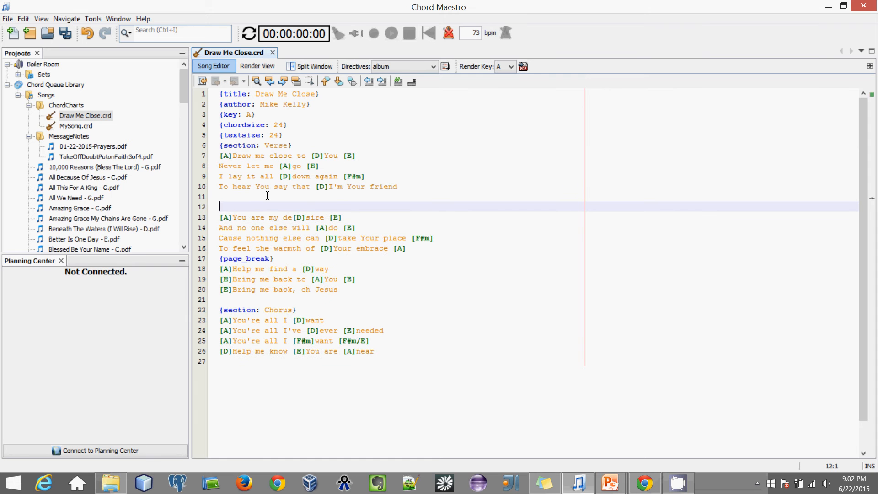
text([B)
key(End)
key(BackSpace)
key(BackSpace)
key(BackSpace)
key(BackSpace)
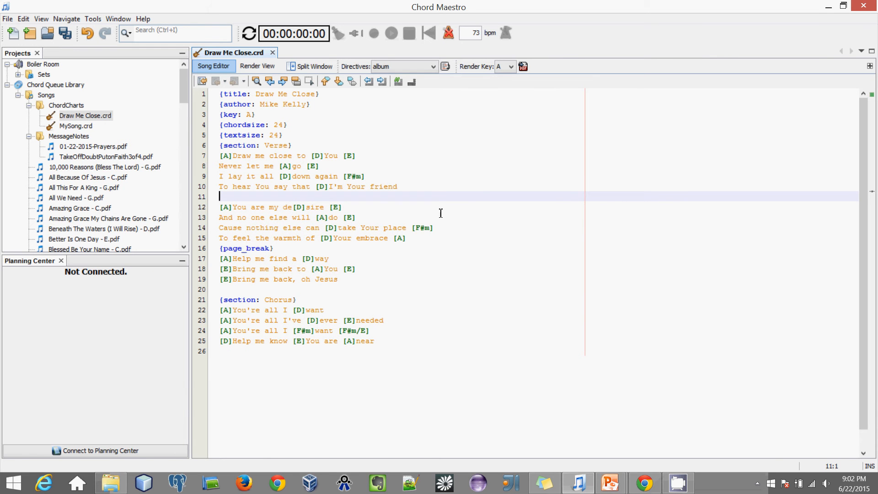
Step: Add a chordfont: Arial directive on a new line below the Verse heading
click(331, 146)
key(Return)
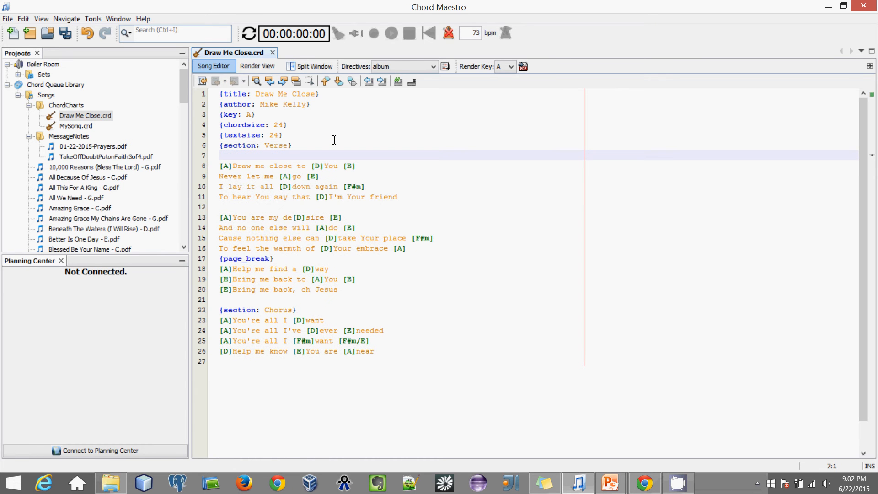
text({)
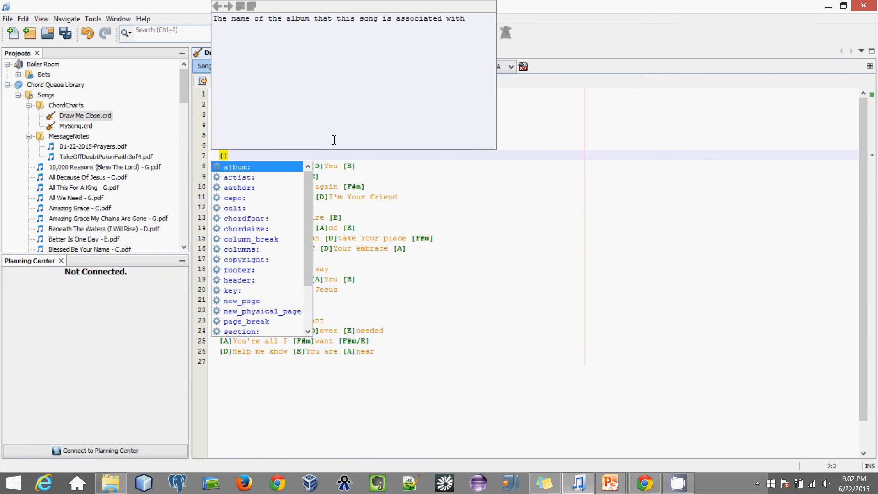
drag(309, 204, 309, 227)
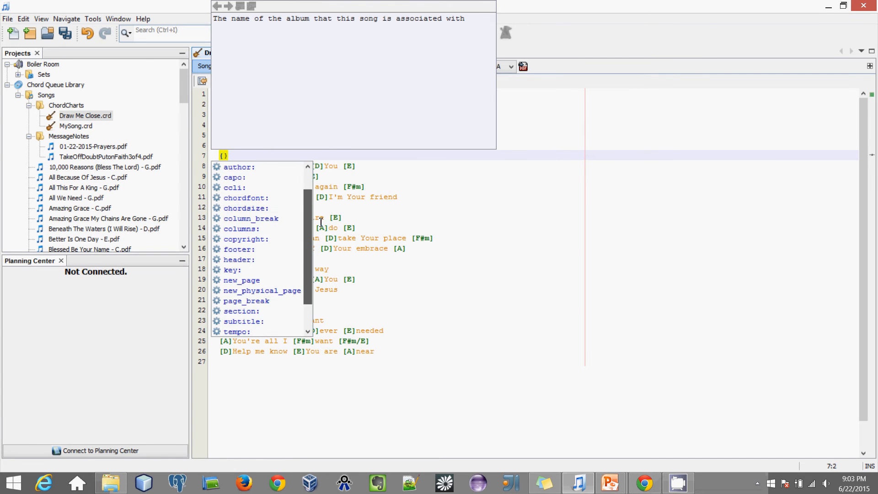
click(240, 200)
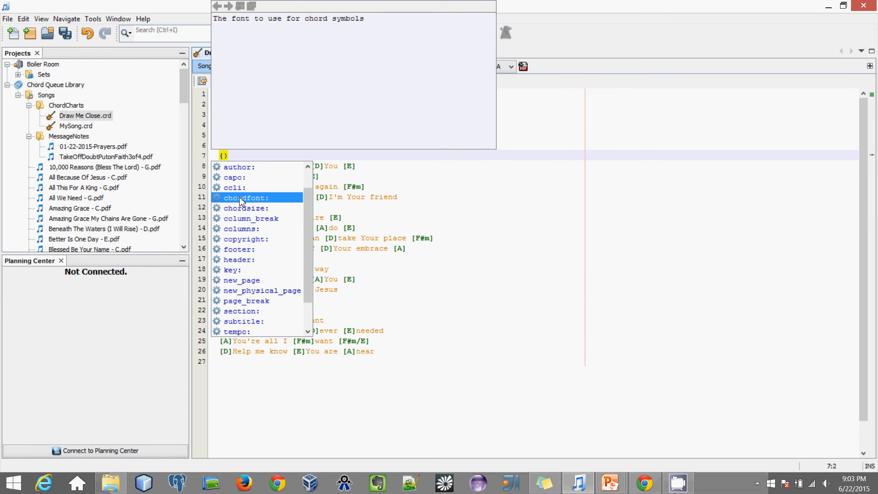
double_click(236, 197)
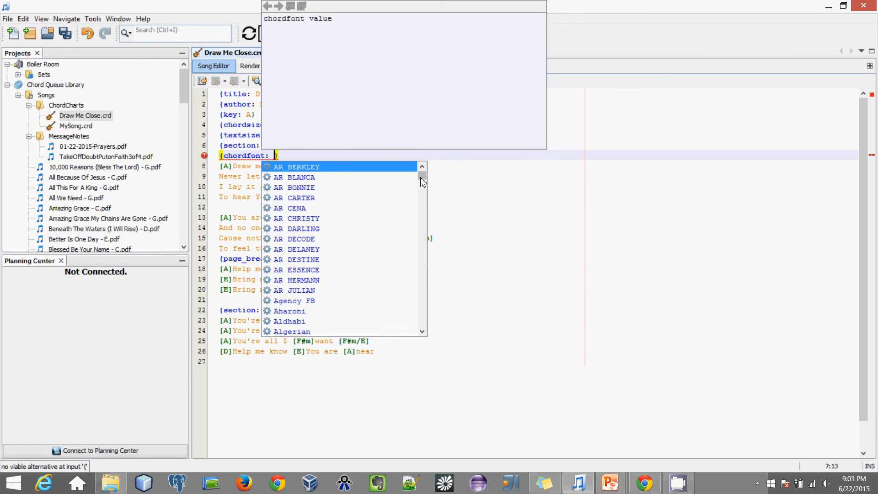
drag(422, 176, 423, 196)
click(290, 168)
click(290, 168)
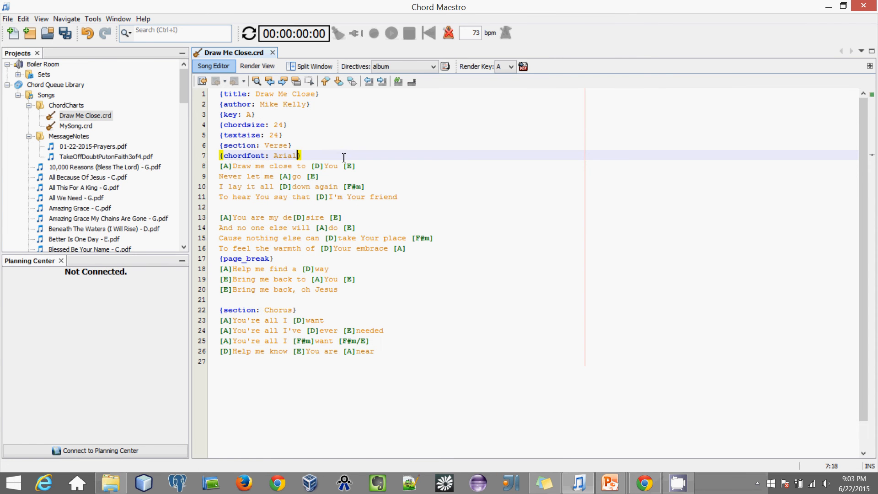
key(Return)
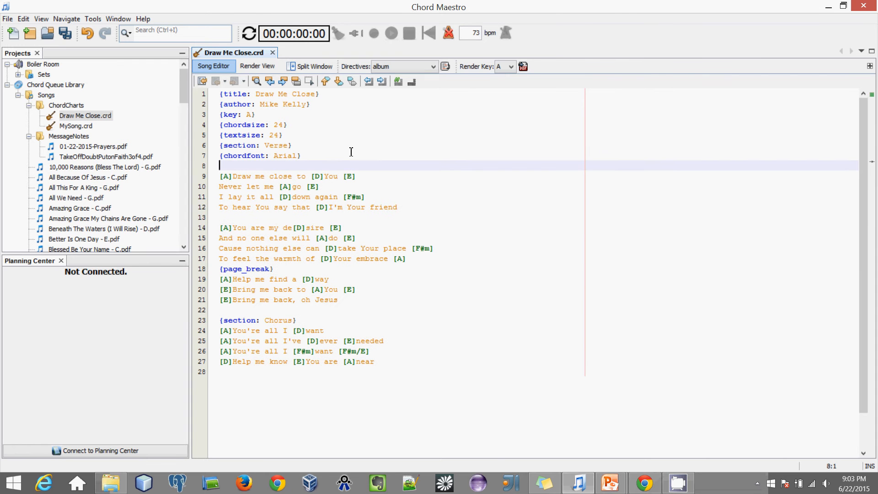
Step: Select and delete the chordfont Arial line
key(Up)
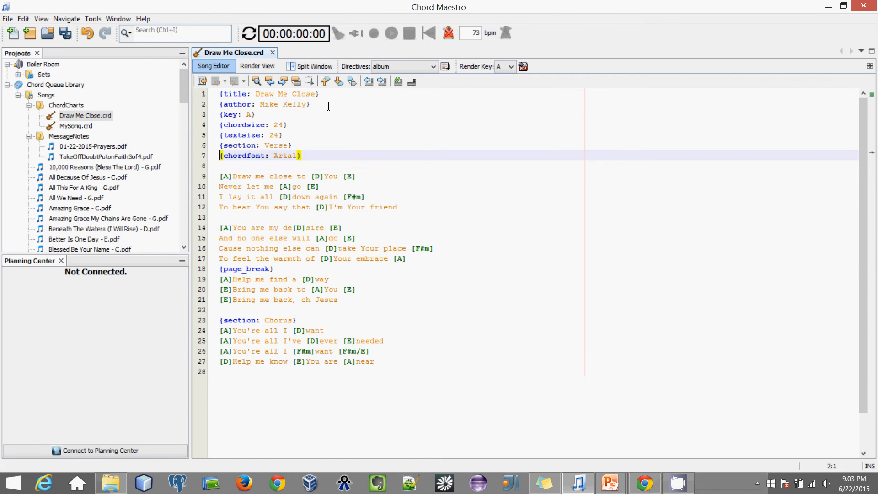
key(shift+Down)
key(Delete)
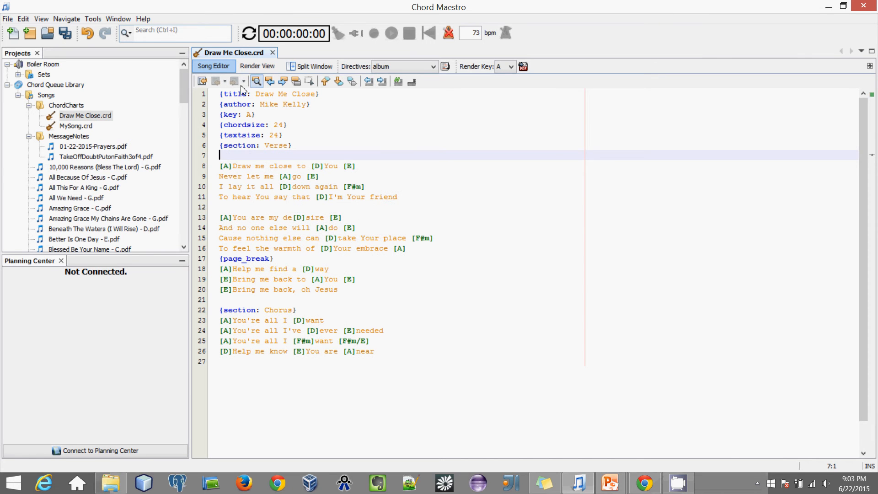
click(259, 69)
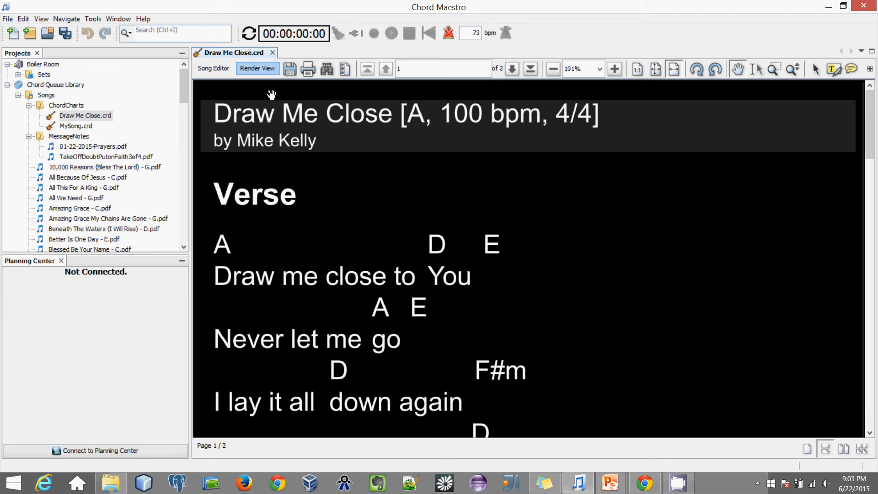
scroll(502, 190, down, 6)
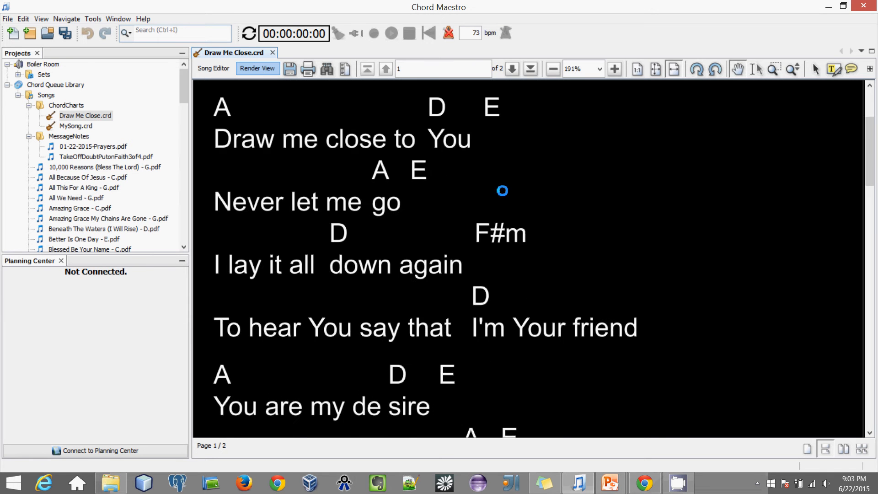
scroll(502, 191, down, 4)
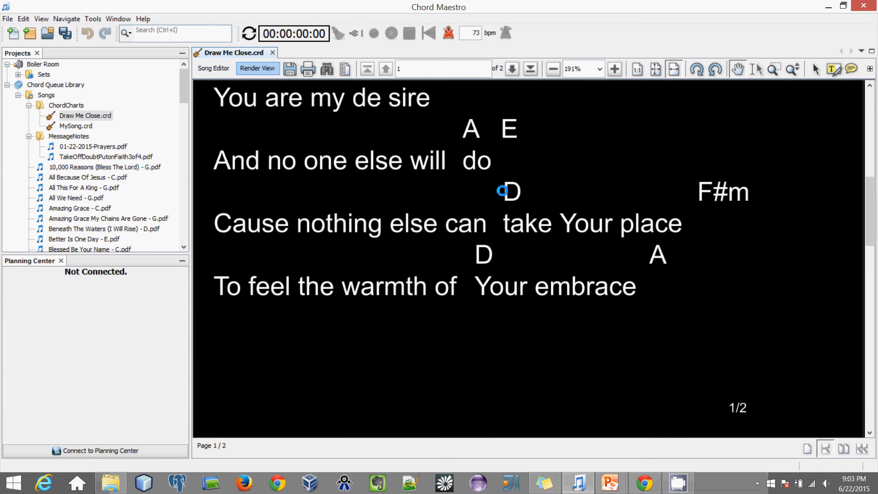
scroll(547, 188, up, 10)
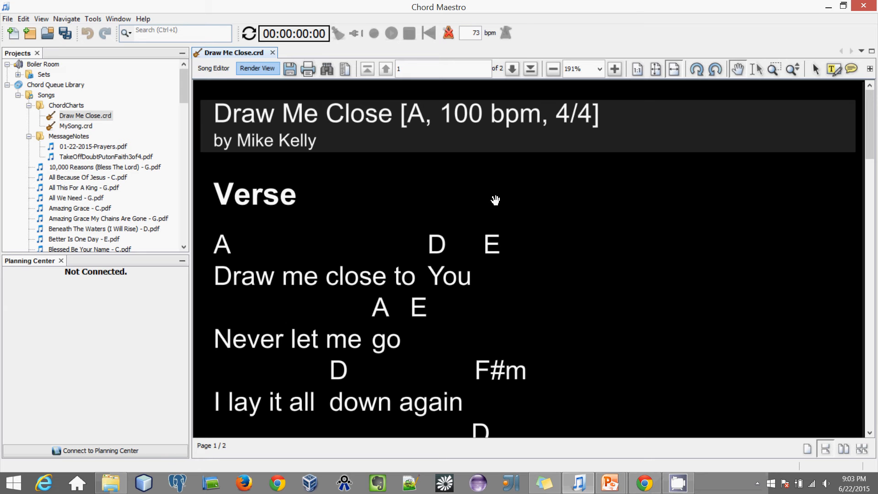
click(215, 67)
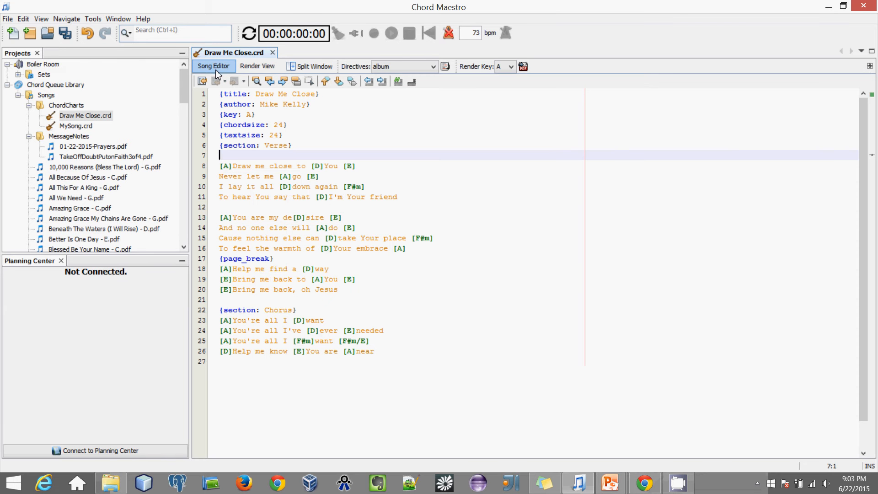
click(309, 67)
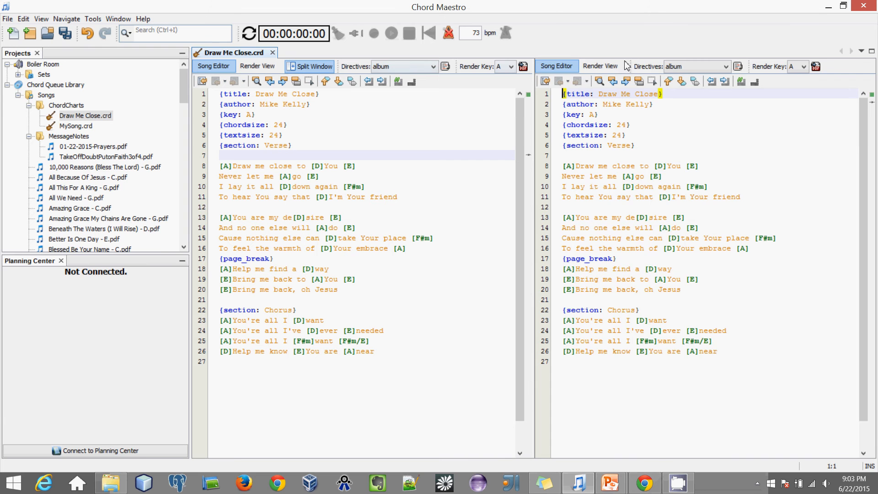
click(598, 68)
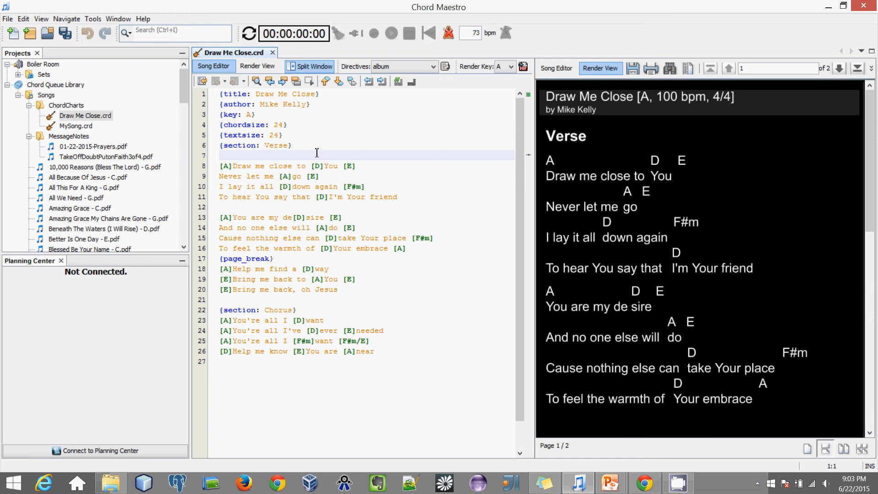
text(This is a test)
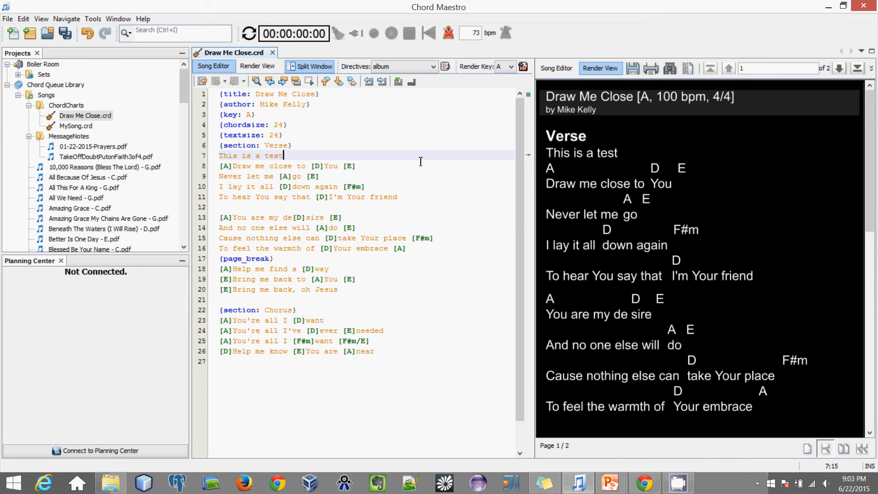
key(ctrl+z)
key(ctrl+z)
key(ctrl+z)
key(ctrl+z)
key(ctrl+z)
key(ctrl+z)
key(ctrl+z)
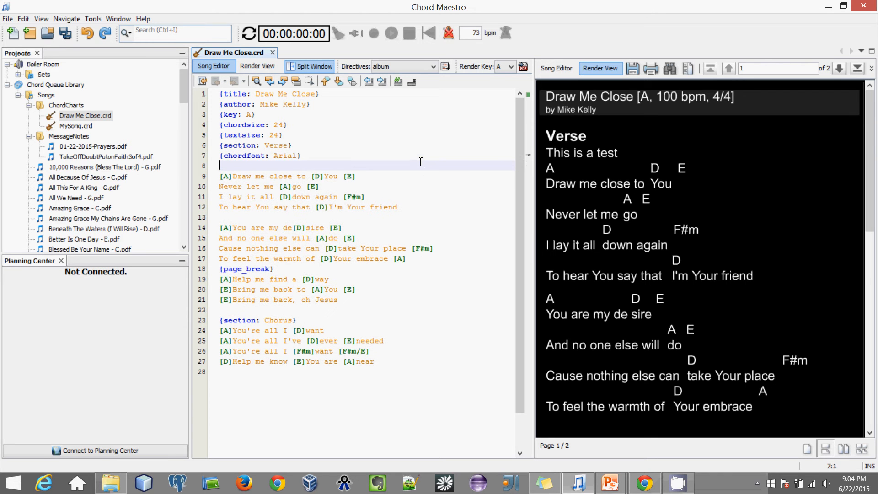
key(ctrl+z)
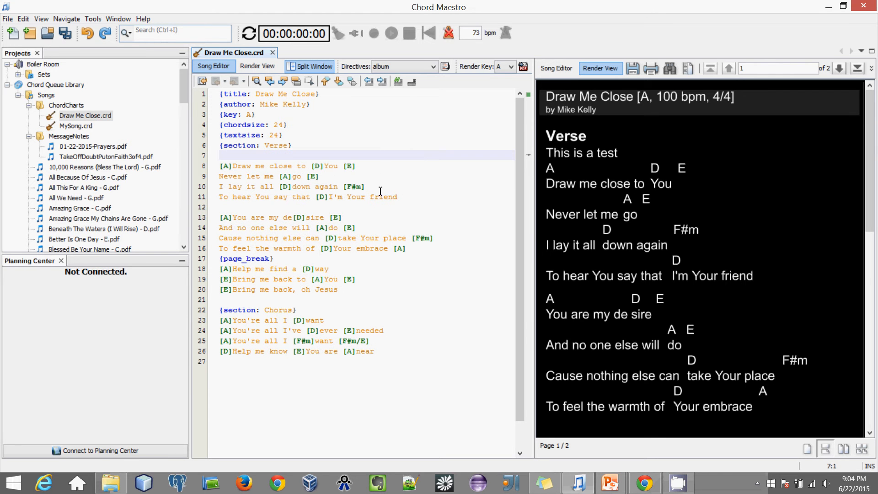
click(327, 69)
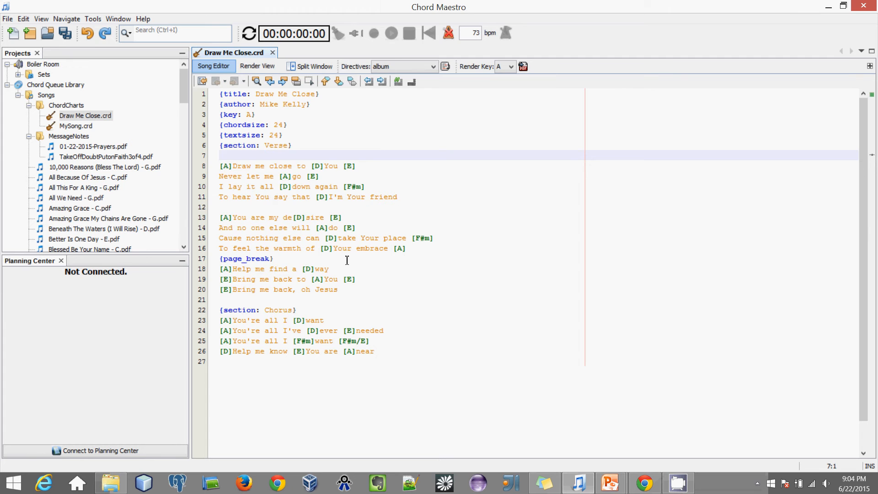
Step: Remove the stray opening brace on line 7 and save the chart
text({)
key(Escape)
key(BackSpace)
key(ctrl+s)
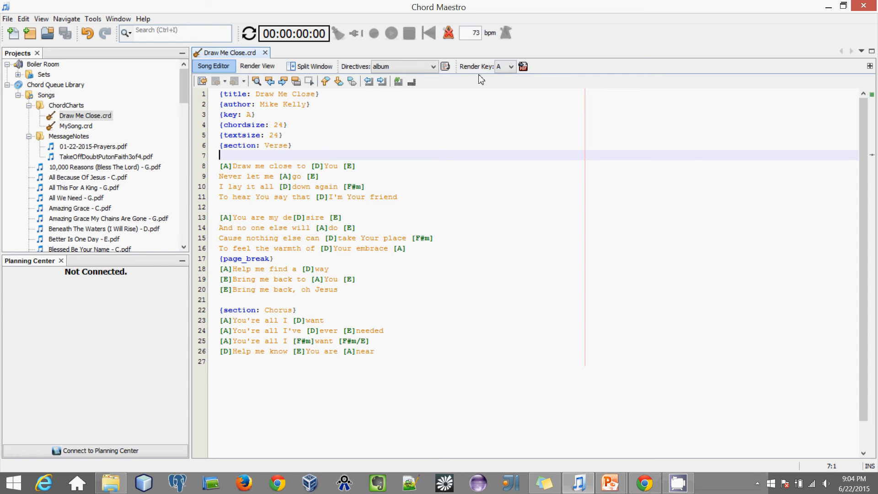
Step: Set the render key to F and export the chart as a PDF
click(512, 68)
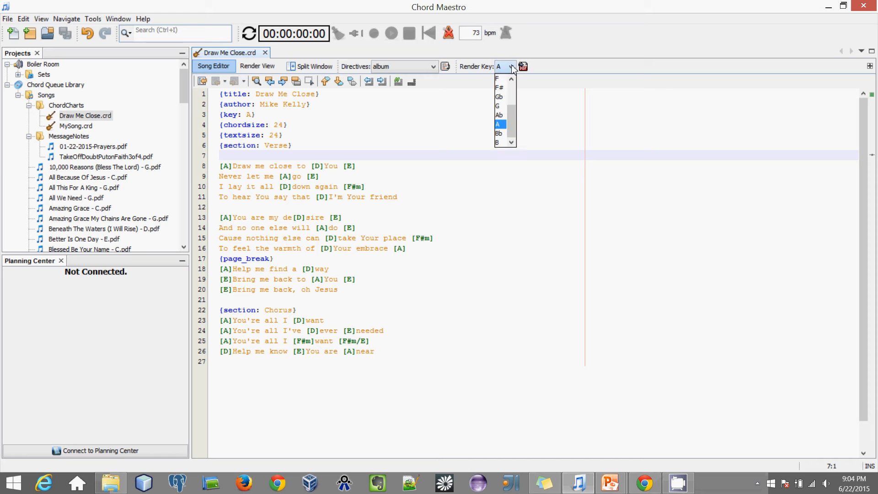
click(517, 93)
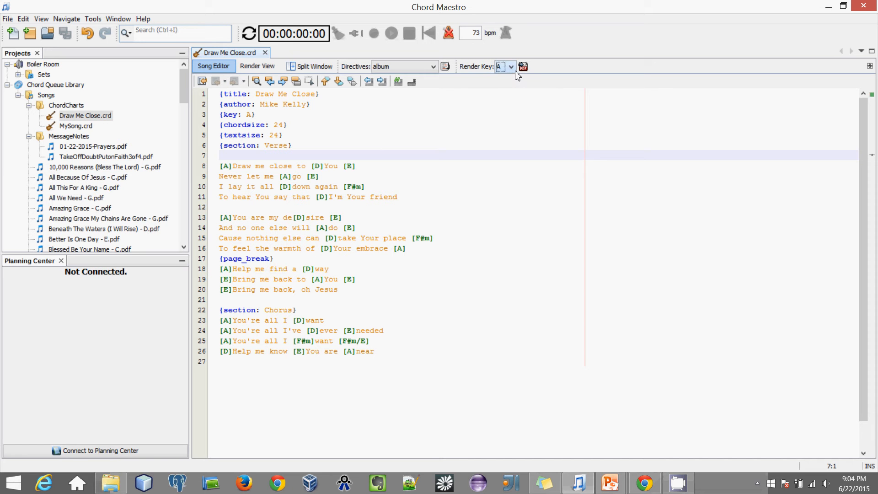
click(512, 68)
click(504, 85)
click(524, 68)
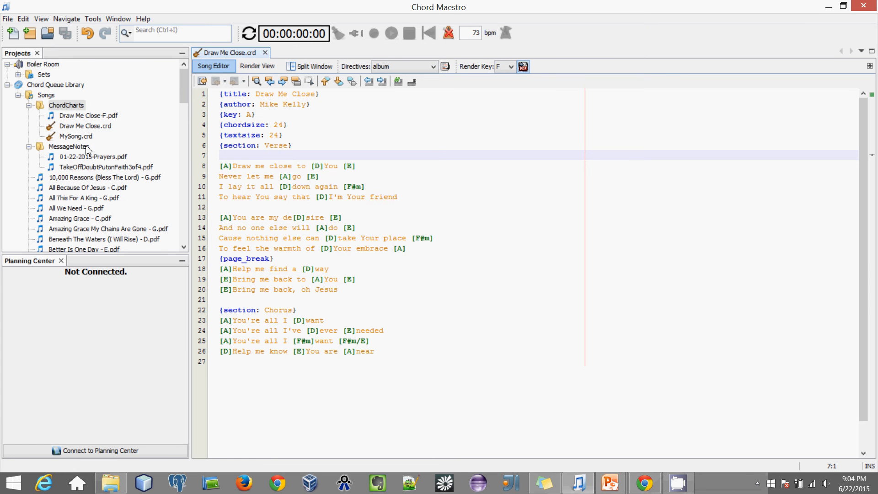
Step: Open Draw Me Close-F.pdf to check it, then close it
double_click(106, 117)
scroll(396, 270, down, 3)
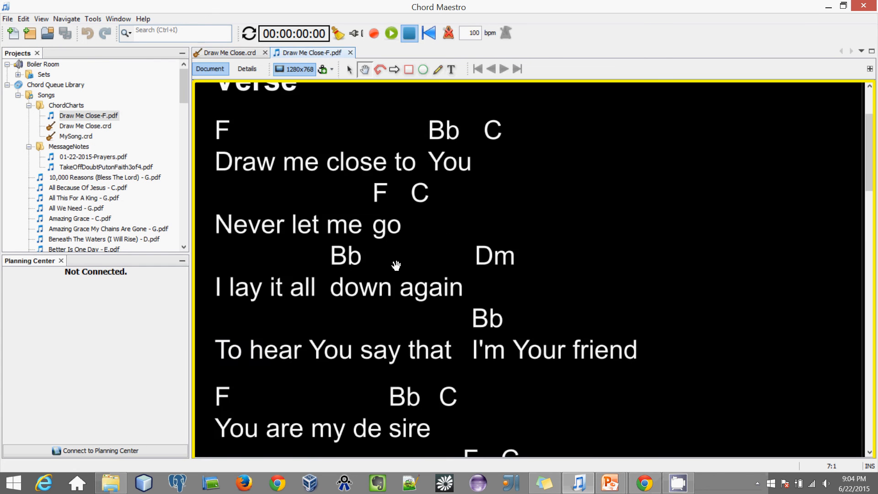
scroll(396, 265, up, 3)
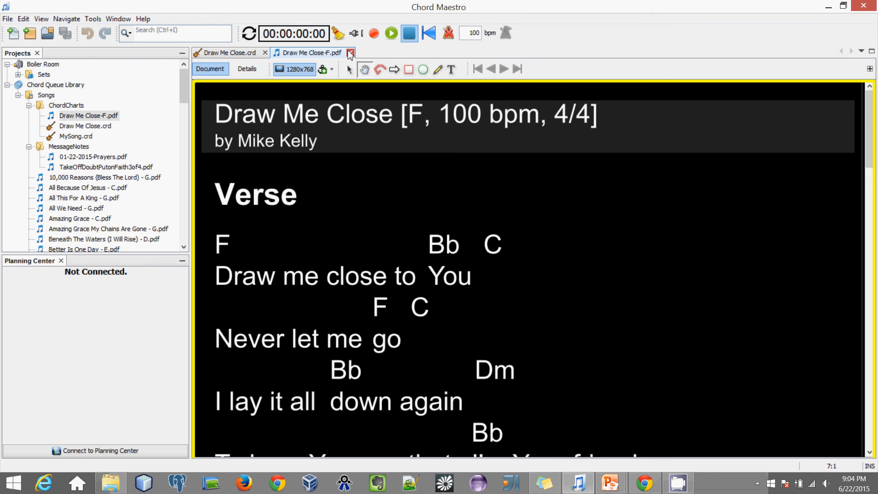
click(350, 54)
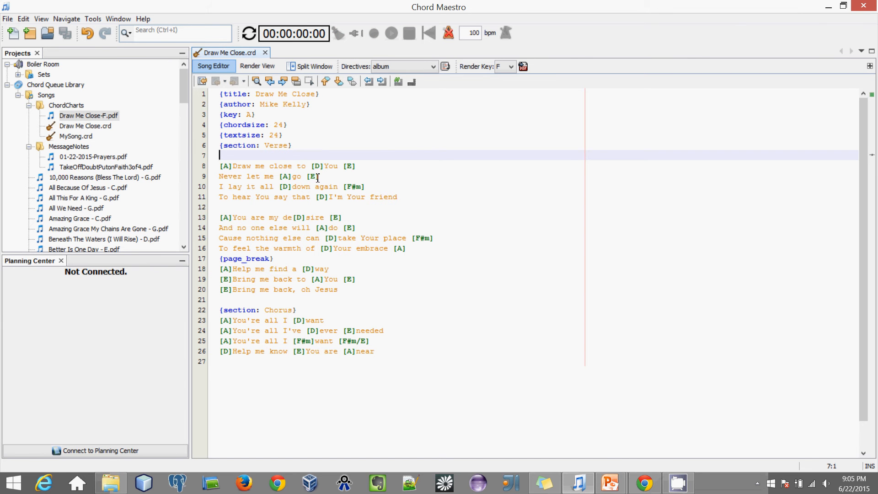
Step: Insert an album directive on empty line 7 from the Directives list
click(254, 115)
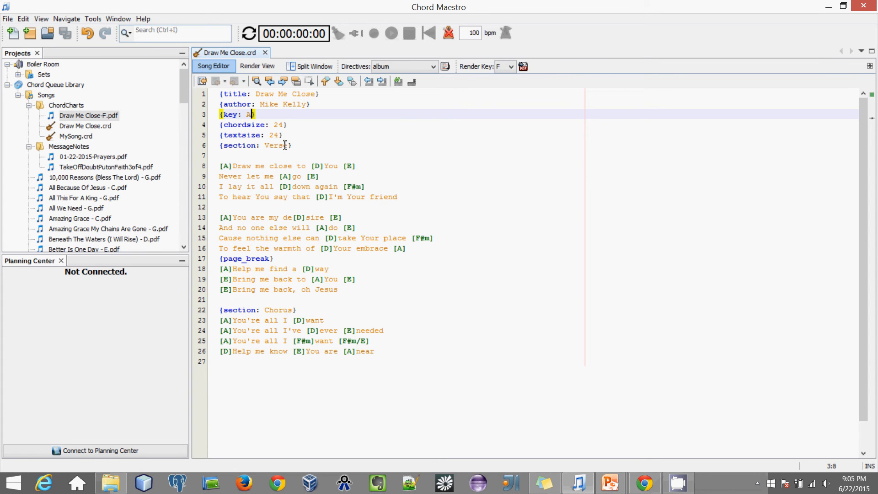
click(269, 150)
key(Down)
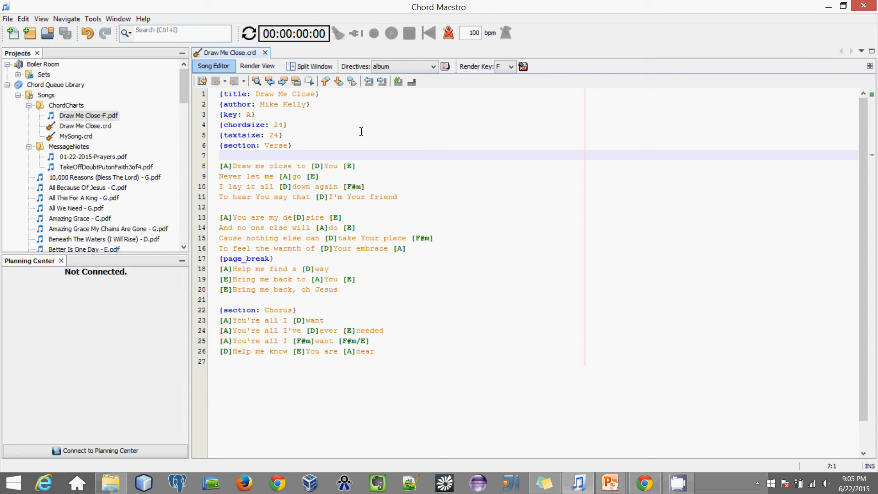
click(432, 69)
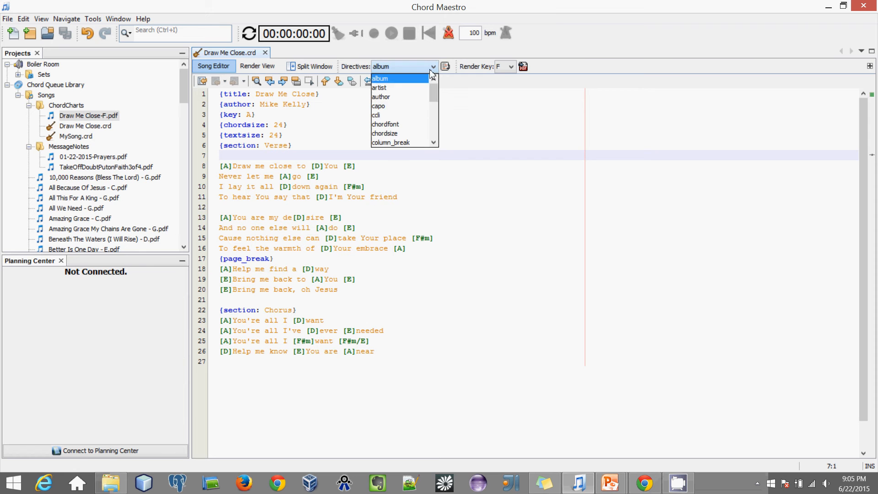
mouse_move(434, 93)
mouse_down()
mouse_move(435, 106)
mouse_move(434, 84)
mouse_up()
click(396, 82)
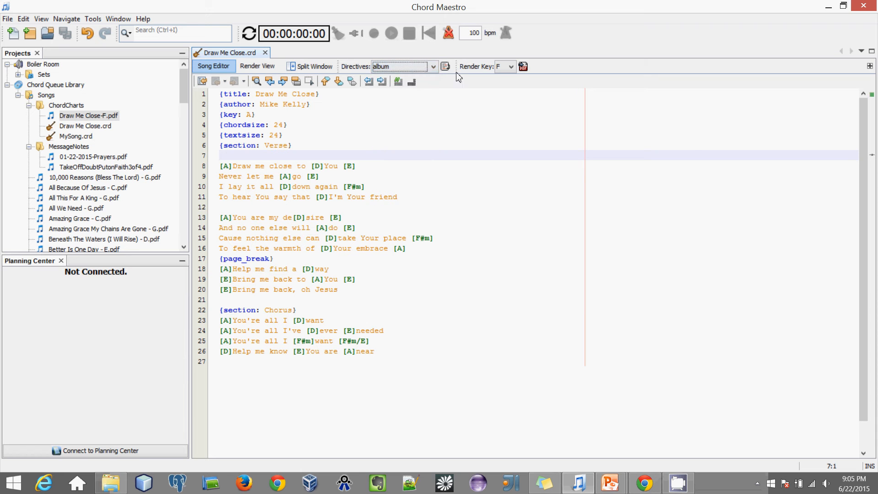
click(446, 69)
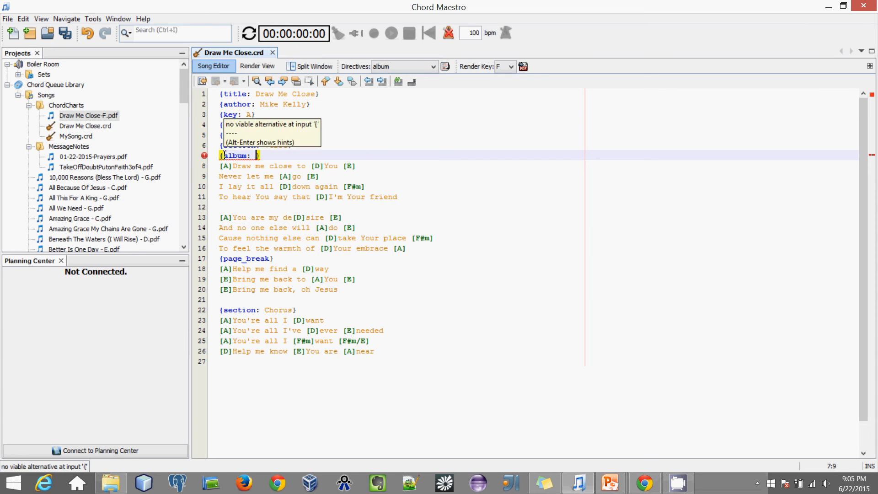
Step: Type 'The album' as its value, delete the trial directive, and save the song
mouse_move(207, 161)
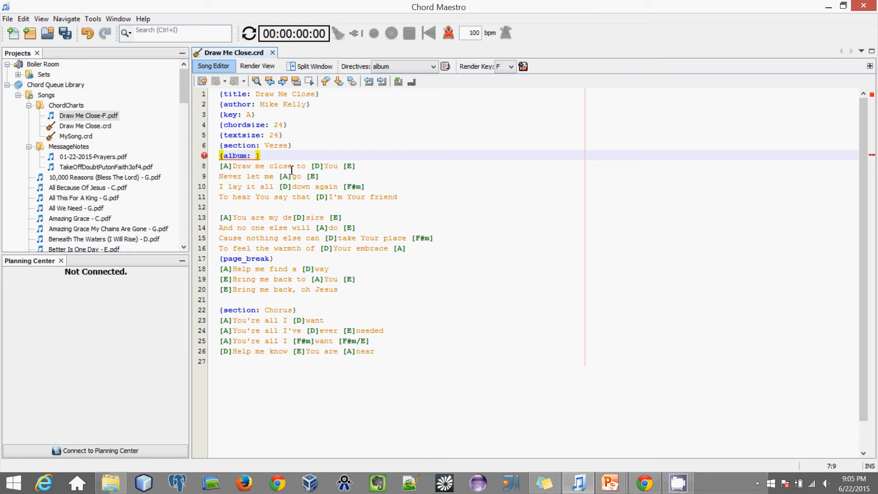
text(The album)
key(BackSpace)
key(BackSpace)
key(BackSpace)
key(BackSpace)
key(BackSpace)
key(BackSpace)
key(BackSpace)
key(BackSpace)
key(BackSpace)
key(BackSpace)
key(BackSpace)
key(BackSpace)
key(BackSpace)
key(BackSpace)
key(BackSpace)
key(BackSpace)
click(326, 200)
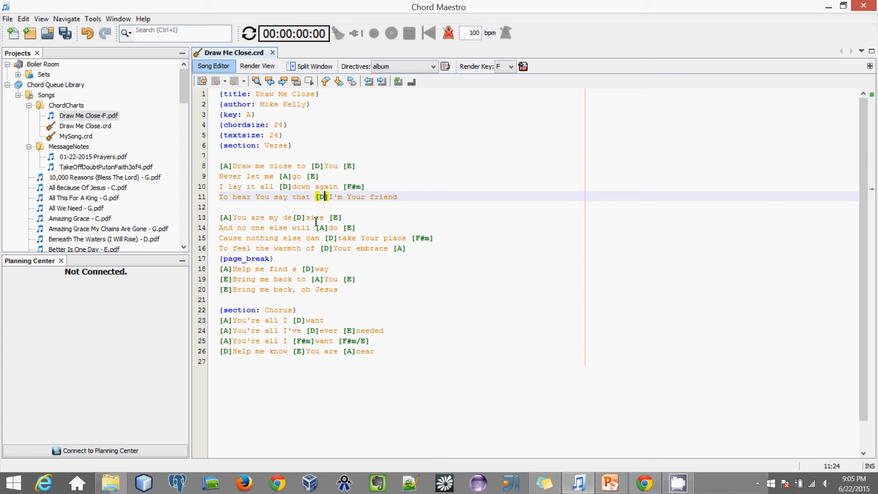
key(ctrl+s)
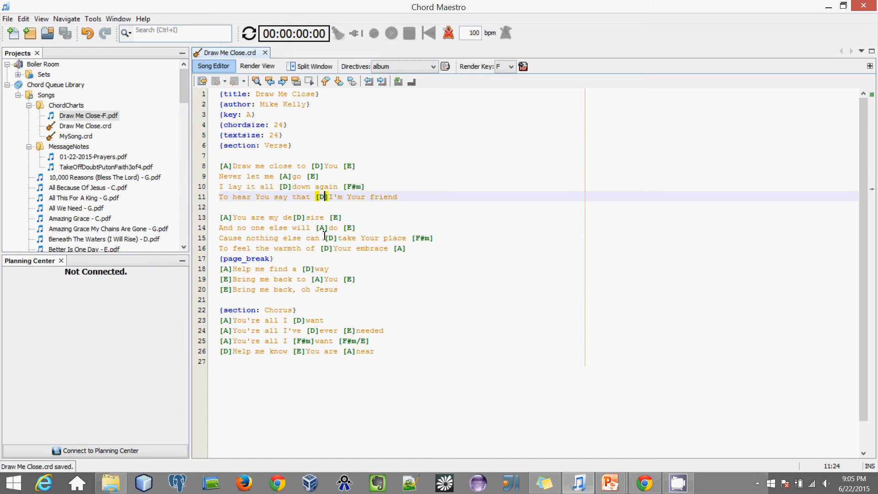
Step: Close the .crd source, open Draw Me Close-F.pdf, and widen the library panels
click(265, 54)
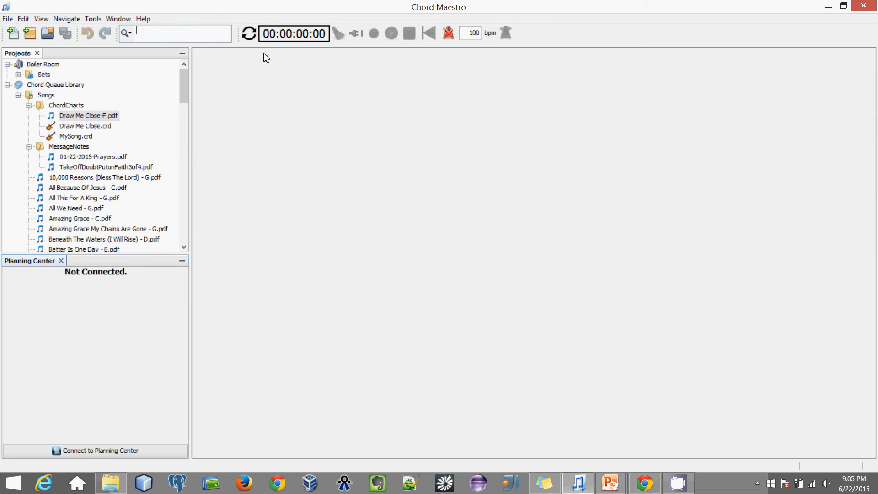
click(78, 118)
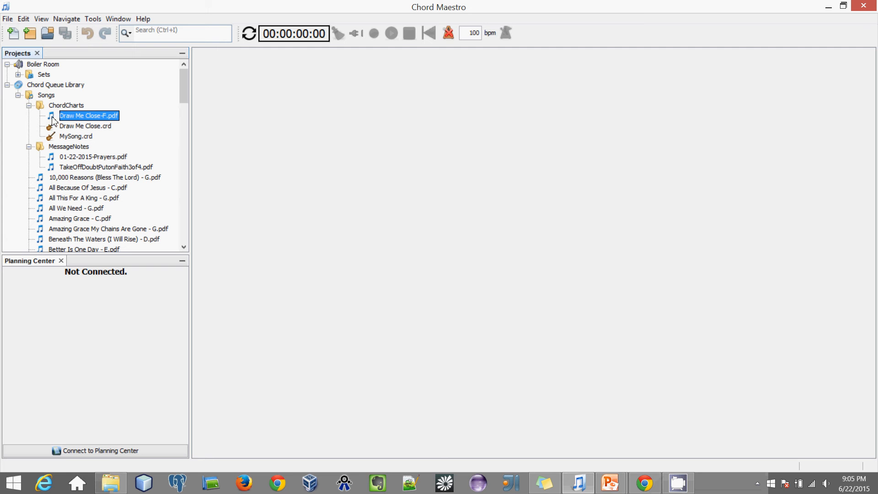
double_click(71, 117)
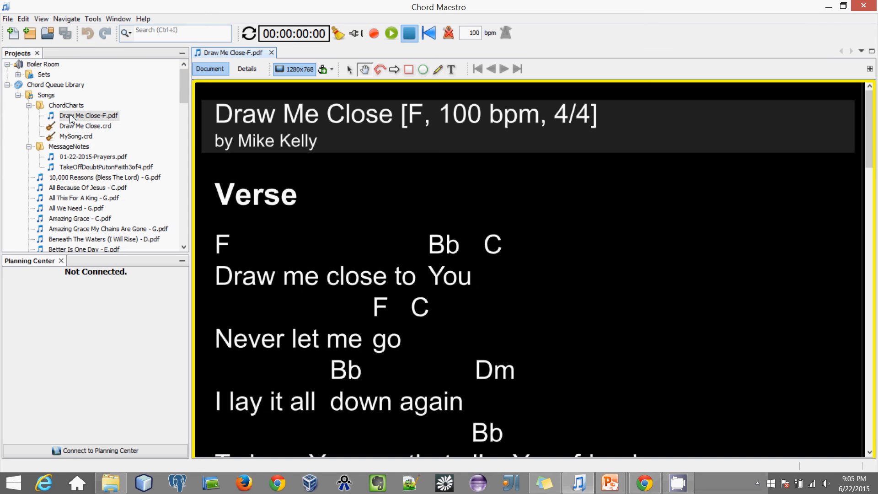
drag(192, 145, 304, 144)
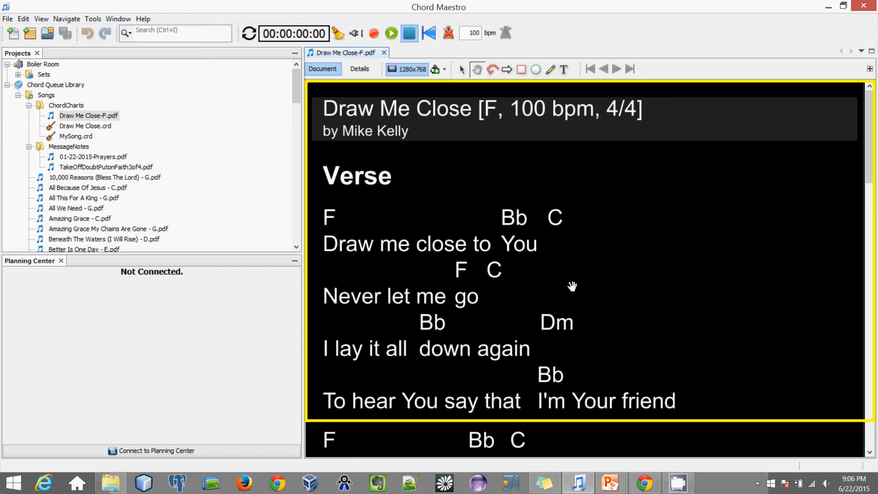
Step: Pan through the chart and toggle the 1280x768 screen outline off and on
scroll(494, 350, down, 5)
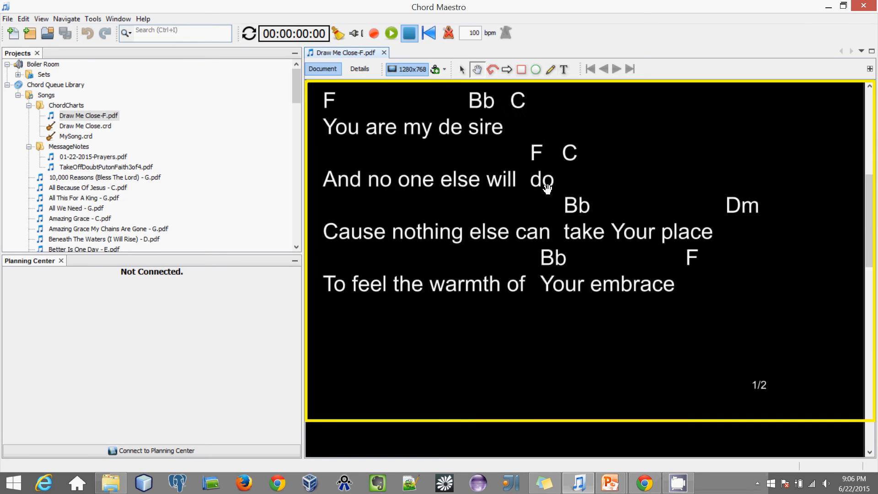
scroll(547, 188, down, 6)
scroll(548, 189, up, 12)
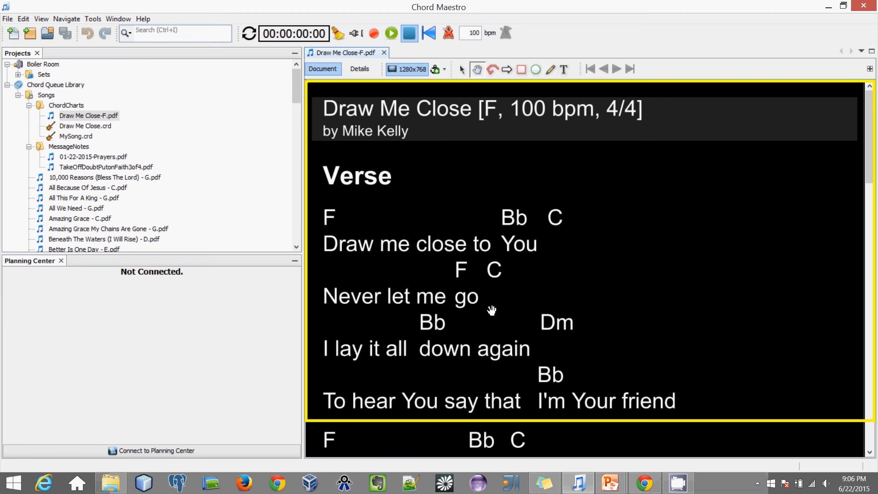
drag(470, 377, 497, 299)
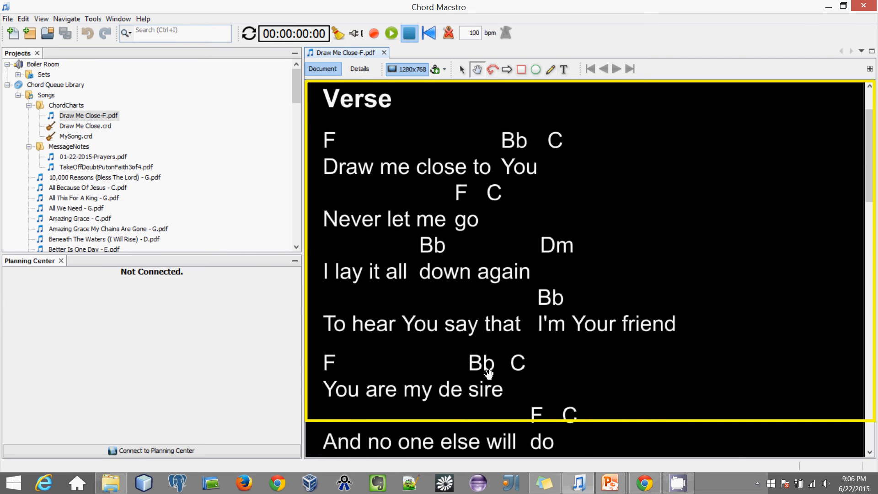
drag(496, 385, 498, 382)
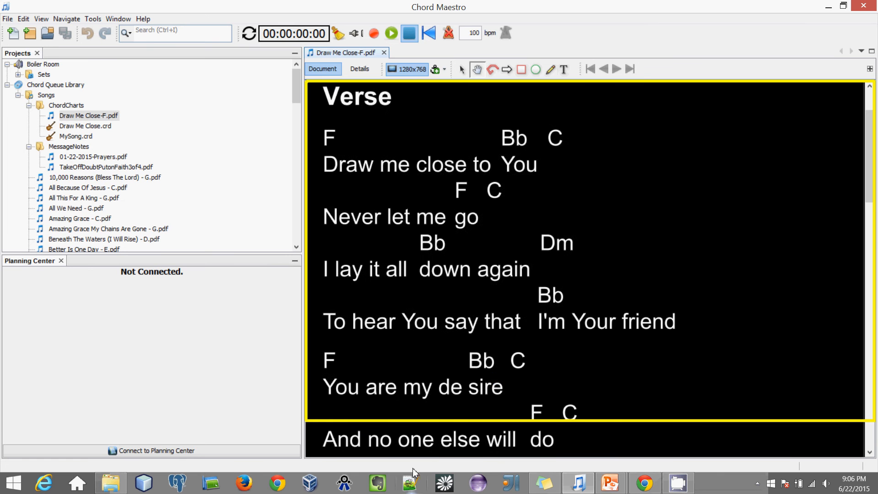
mouse_move(441, 361)
mouse_down()
mouse_move(453, 202)
mouse_move(447, 393)
mouse_move(455, 352)
mouse_move(456, 363)
mouse_up()
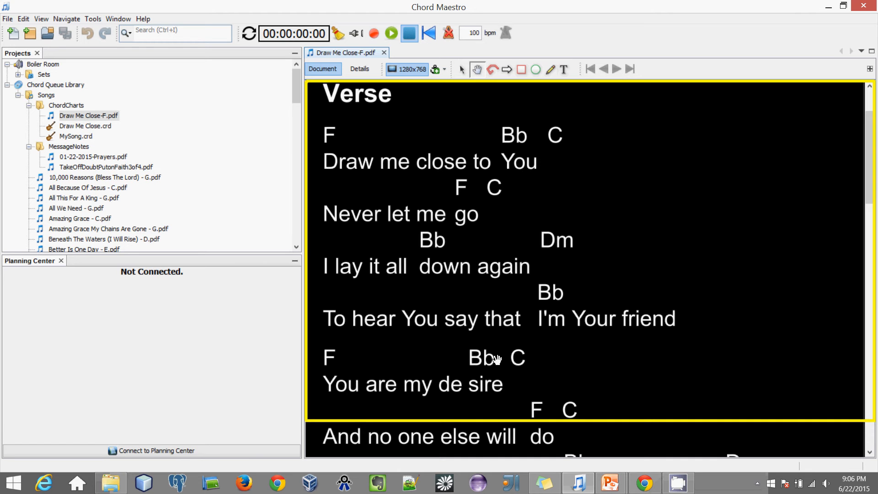
drag(496, 355, 498, 361)
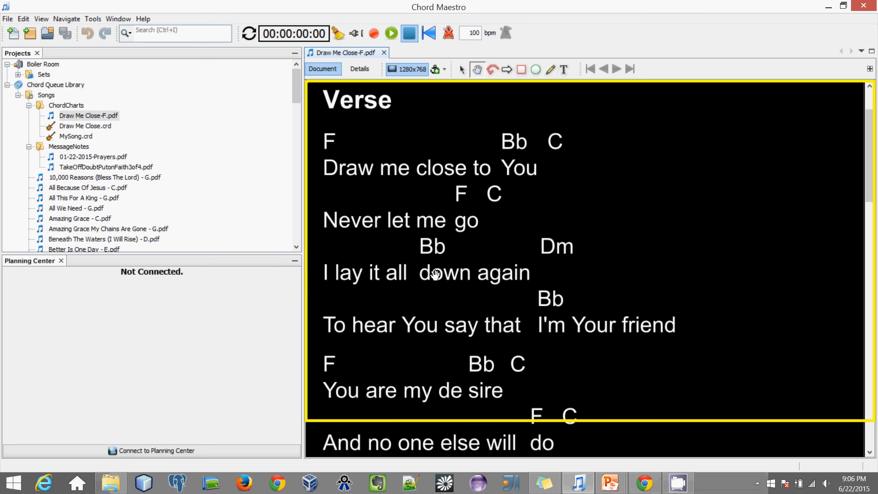
click(404, 71)
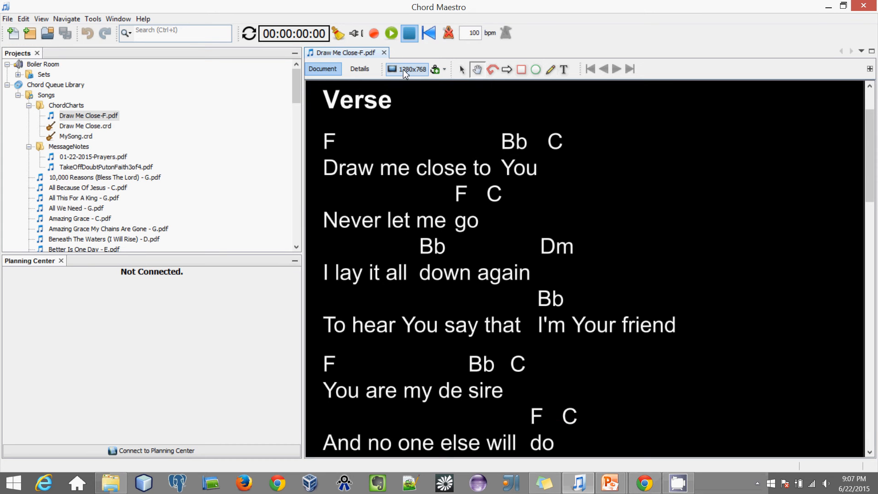
click(405, 70)
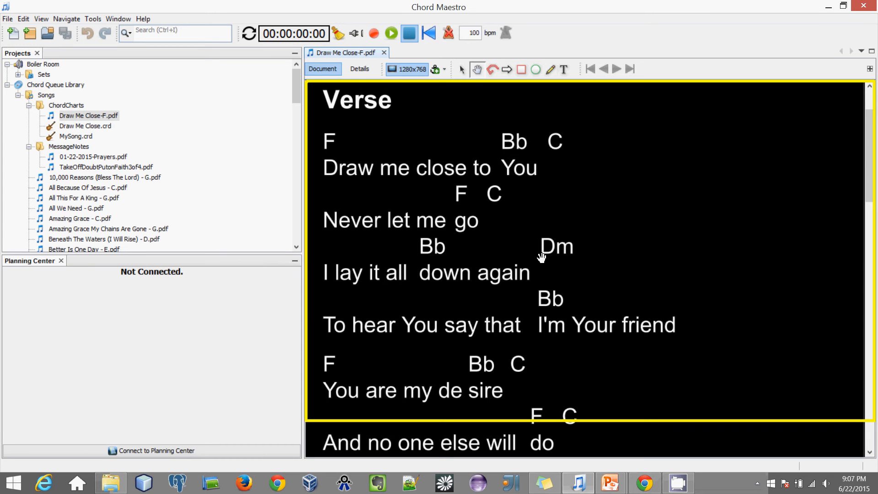
Step: Add an anchor point above the Verse and pan through the first verse to check it
click(435, 71)
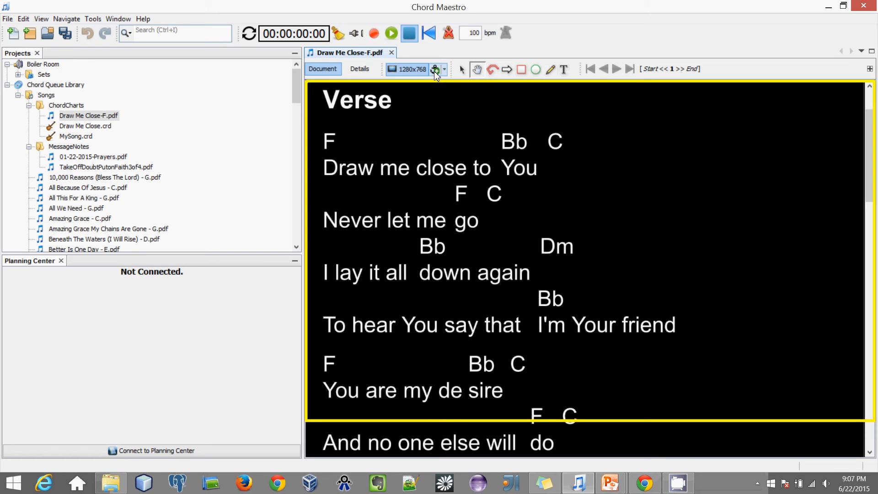
drag(433, 111, 431, 139)
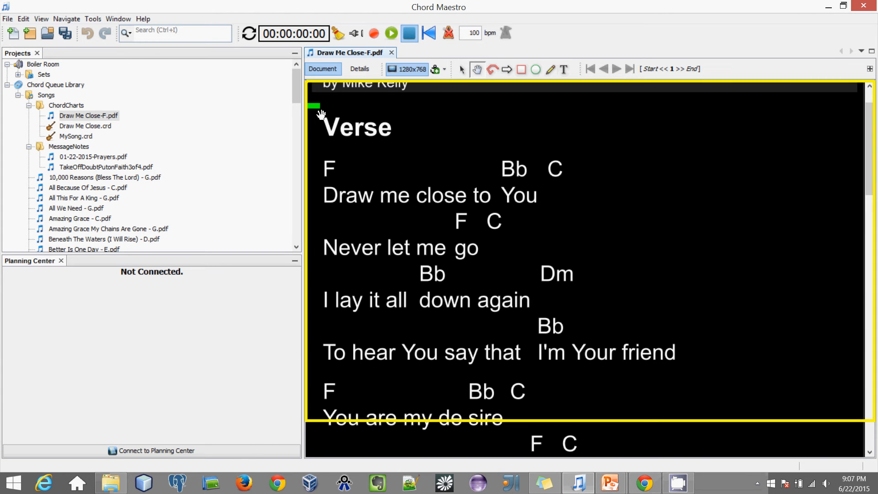
drag(366, 206, 370, 185)
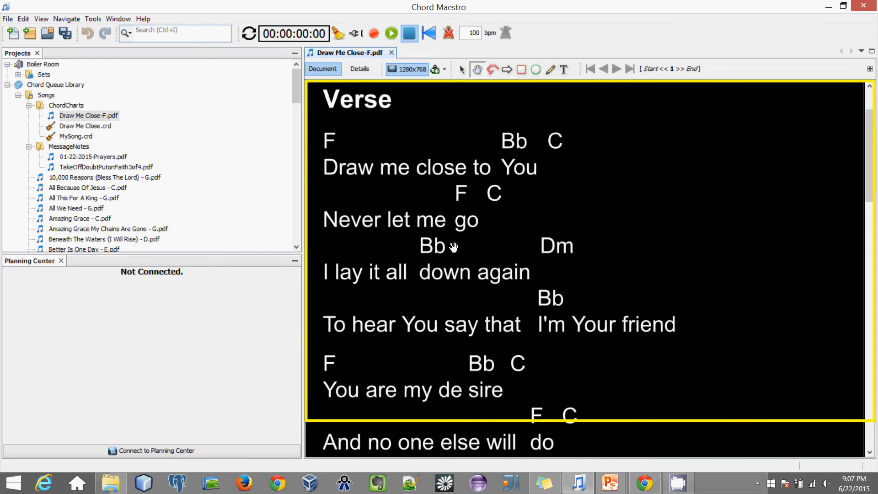
drag(447, 285, 447, 308)
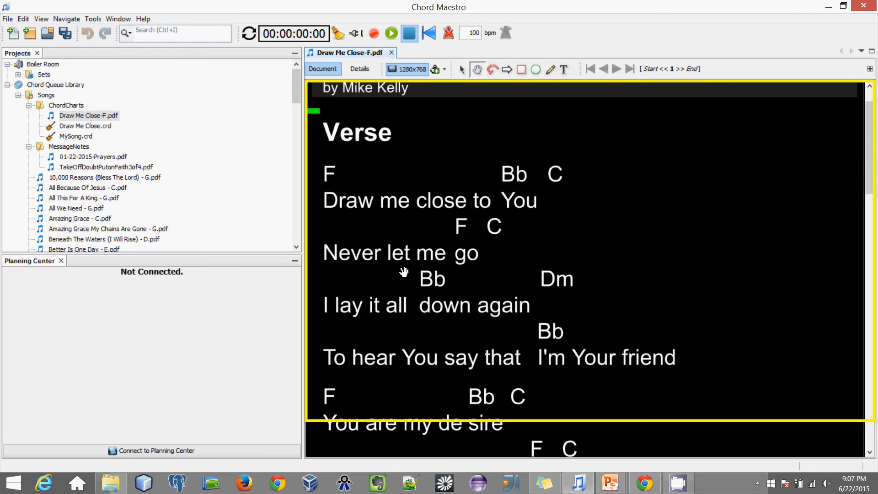
drag(424, 314, 429, 280)
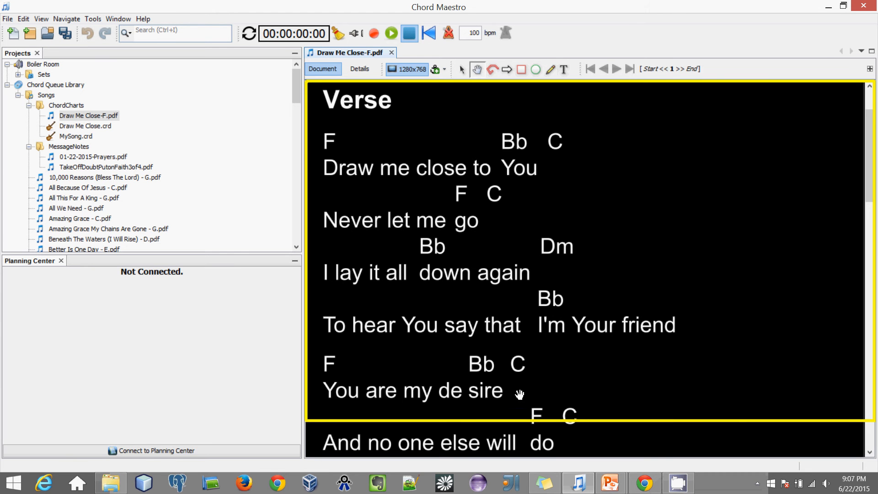
drag(550, 402, 570, 164)
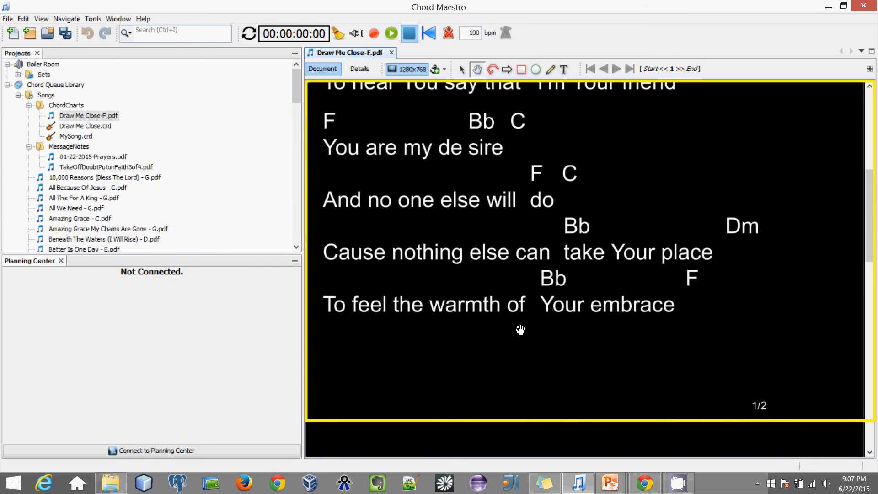
drag(520, 327, 535, 249)
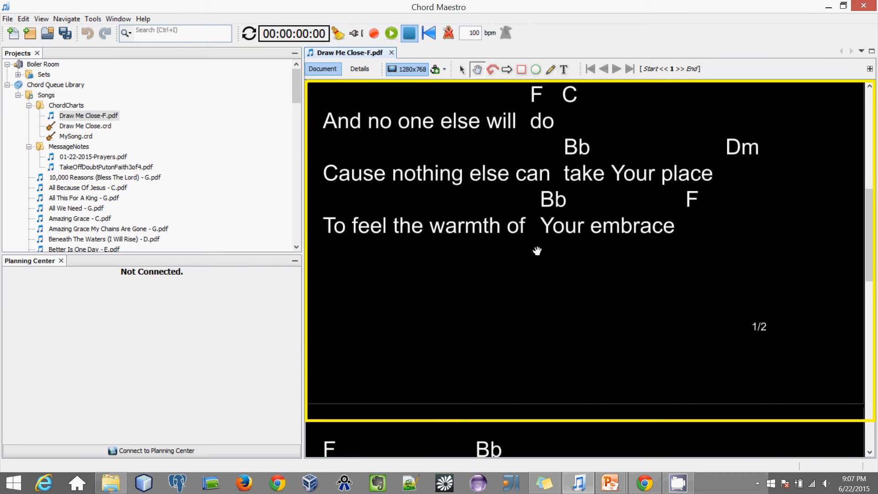
click(445, 71)
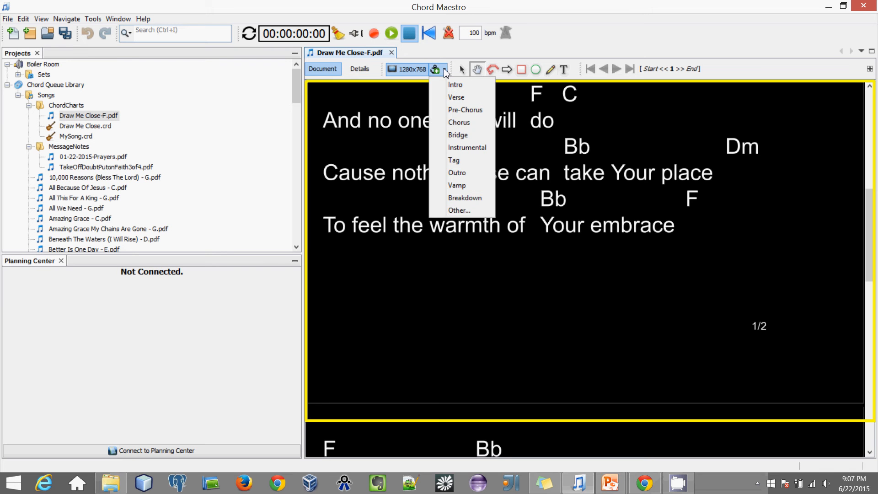
Step: Label the first anchor Verse and step through the chart's sections
click(456, 98)
click(93, 18)
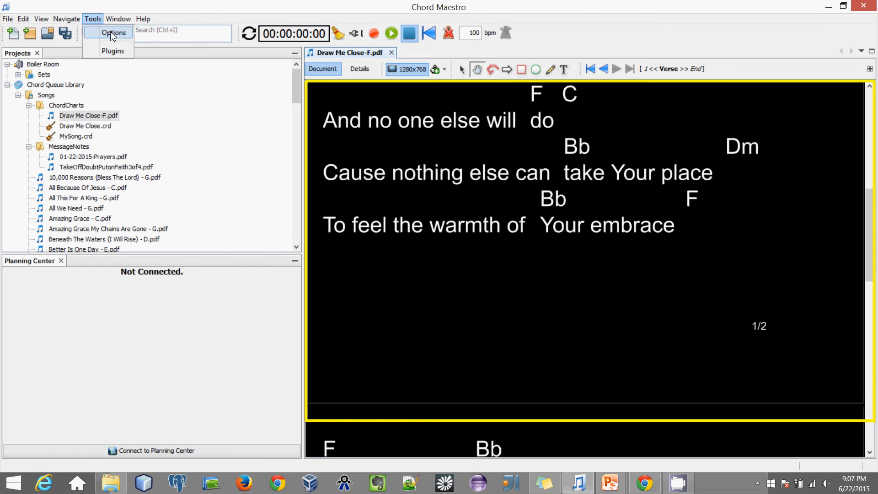
click(486, 19)
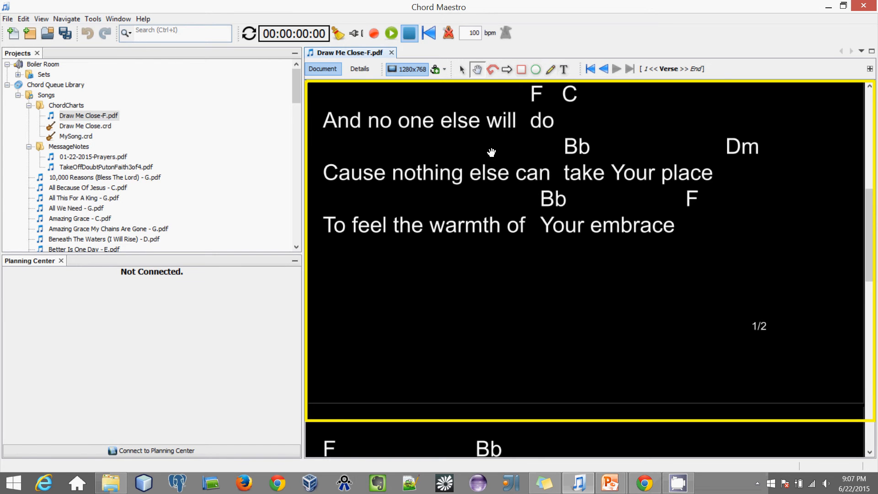
scroll(492, 152, up, 1)
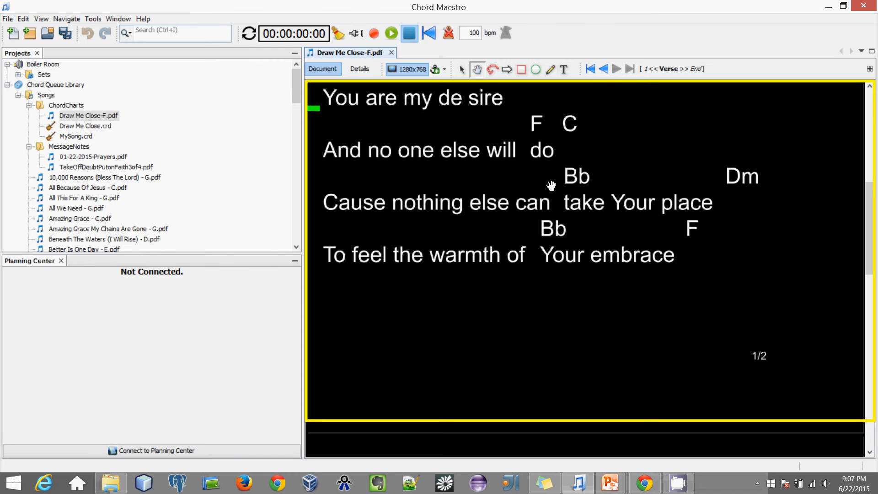
click(591, 69)
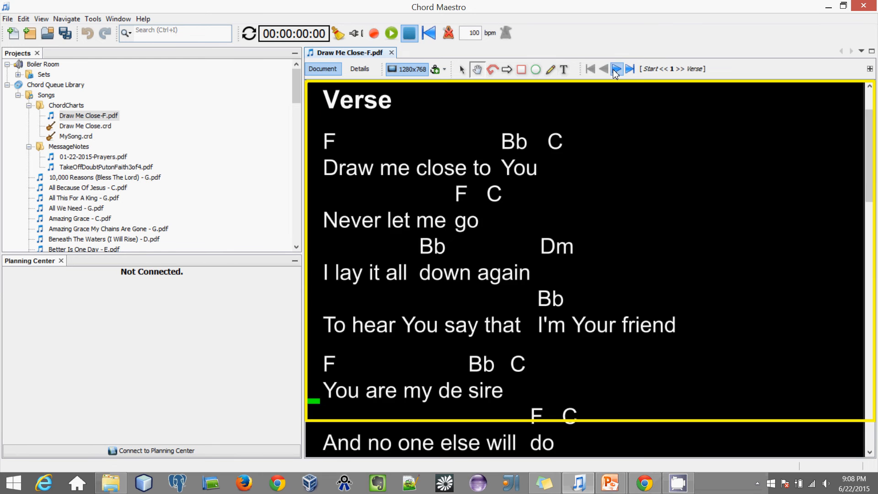
click(615, 69)
click(605, 71)
scroll(541, 305, down, 4)
scroll(543, 183, down, 6)
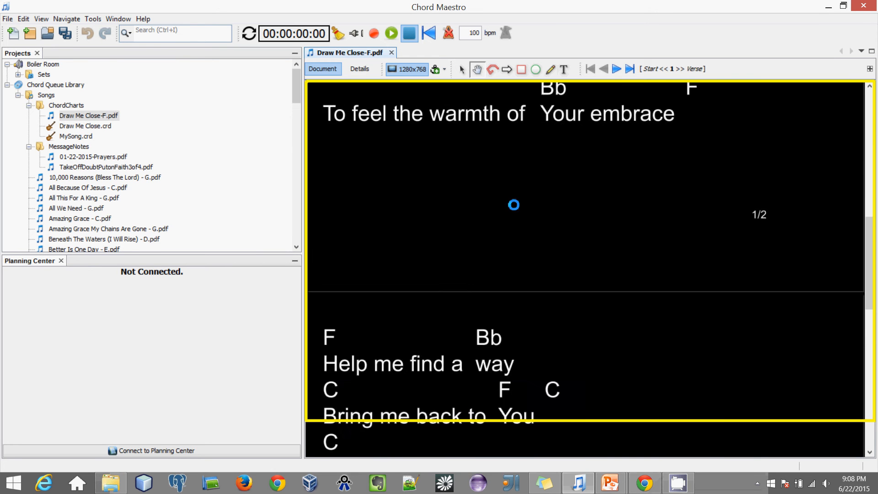
drag(521, 245, 526, 231)
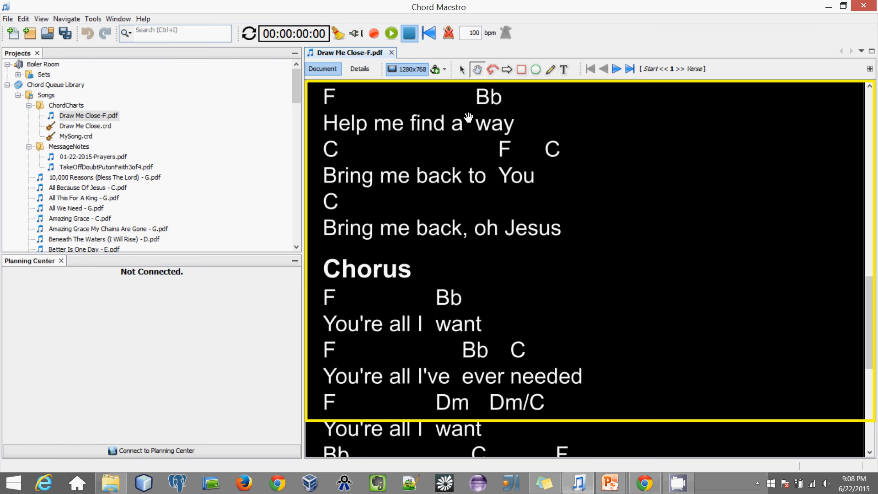
Step: Add an anchor named Chorus at the chorus and step through sections to verify it
click(435, 70)
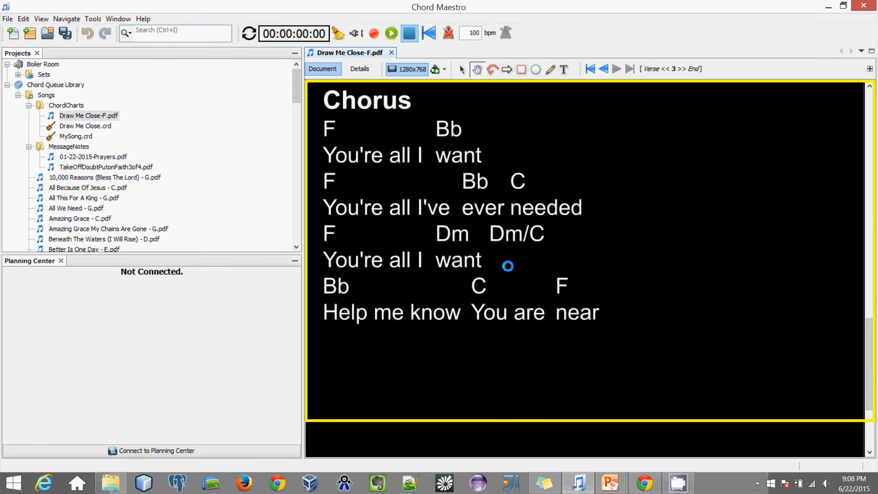
click(445, 70)
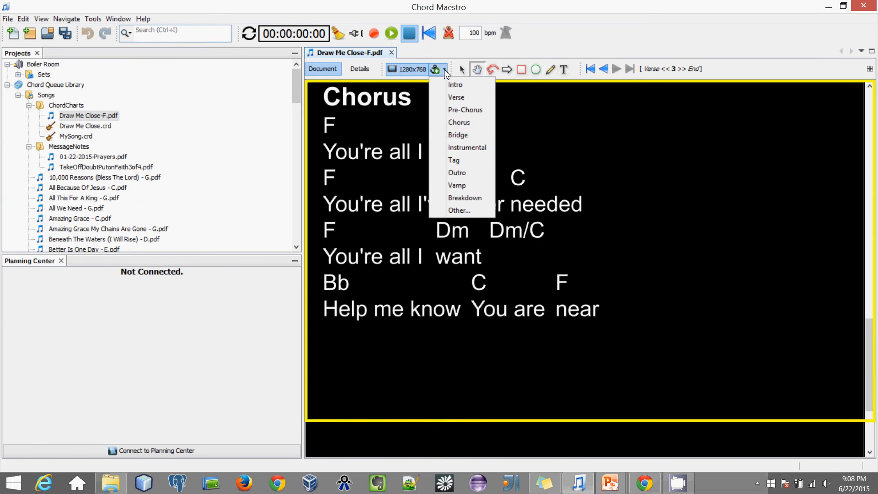
click(469, 122)
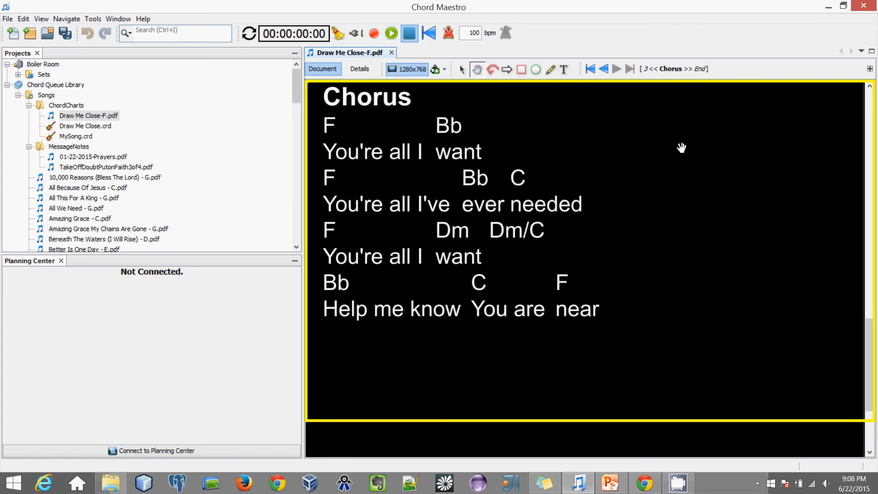
click(604, 70)
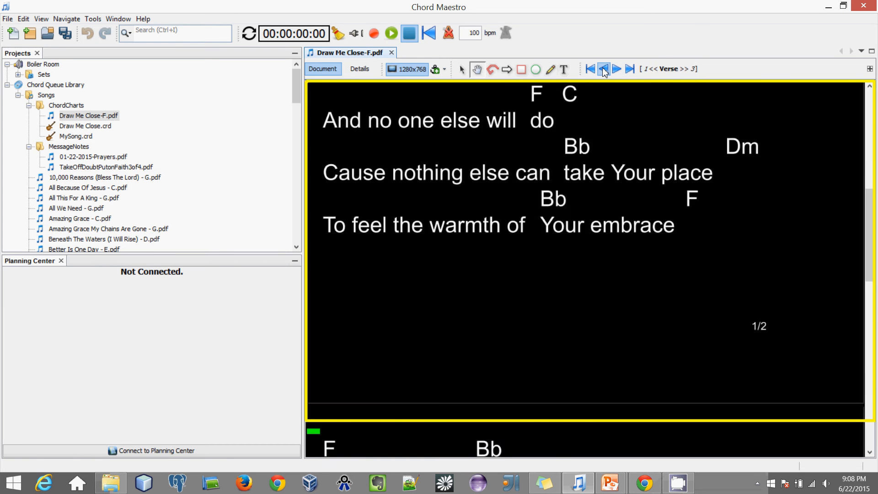
click(604, 70)
click(615, 70)
click(616, 71)
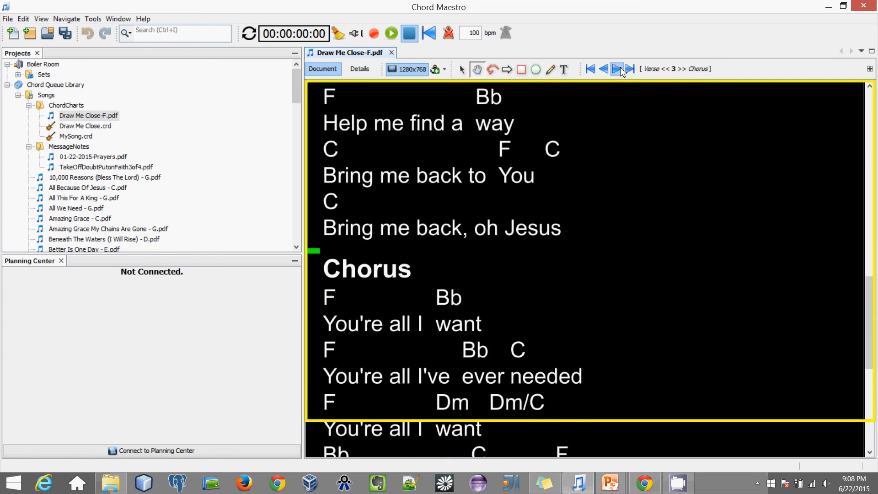
click(620, 71)
click(603, 70)
click(604, 69)
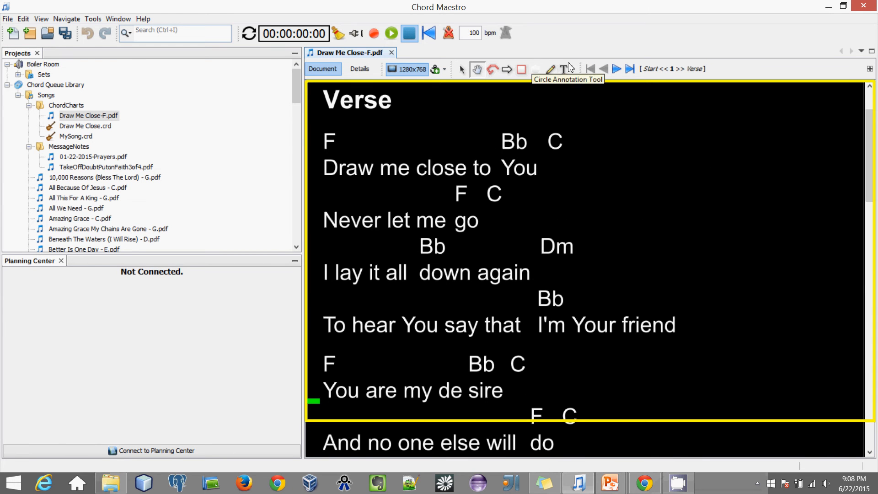
Step: Append the Verse anchor after Chorus in the Navigation Sequence on the Details tab
click(359, 69)
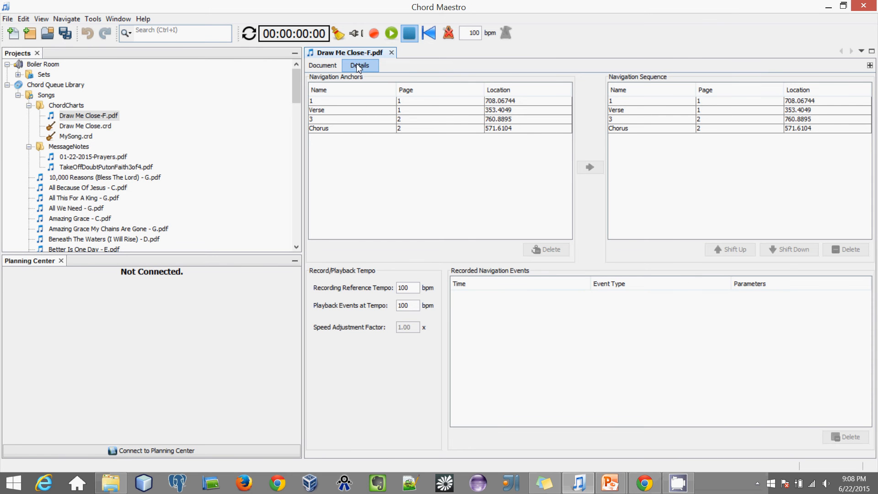
click(341, 103)
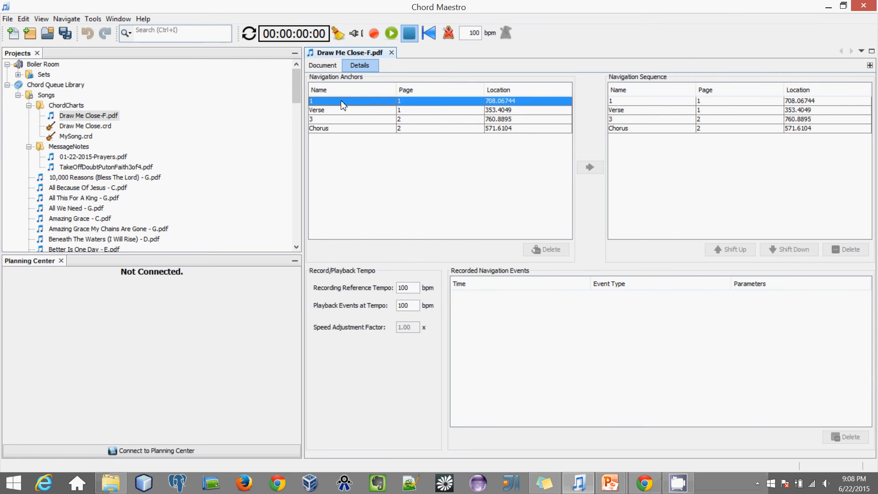
click(341, 110)
click(339, 120)
click(340, 128)
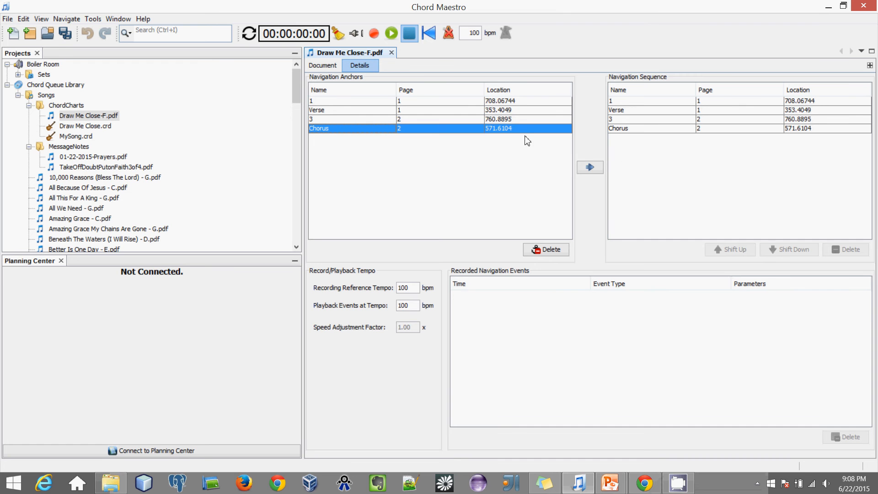
click(375, 114)
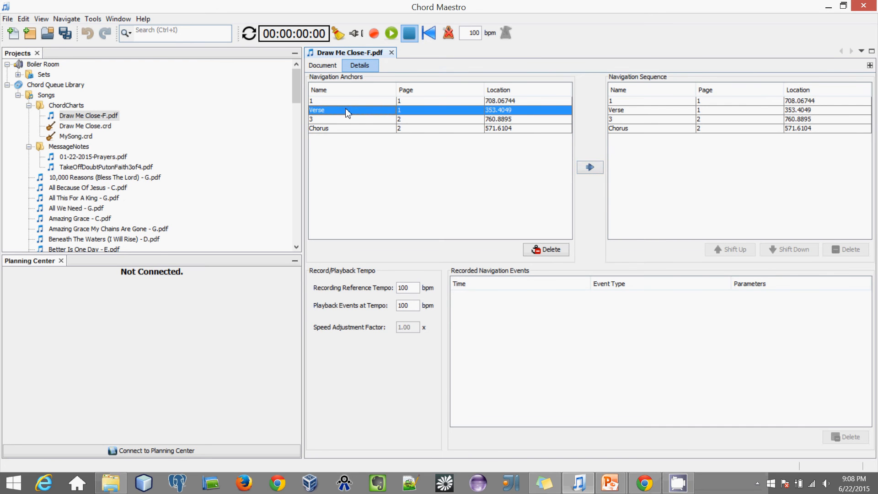
click(596, 170)
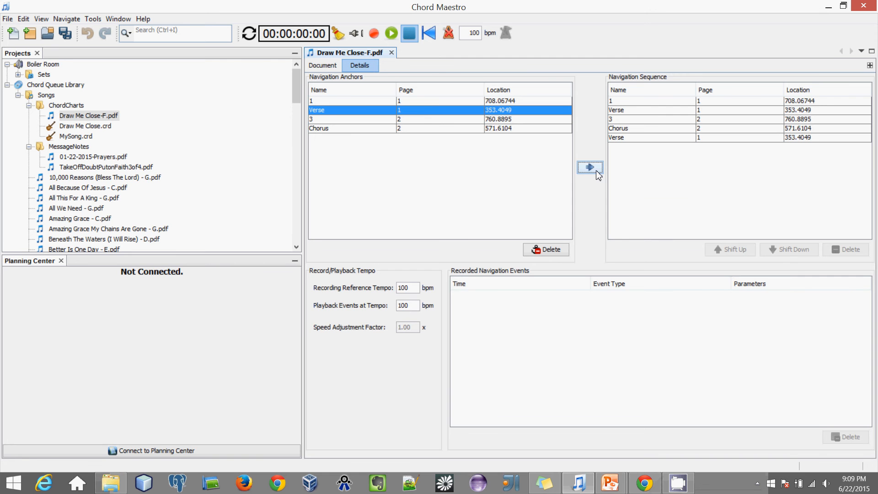
click(319, 67)
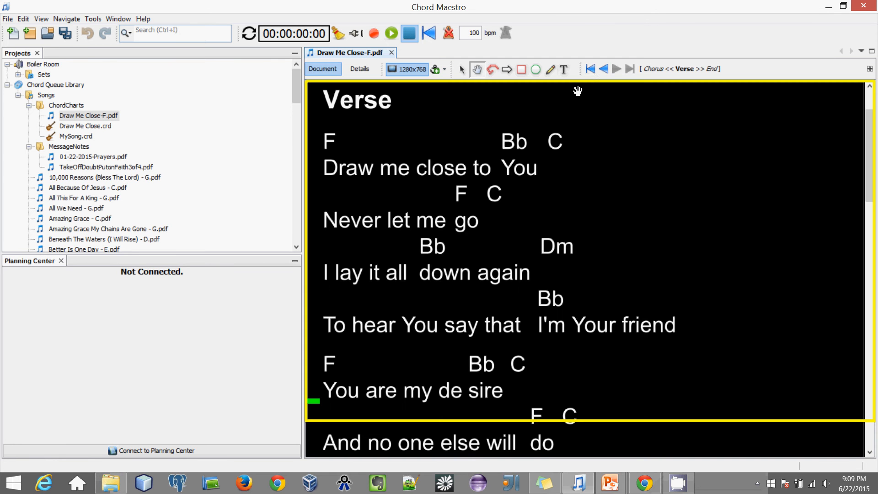
Step: Step through the navigation sequence: Verse, Chorus, repeated Verse
click(591, 70)
click(616, 70)
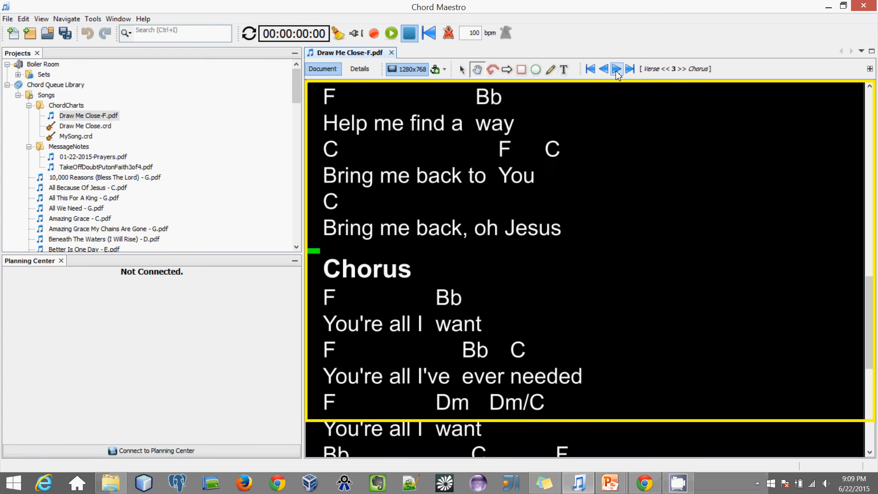
click(616, 69)
click(616, 70)
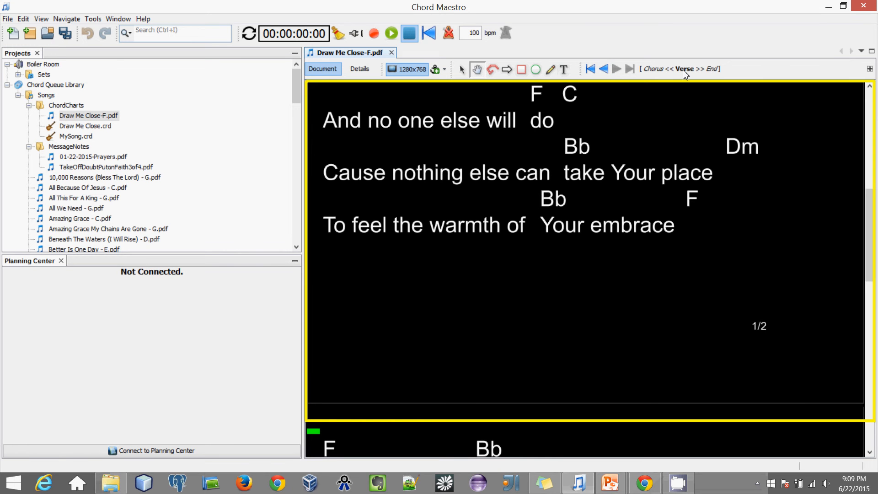
click(605, 69)
Step: Append Chorus to the navigation sequence and step back to the chart start
click(359, 69)
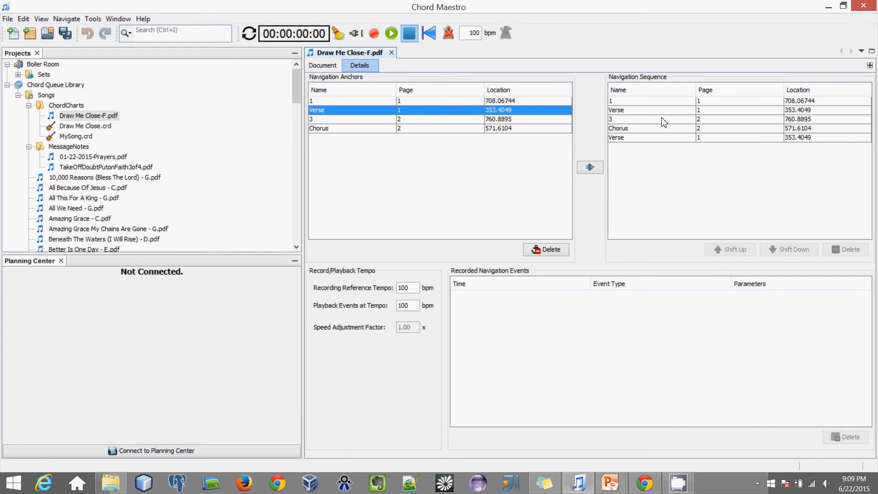
click(362, 128)
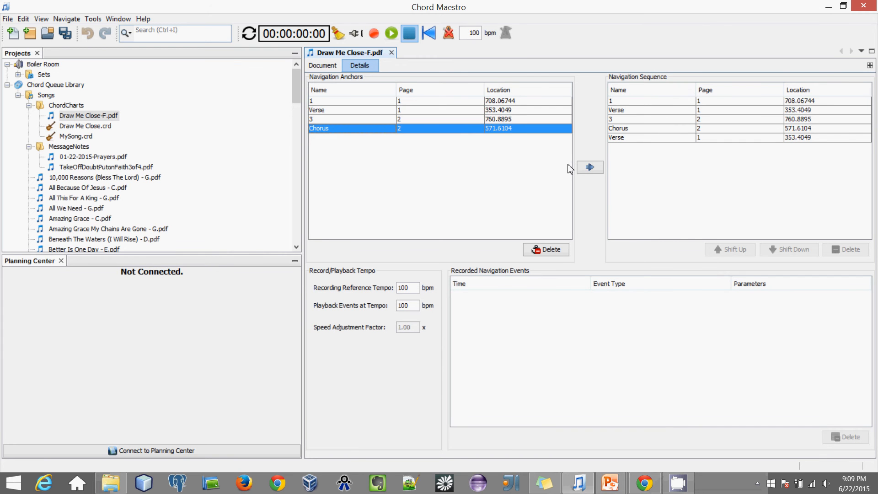
click(590, 167)
click(322, 65)
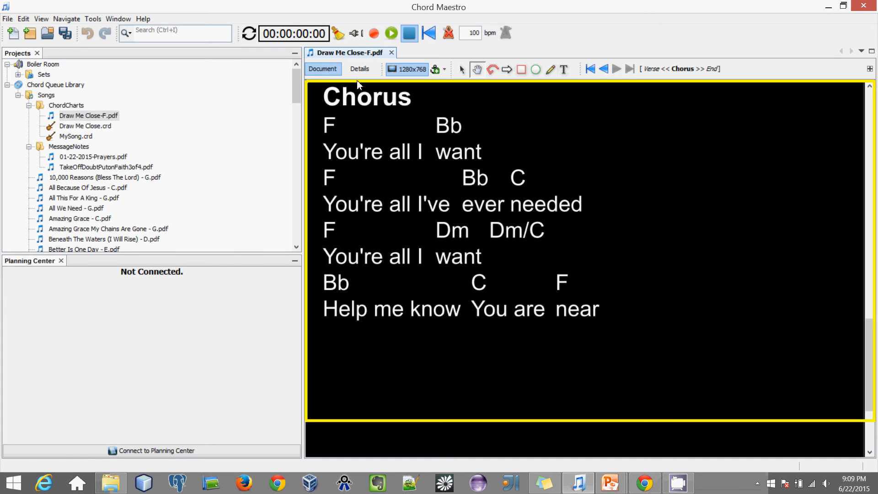
click(603, 68)
click(604, 69)
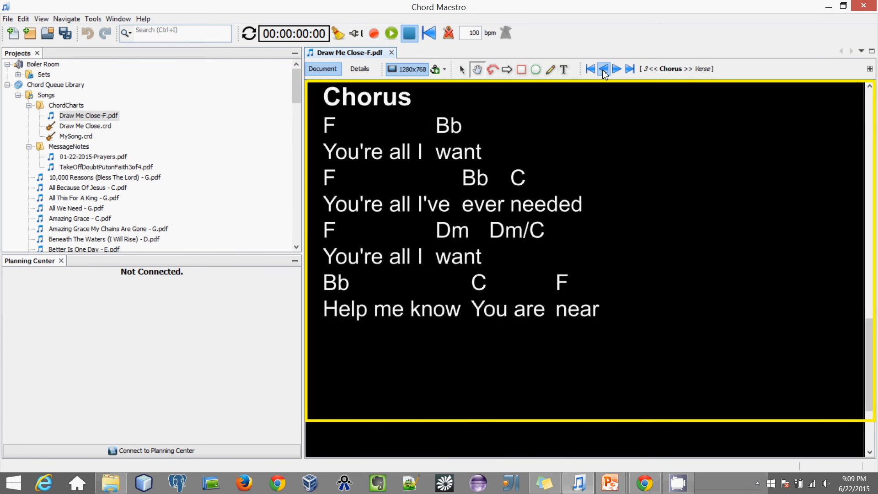
click(604, 68)
click(604, 69)
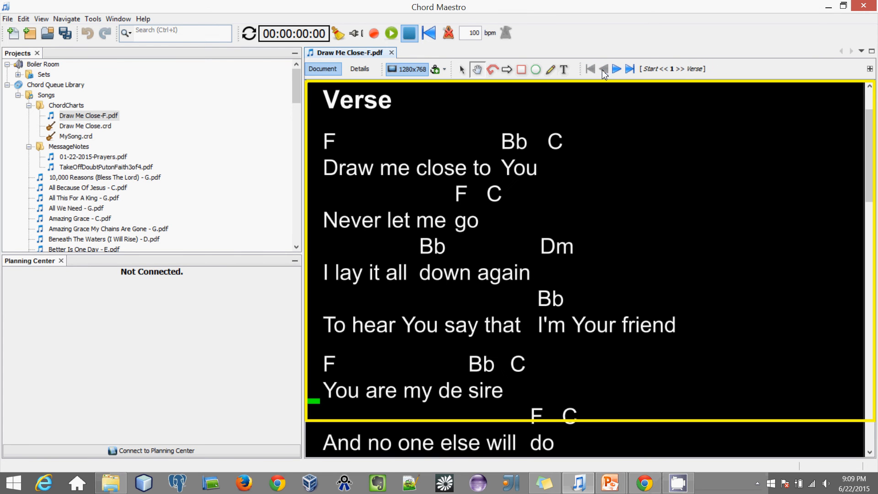
Step: Review the updated sequence, then draw a text note box beside the Verse heading
click(358, 68)
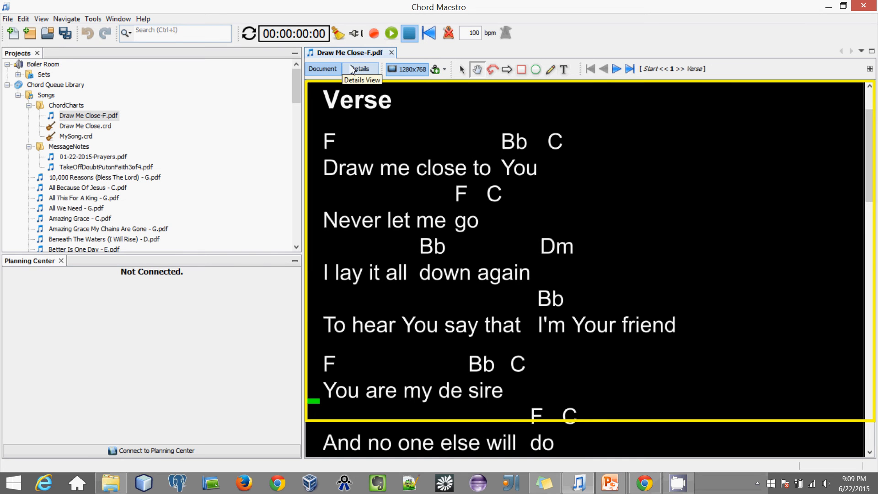
click(401, 128)
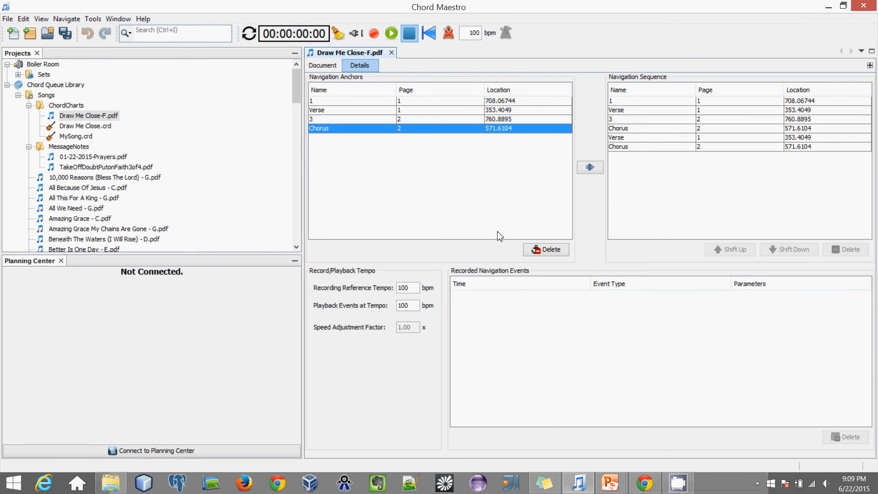
click(328, 69)
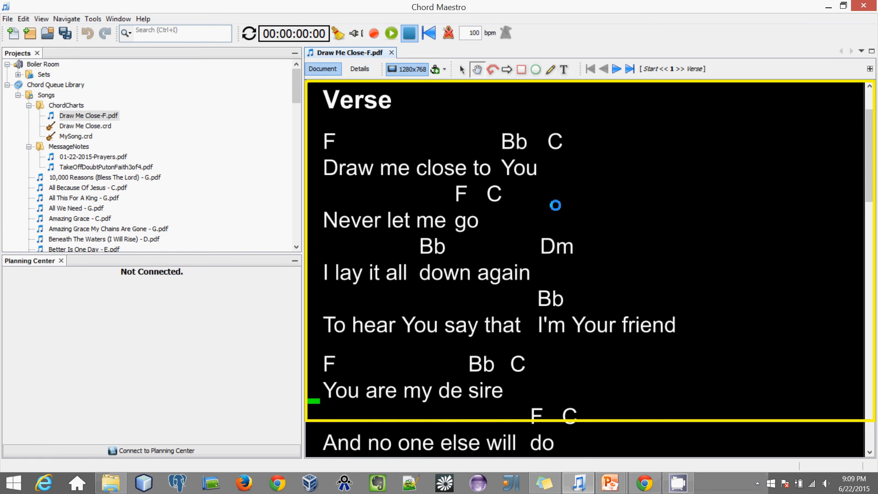
drag(554, 204, 544, 314)
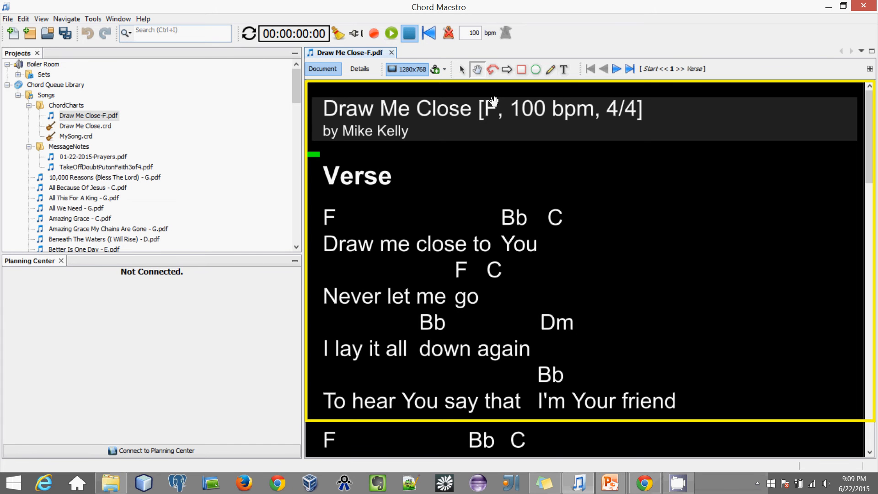
click(563, 71)
mouse_move(590, 167)
mouse_down()
mouse_move(670, 199)
mouse_move(747, 209)
mouse_up()
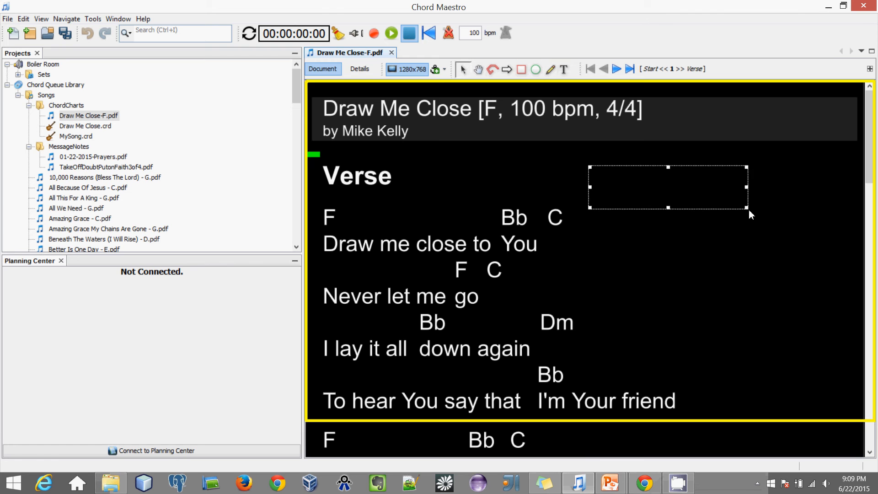
Step: Type 'Build' in the note, move it up-right, and draw an arrow to the C chord
click(709, 193)
text(Build)
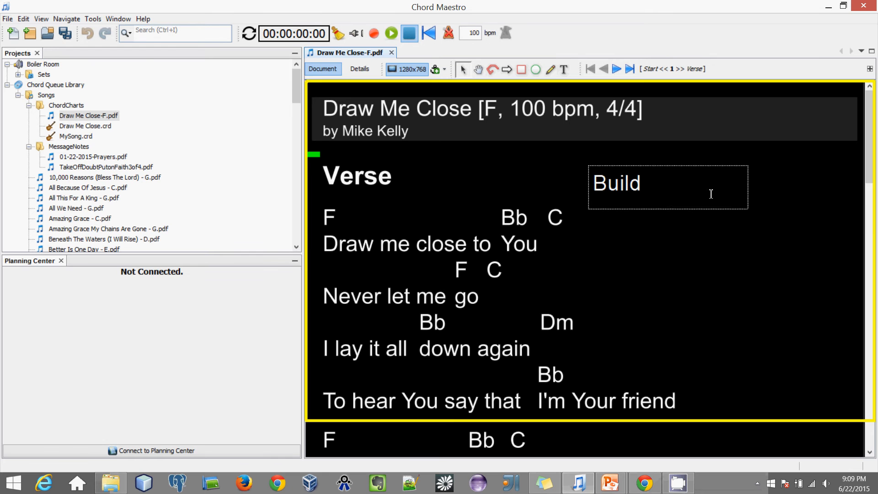
drag(684, 170, 705, 162)
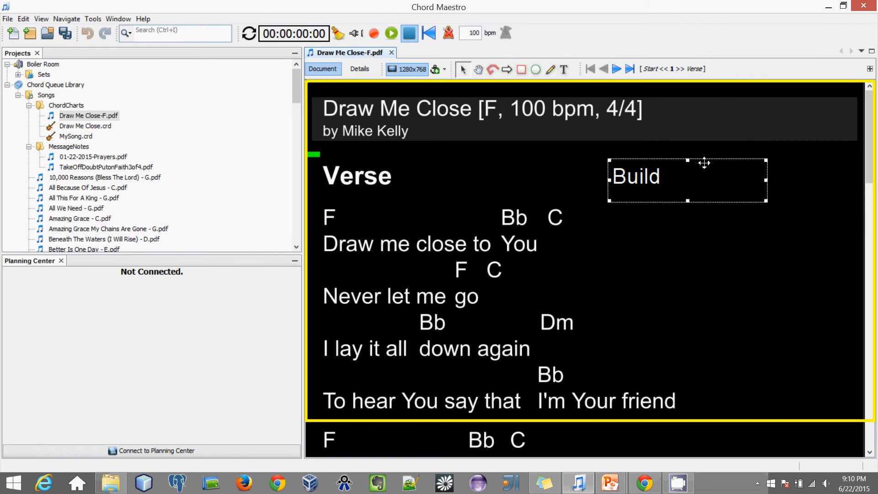
click(692, 230)
click(507, 69)
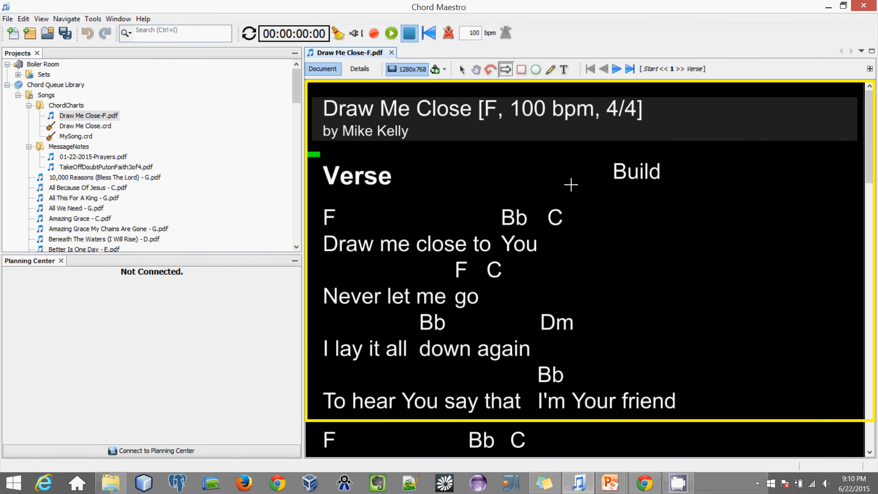
mouse_move(576, 185)
mouse_down()
mouse_move(542, 203)
mouse_move(608, 175)
mouse_up()
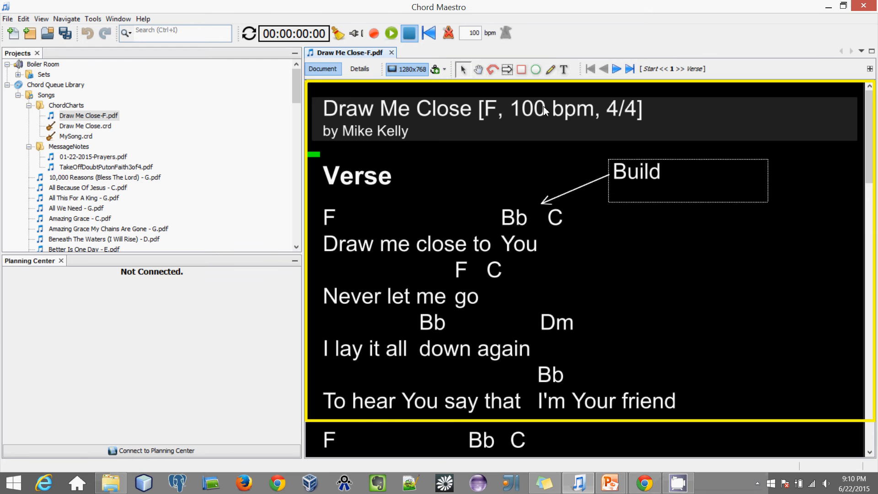
Step: Draw an ellipse annotation over the verse lines and check its attached note
click(536, 70)
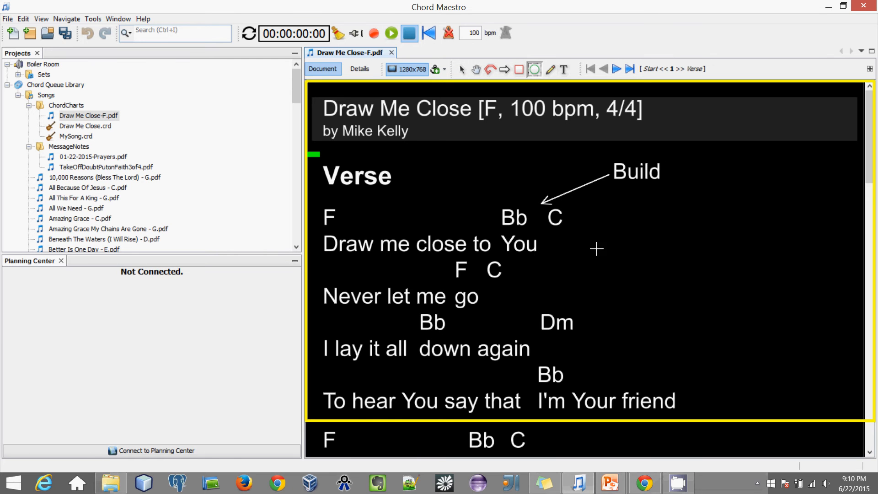
drag(596, 249, 660, 291)
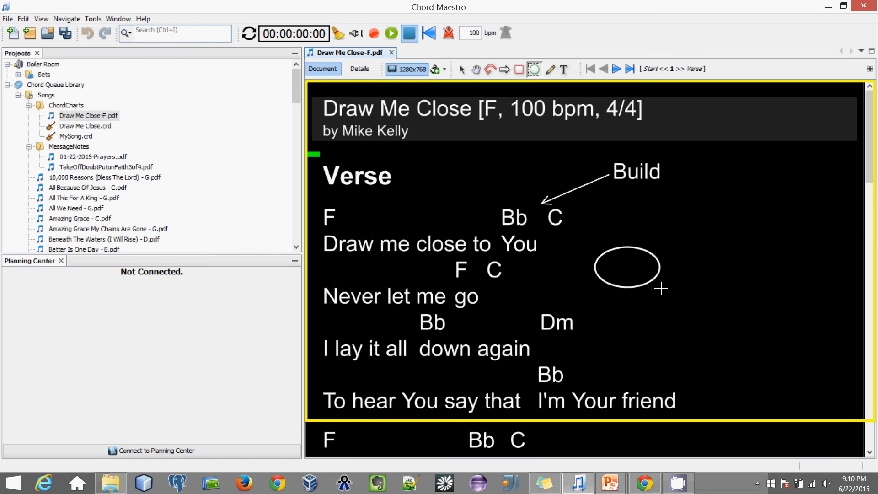
double_click(617, 254)
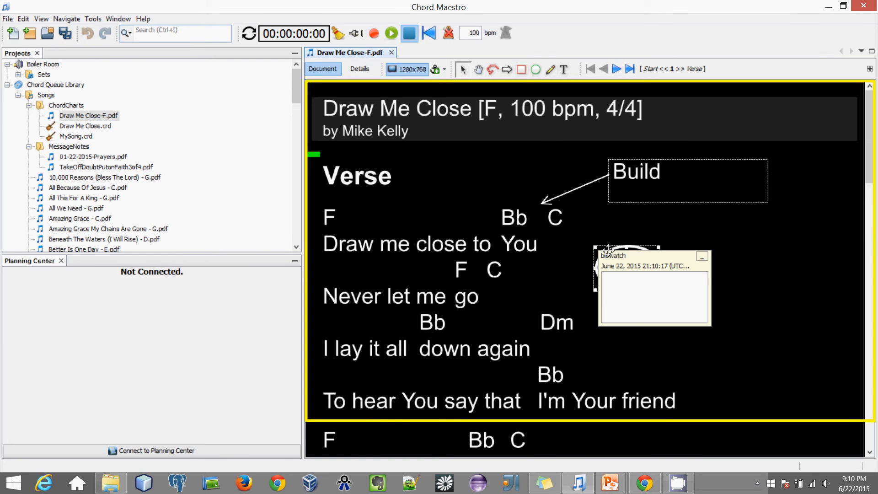
click(702, 256)
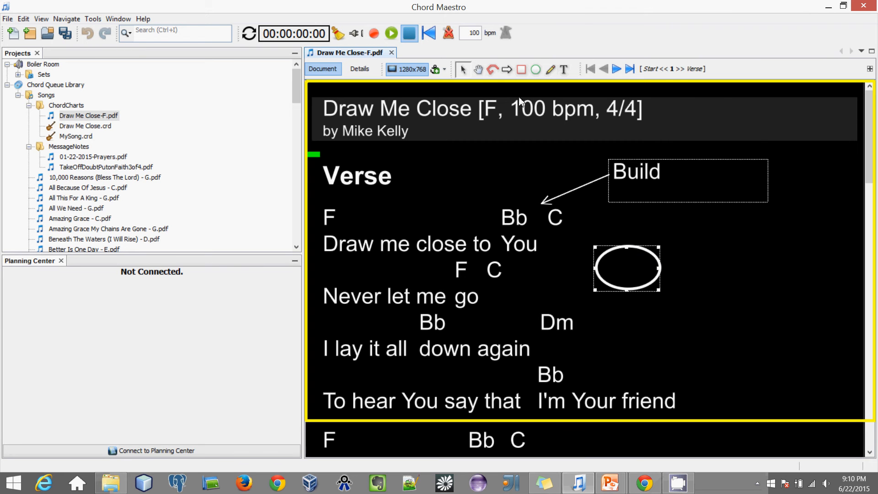
click(478, 70)
Step: Change the ellipse's border colour to yellow in its Properties and apply it
right_click(613, 250)
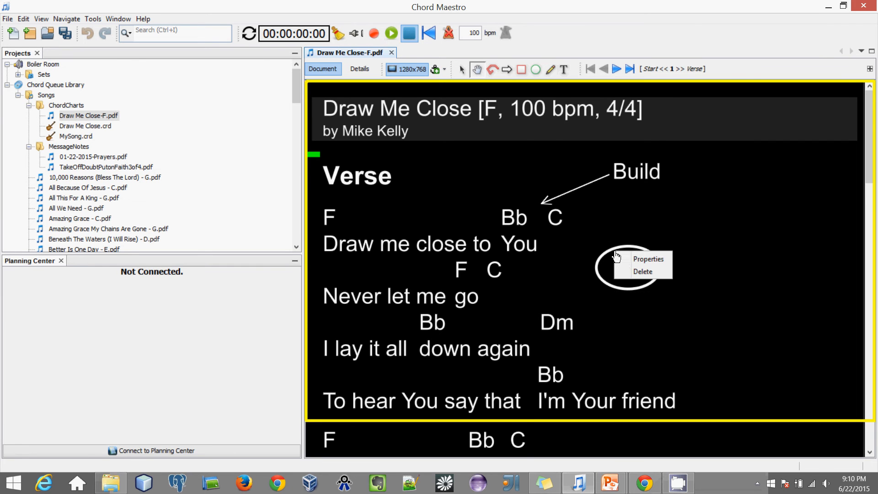
click(643, 261)
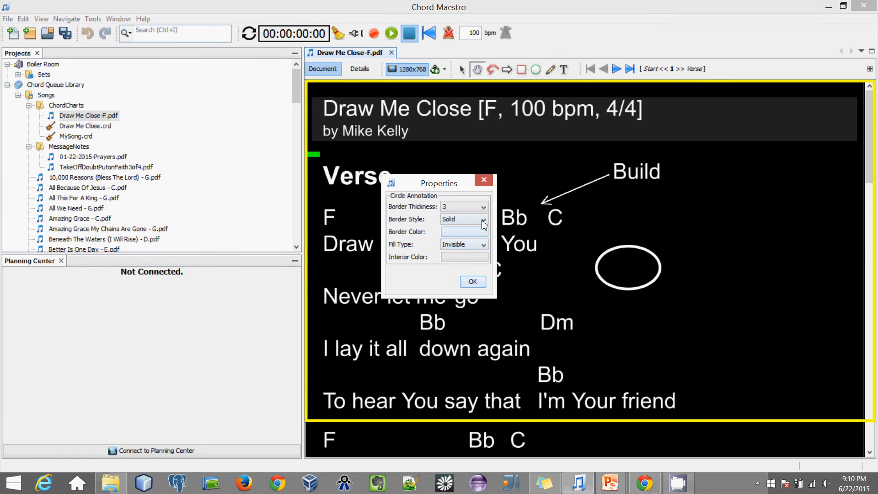
click(482, 232)
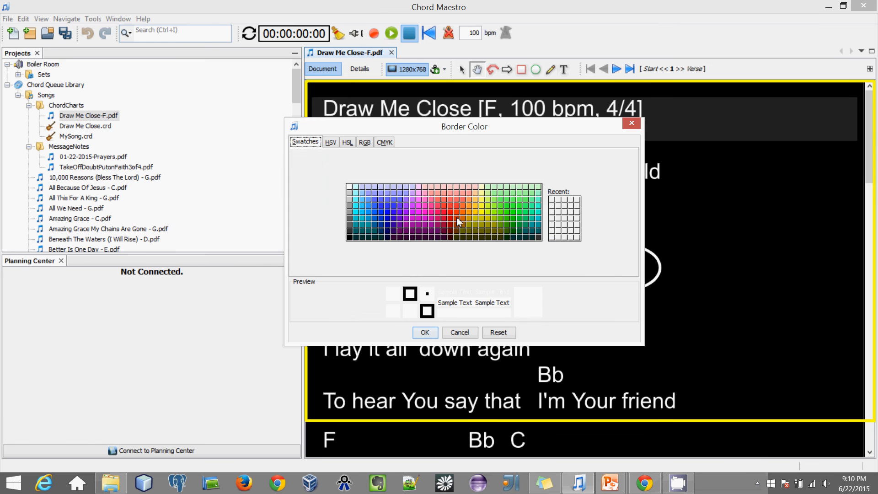
click(481, 224)
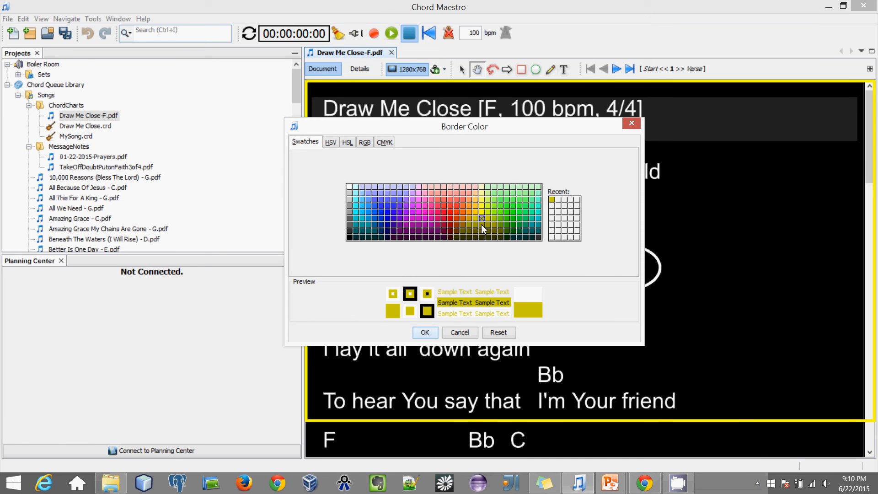
click(424, 333)
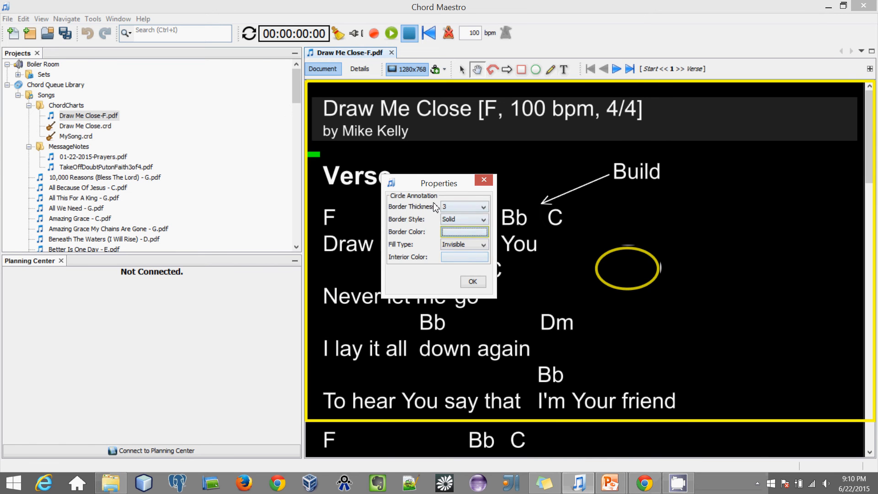
click(472, 282)
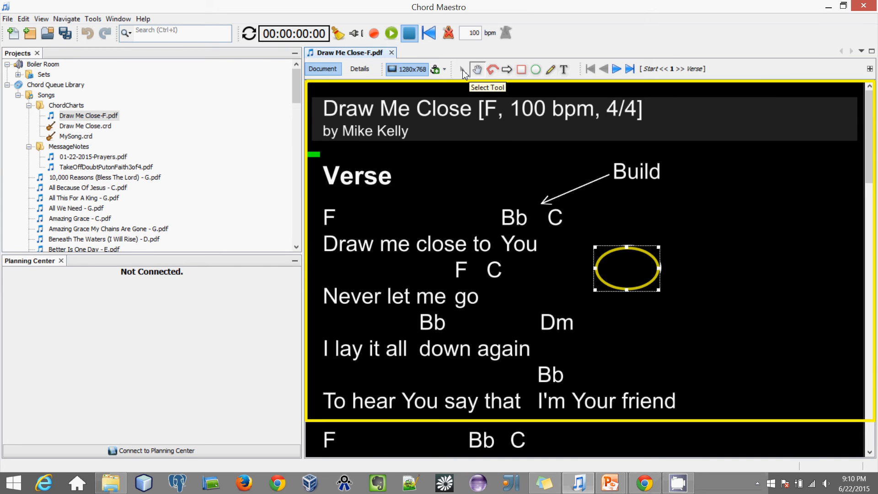
click(462, 72)
Step: Nudge the Build text label down slightly, leaving the yellow ellipse unchanged
click(626, 202)
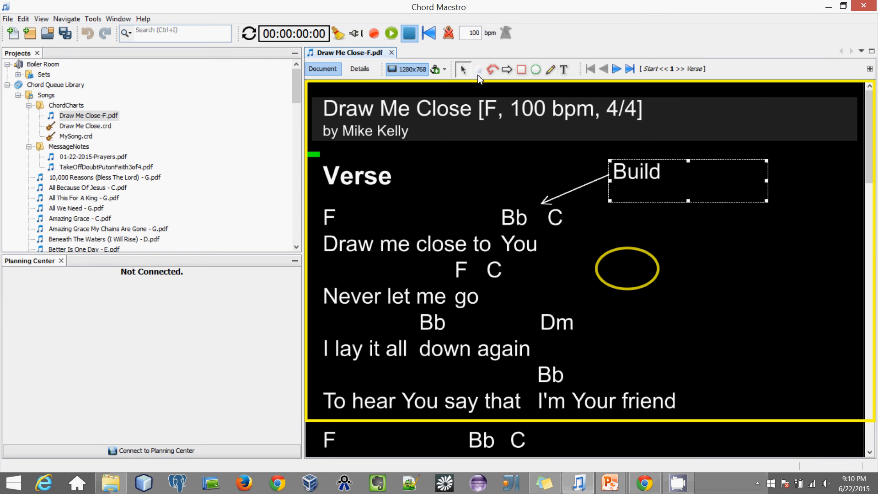
click(478, 70)
drag(631, 179, 624, 185)
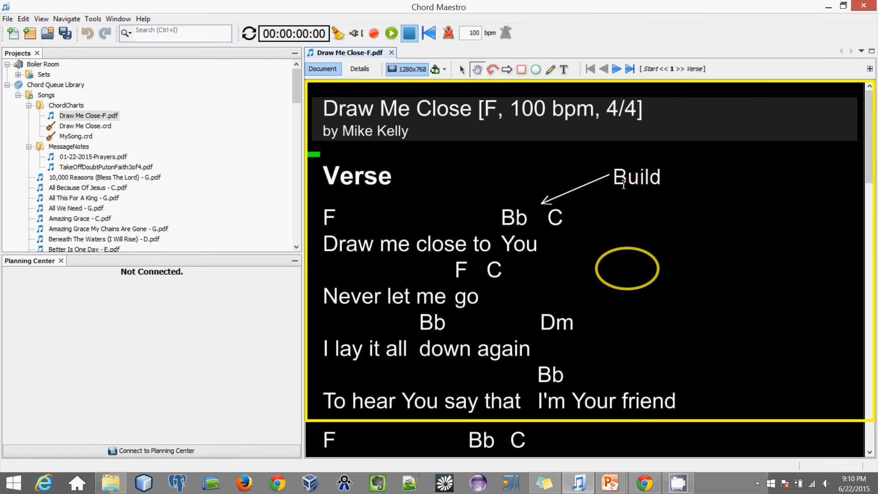
right_click(621, 251)
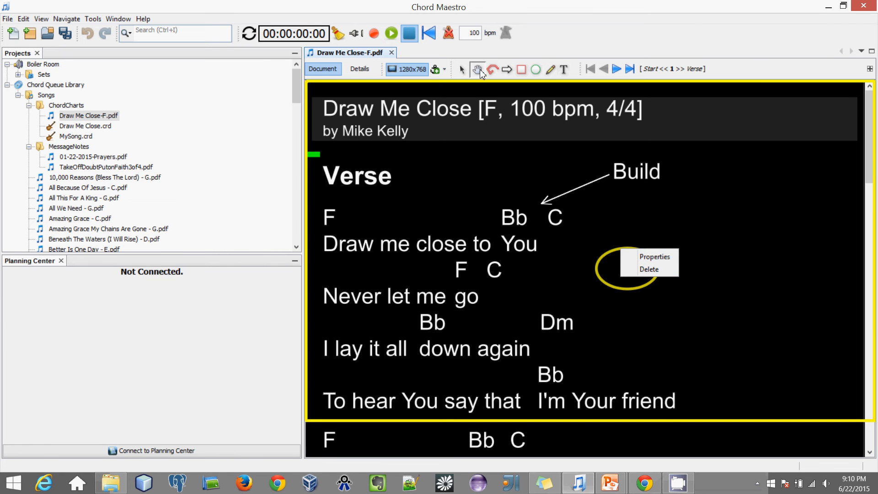
click(744, 179)
click(744, 179)
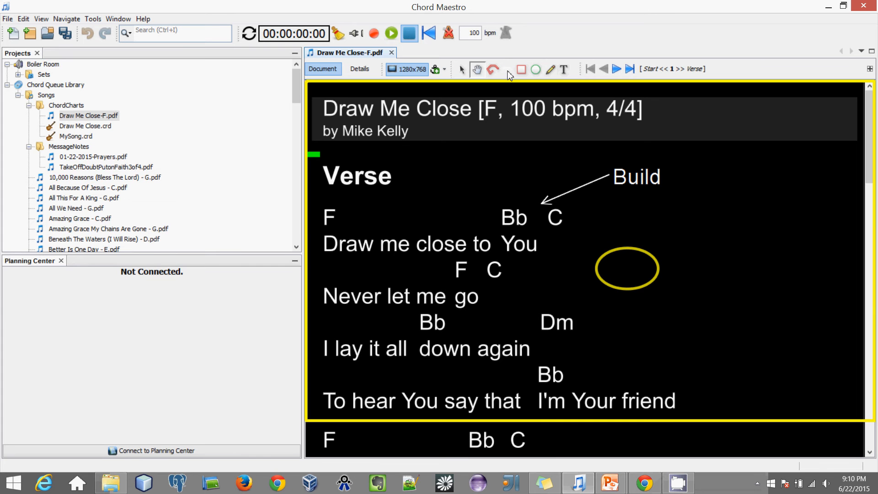
Step: Draw a straight white line to the right of the Dm chord
click(521, 70)
click(463, 70)
click(524, 72)
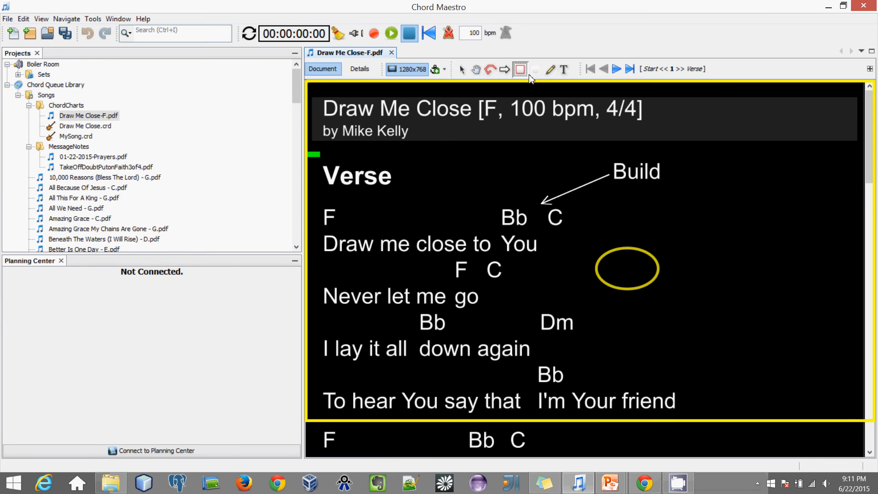
click(505, 69)
click(492, 69)
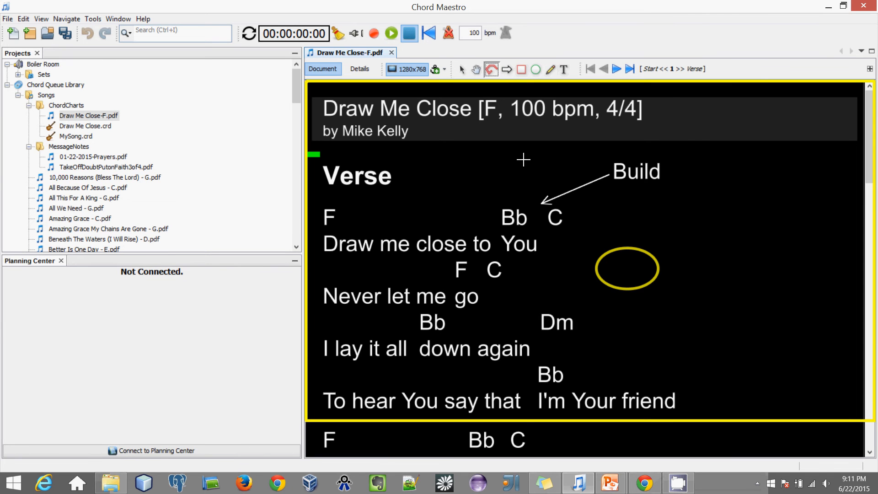
mouse_move(697, 323)
mouse_down()
mouse_move(618, 341)
mouse_move(607, 355)
mouse_move(603, 334)
mouse_up()
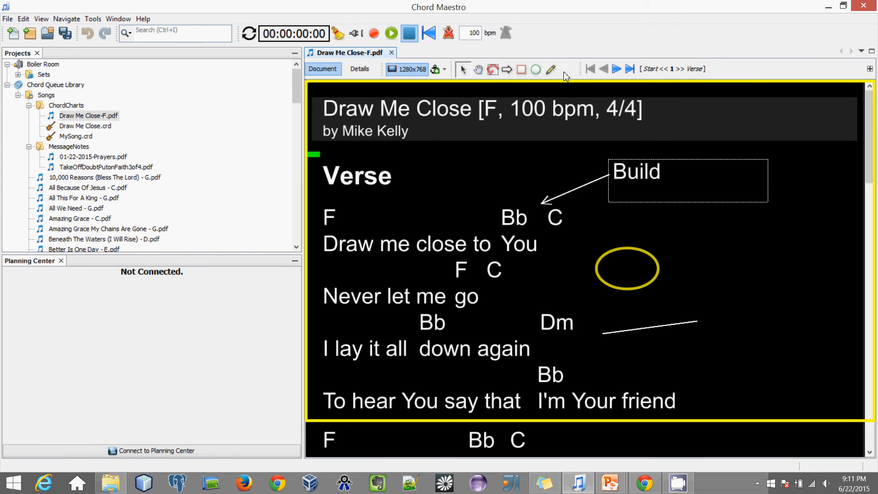
Step: Add a looping freehand stroke beside the ellipse and a white rectangle beside the last verse line
click(549, 69)
mouse_move(702, 244)
mouse_down()
mouse_move(766, 300)
mouse_move(723, 248)
mouse_move(696, 238)
mouse_up()
click(521, 70)
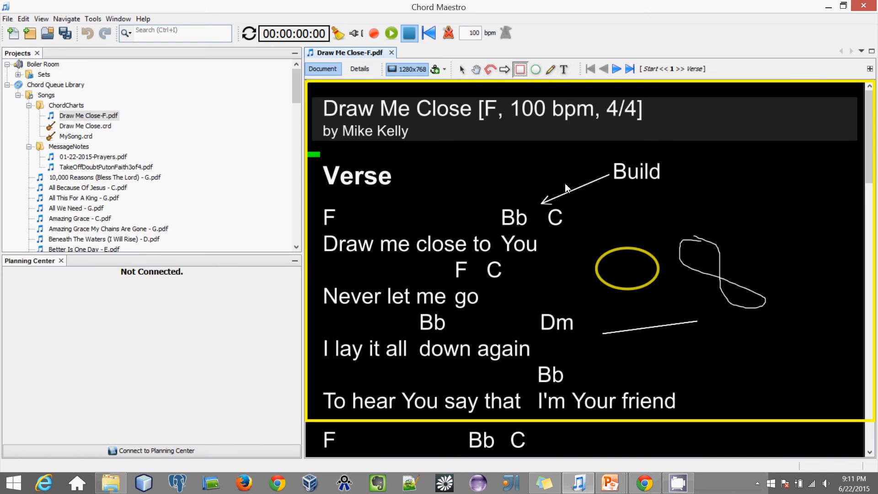
mouse_move(697, 339)
mouse_down()
mouse_move(709, 364)
mouse_move(761, 394)
mouse_up()
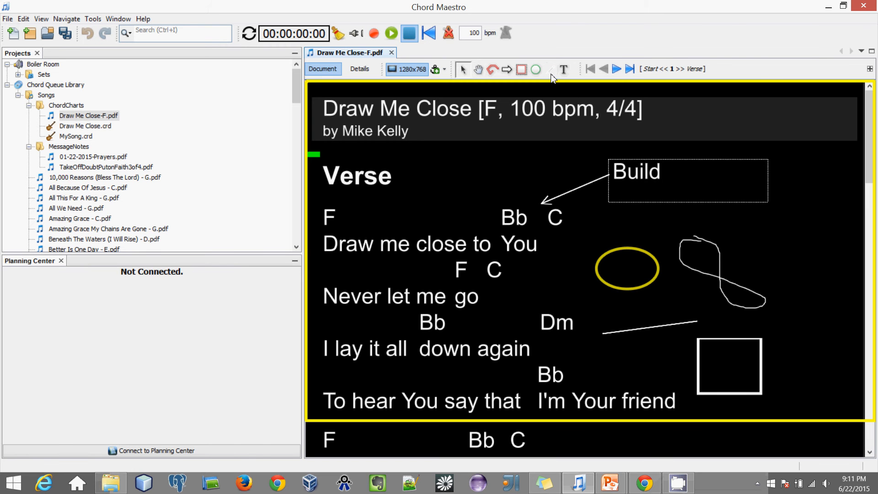
Step: Save the annotated Draw Me Close chart with Ctrl+S
scroll(624, 316, down, 5)
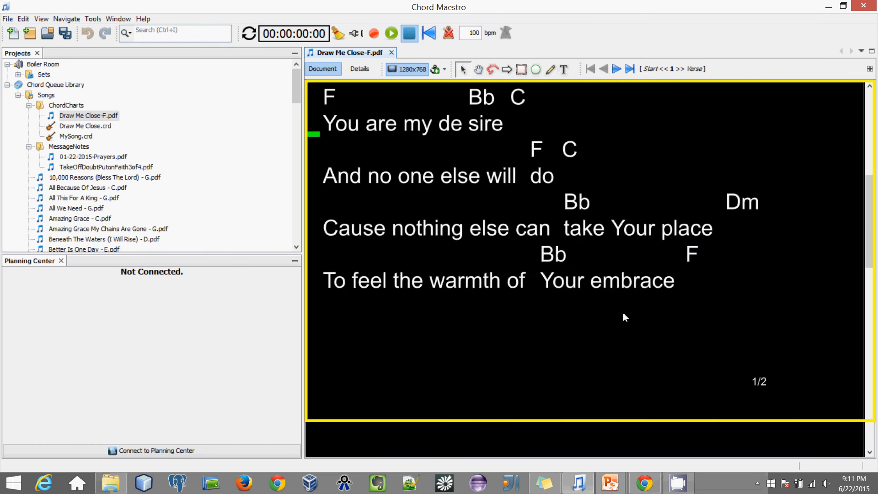
scroll(622, 315, up, 5)
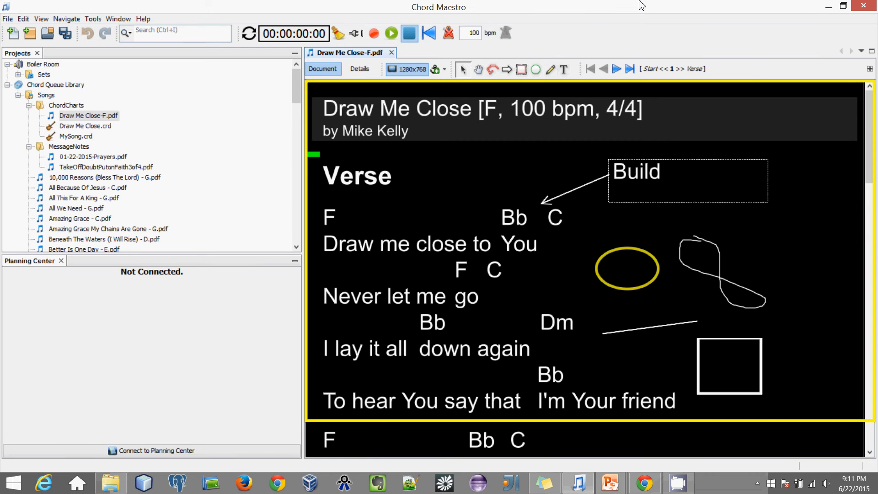
key(ctrl+s)
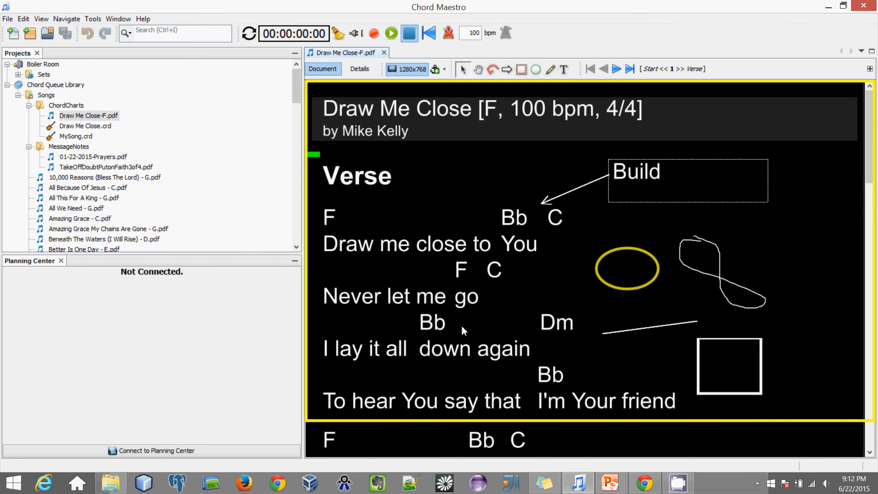
Step: Step forward through the sections to the final Chorus, then jump back to the start
scroll(462, 325, down, 3)
scroll(467, 314, up, 3)
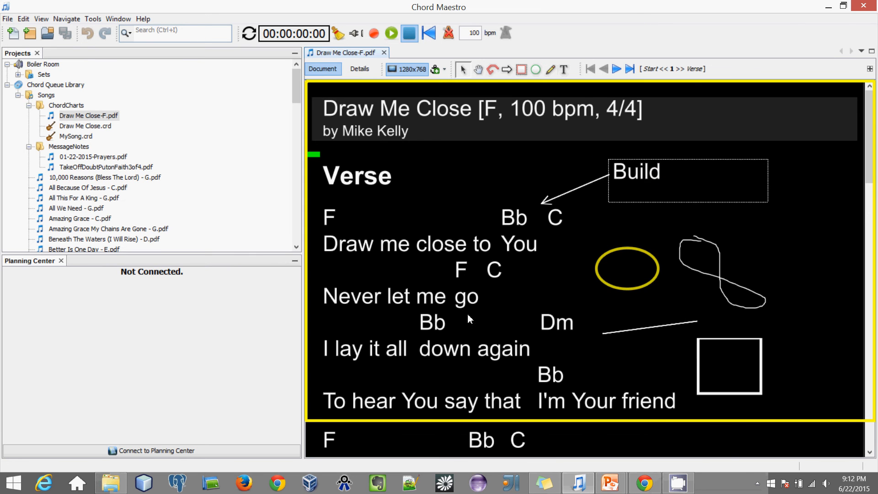
click(616, 68)
click(605, 69)
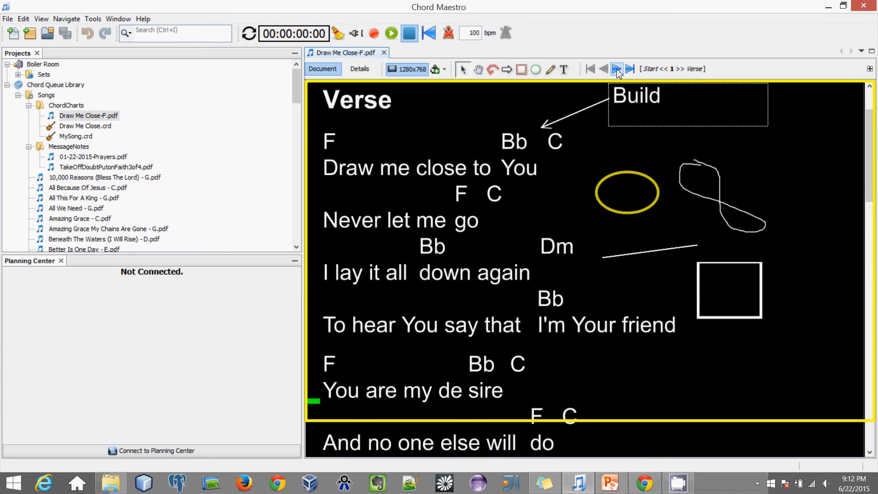
click(616, 68)
click(604, 69)
click(616, 68)
click(616, 69)
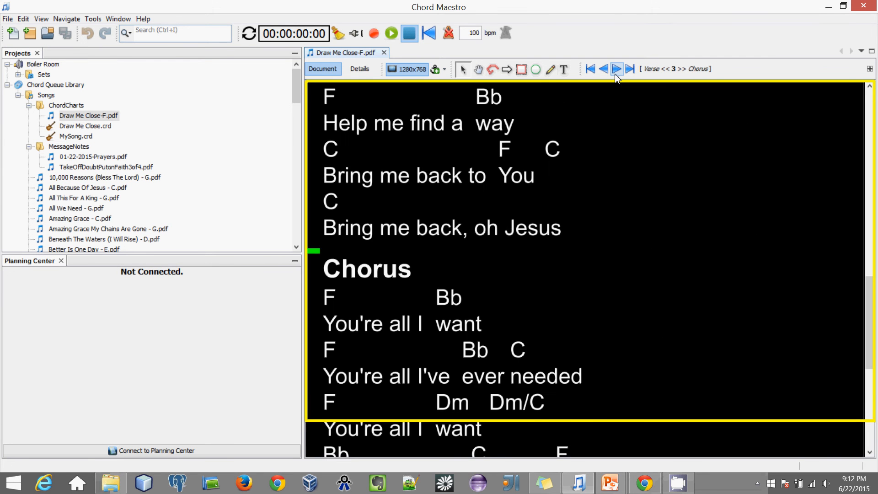
click(616, 69)
click(616, 69)
click(617, 69)
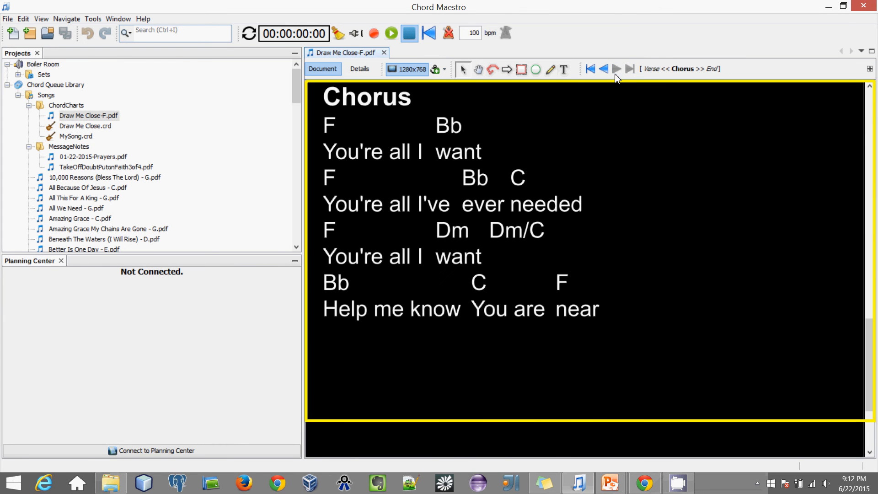
click(590, 68)
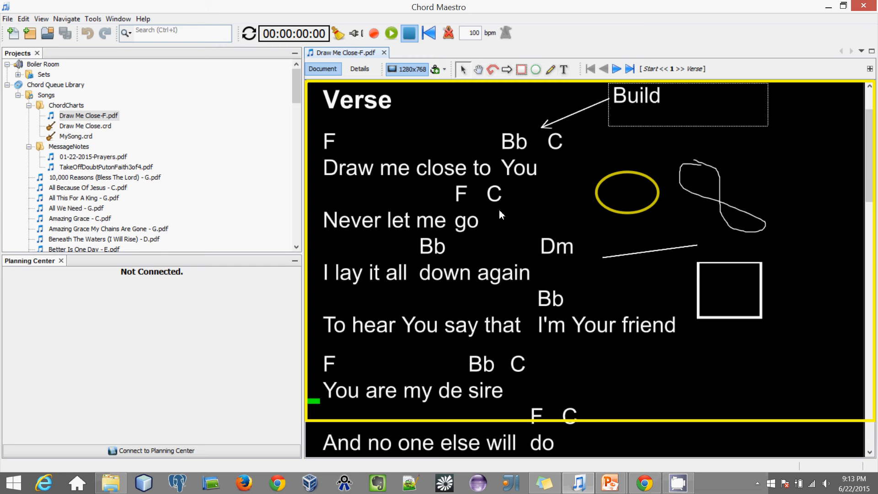
Step: In Tools > Options, keep Chord Maestro Metronome as time code source and select Logidy UMI3 as controller source
click(92, 20)
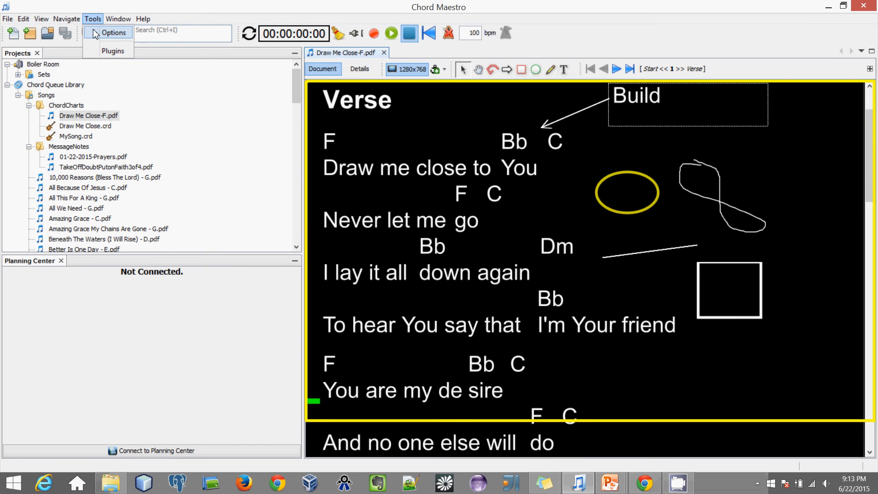
click(95, 33)
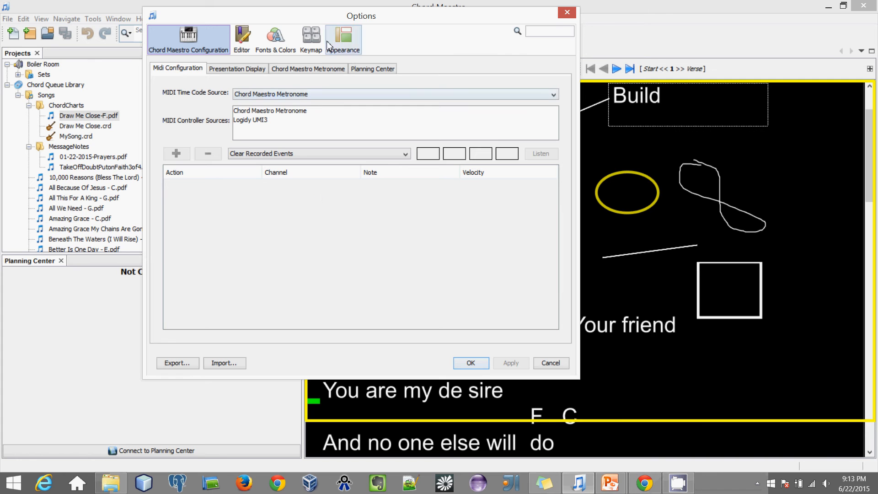
click(270, 95)
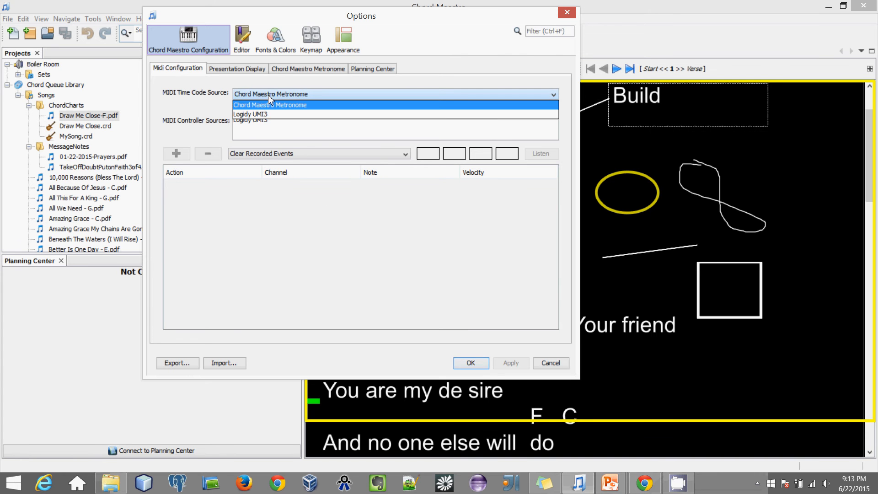
click(270, 97)
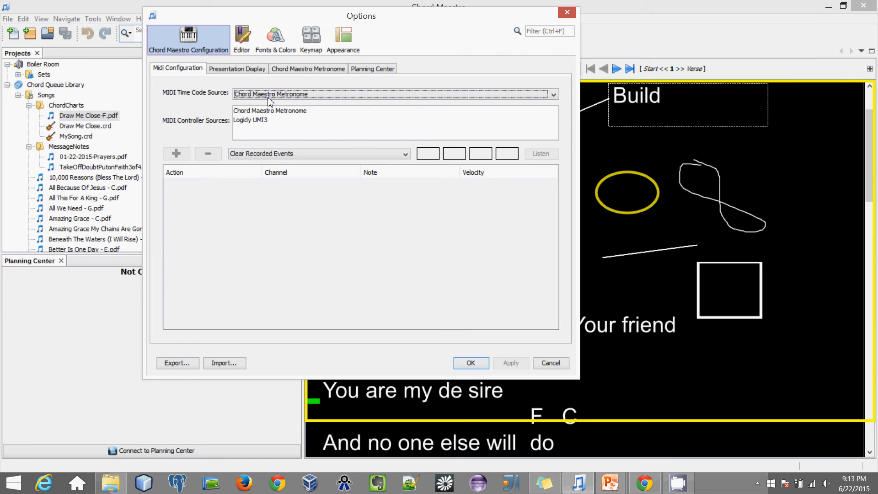
click(249, 123)
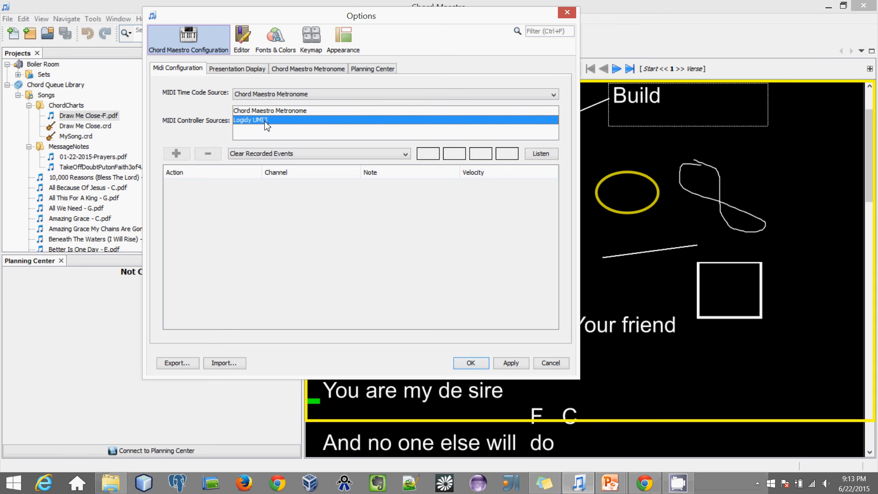
click(645, 483)
Step: Compare the Logidy UMI3, Randall and Peak footswitch pages, then minimize Chrome
click(212, 6)
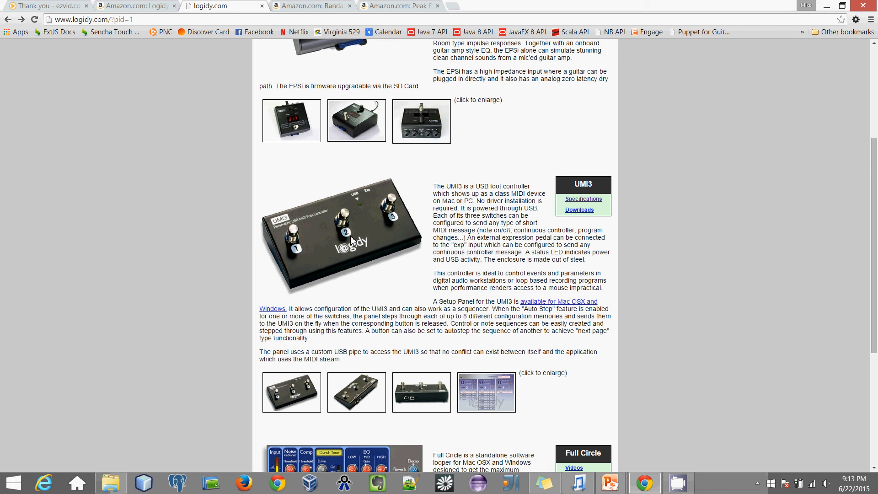
click(305, 9)
mouse_move(232, 304)
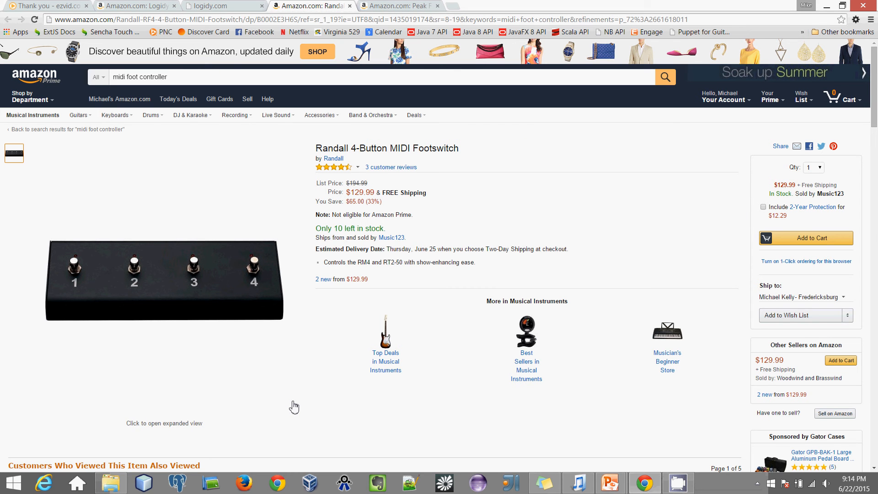
click(388, 7)
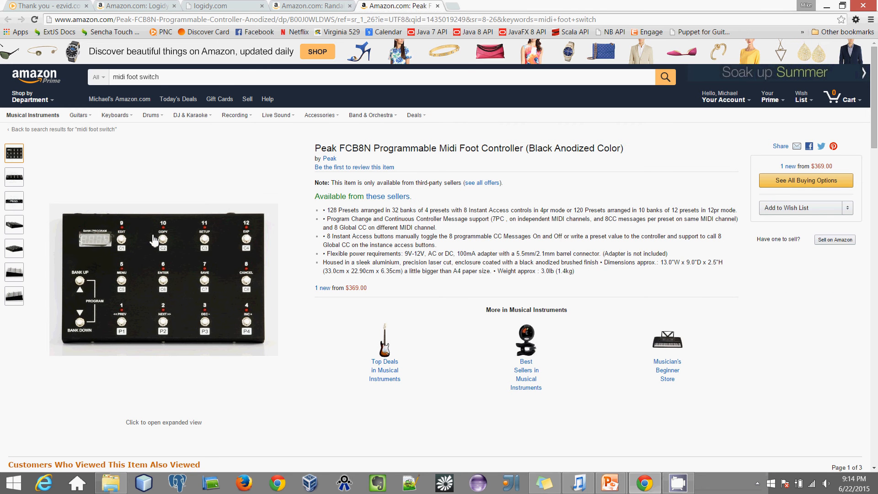
click(220, 7)
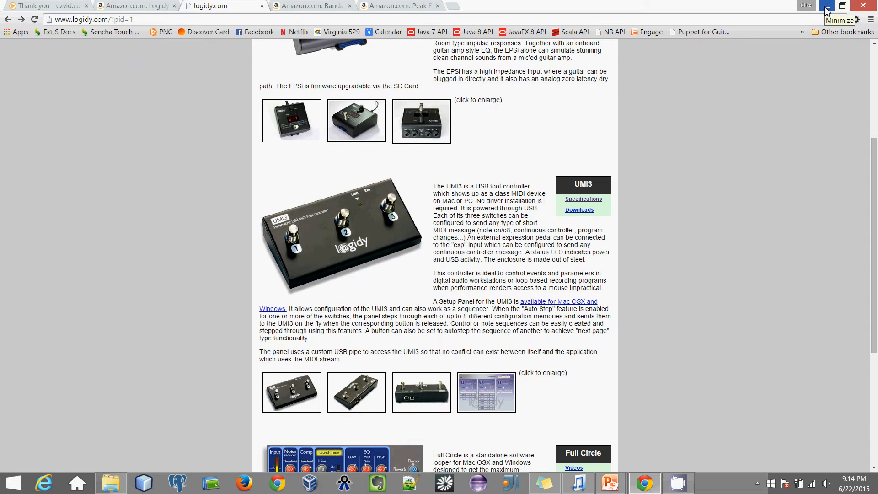
click(827, 8)
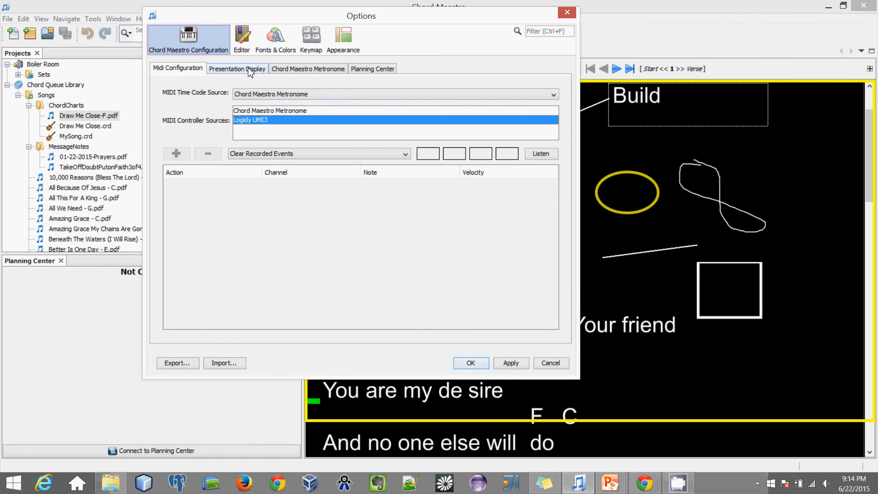
Step: Map the Next Song action to the foot switch message: channel 16, note C3, velocity 127
click(405, 154)
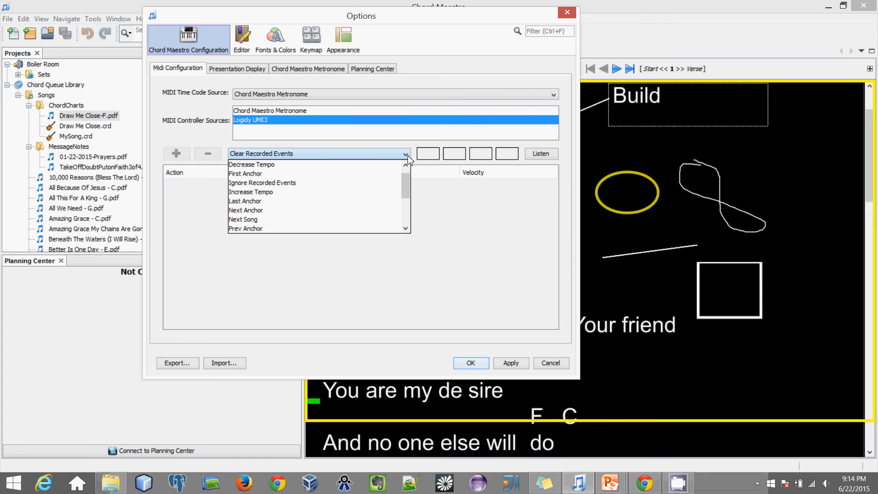
drag(405, 188, 406, 183)
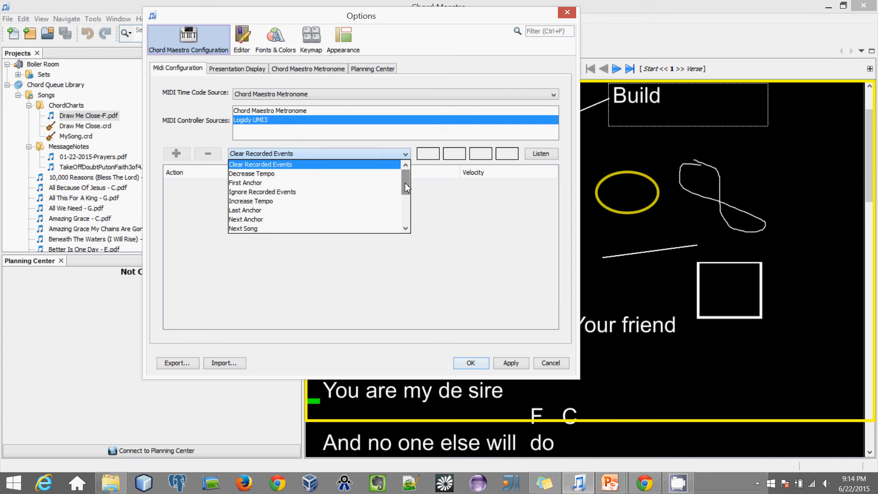
click(370, 147)
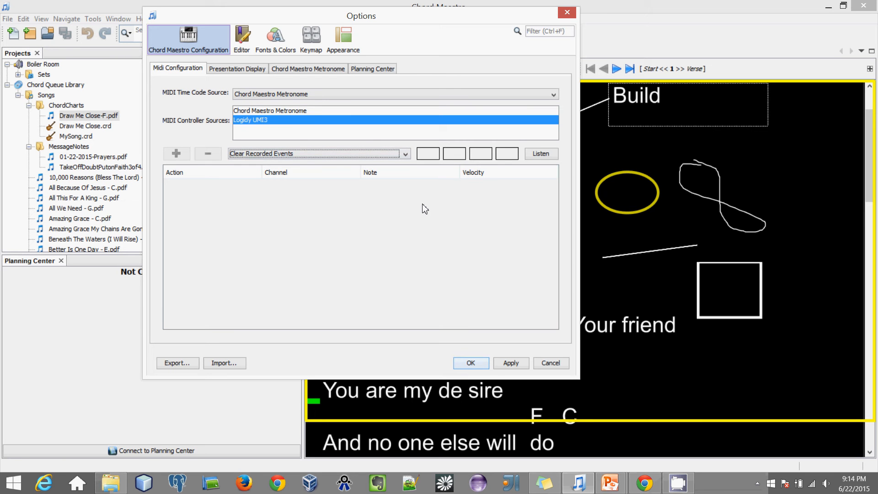
click(405, 154)
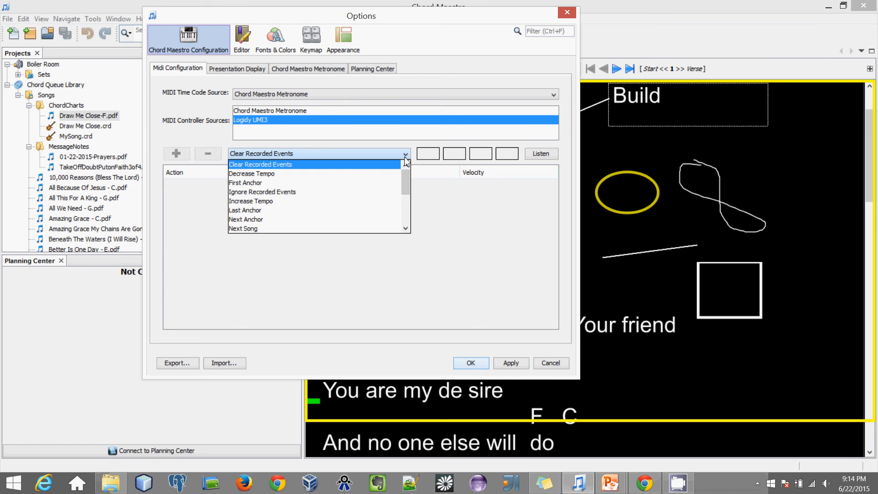
drag(403, 180, 404, 191)
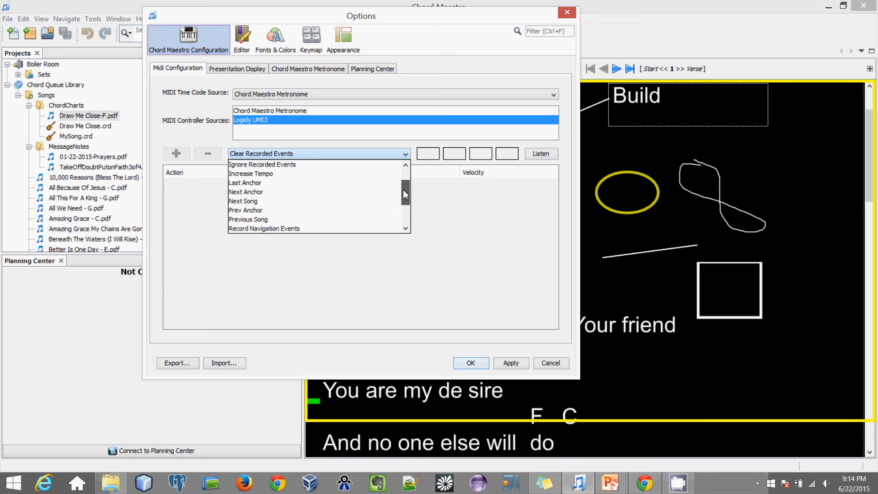
click(318, 202)
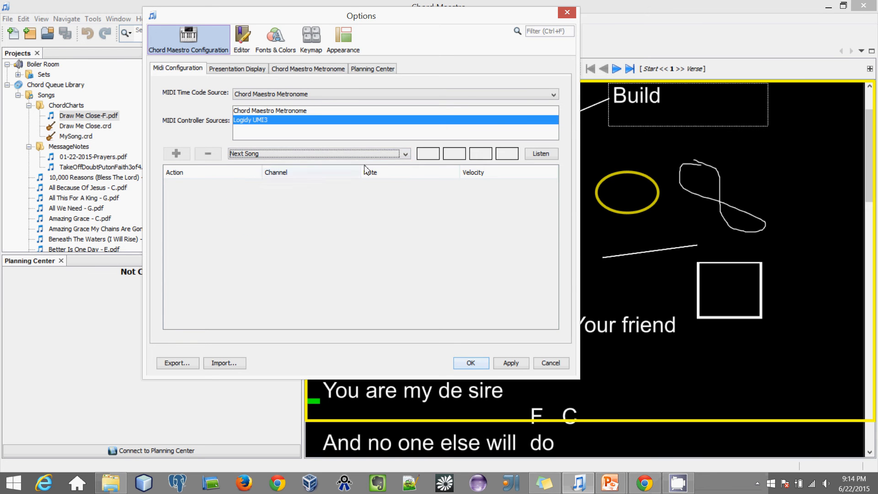
click(405, 154)
mouse_move(407, 185)
mouse_down()
mouse_move(407, 207)
mouse_move(408, 184)
mouse_up()
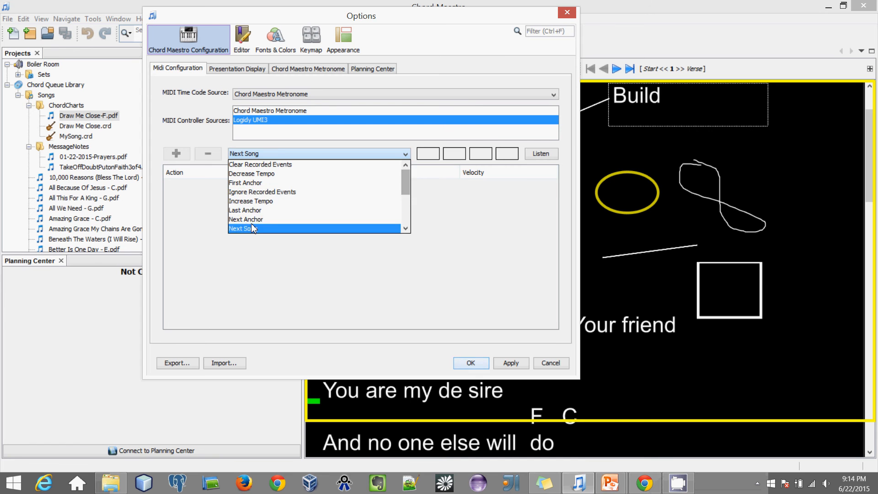
scroll(269, 218, down, 1)
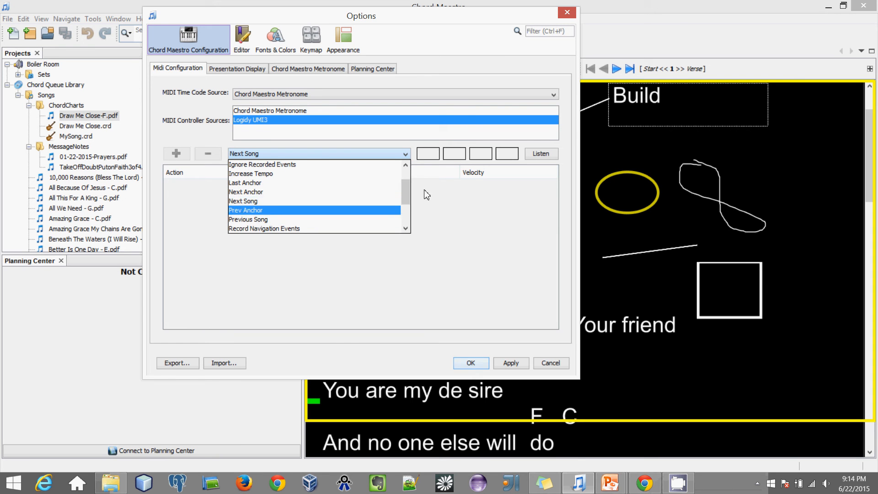
drag(407, 197, 405, 194)
click(319, 201)
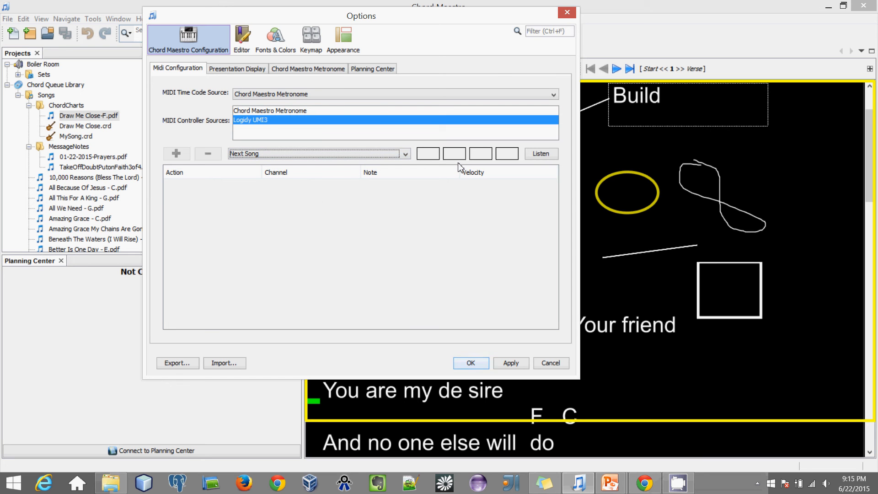
click(541, 155)
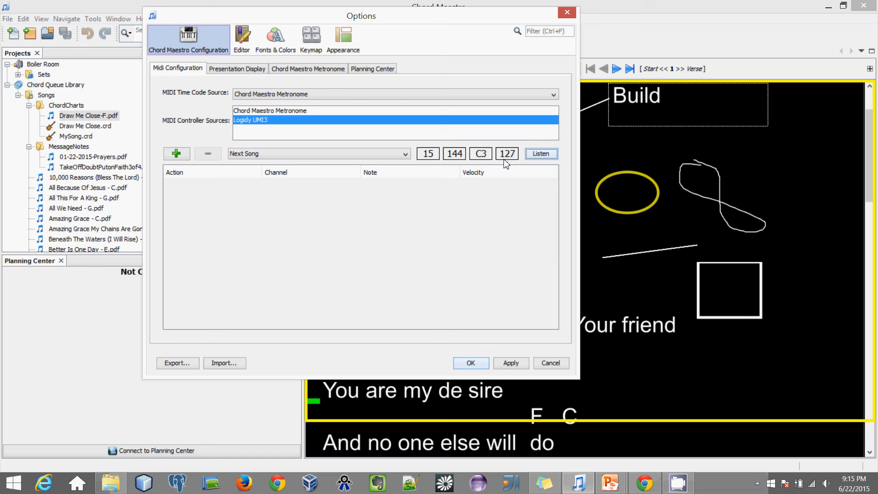
click(185, 155)
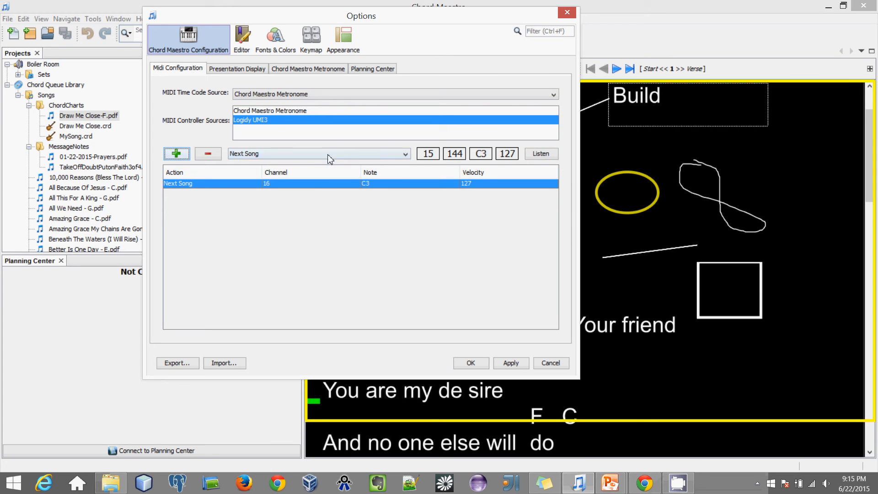
Step: Map Next Anchor to the foot switch note D3 on channel 16, velocity 127
click(409, 155)
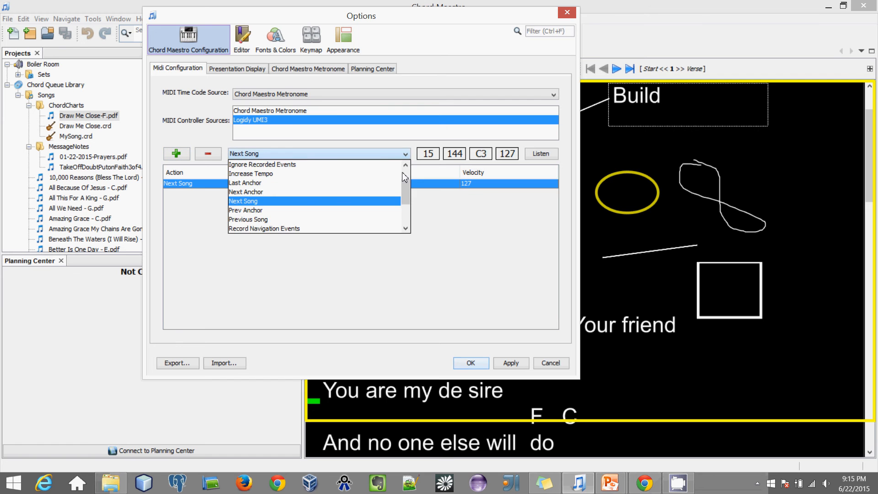
click(280, 194)
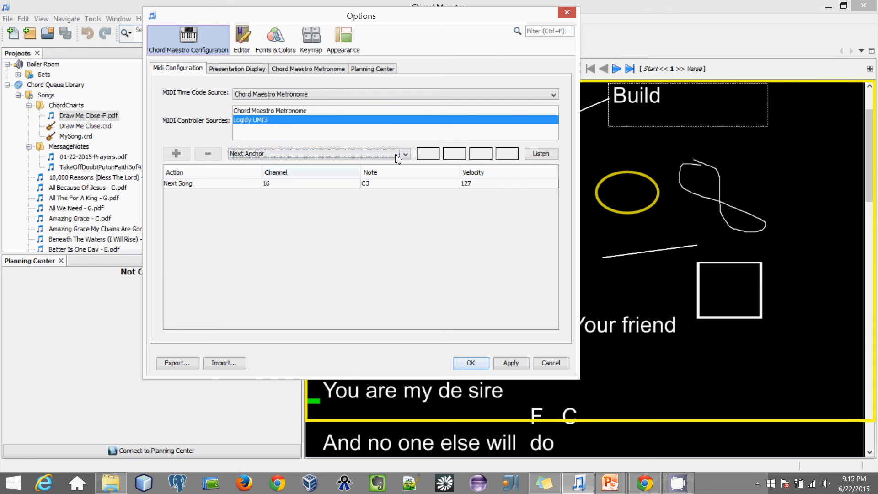
click(543, 157)
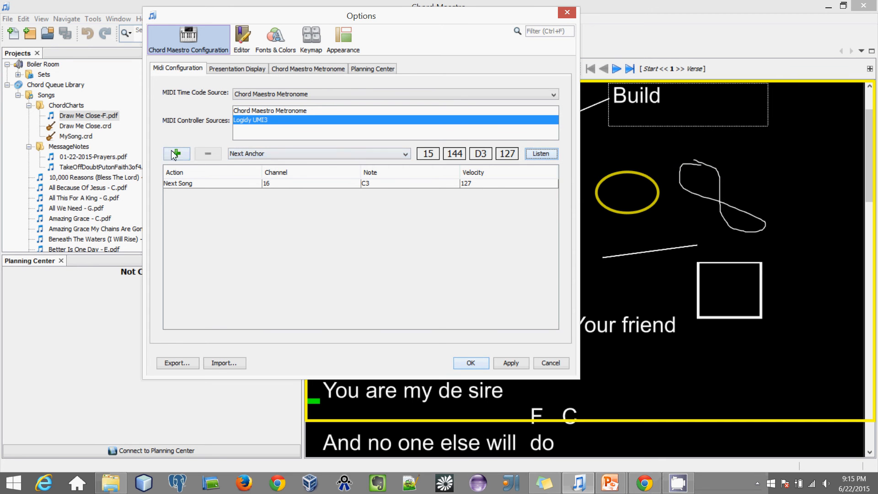
click(174, 155)
Step: Map Prev Anchor to the foot switch note C#3 on channel 16, velocity 127
click(323, 153)
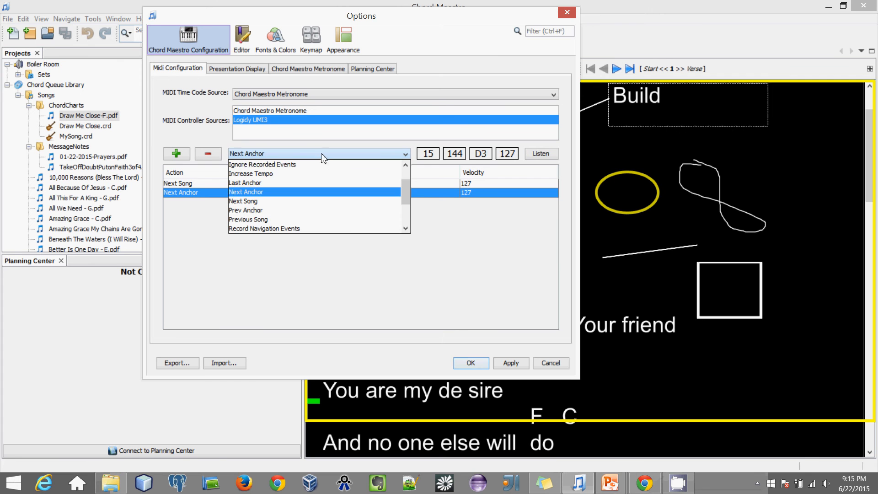
click(282, 211)
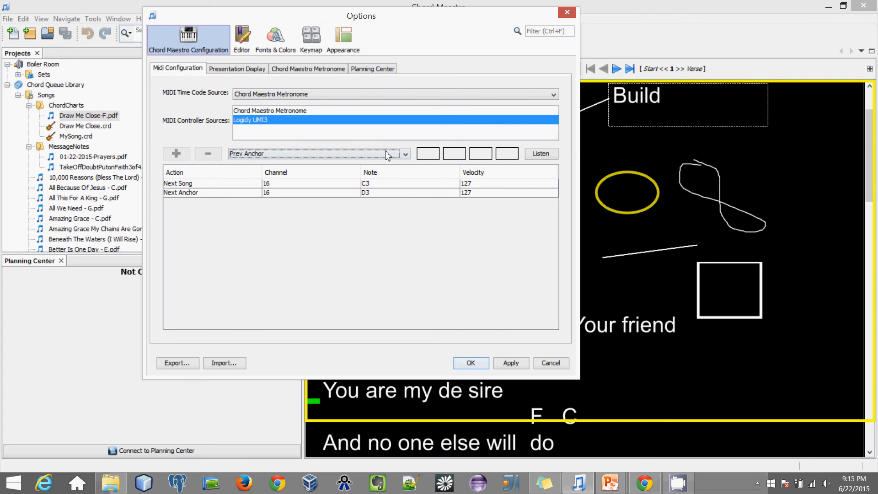
click(545, 157)
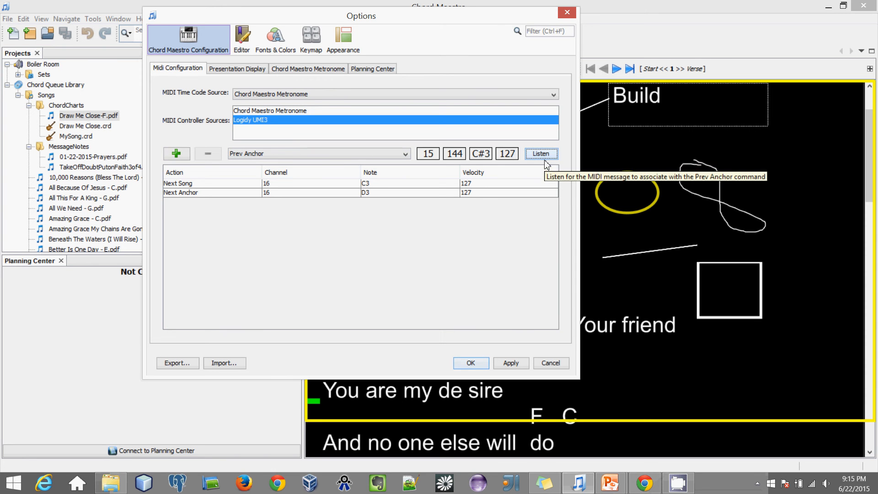
click(182, 154)
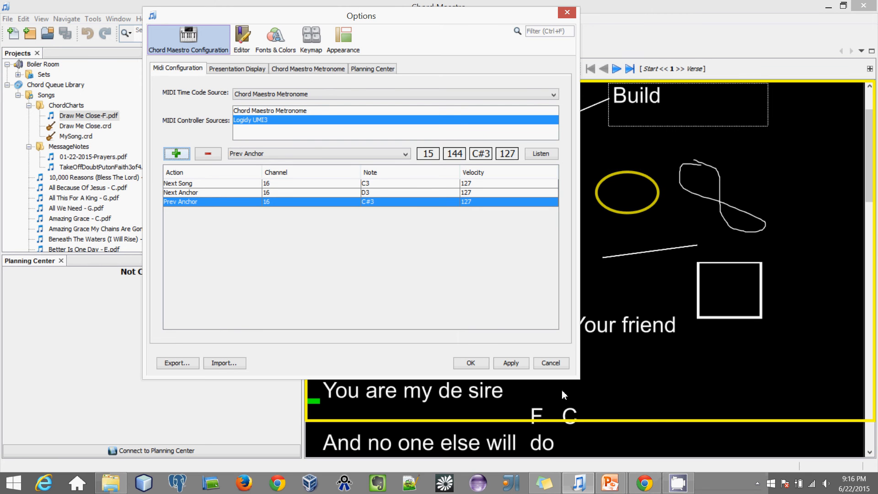
click(470, 363)
Step: On the metronome tab, keep Primary Sound Driver output and audition the Metronome4 clip
click(305, 69)
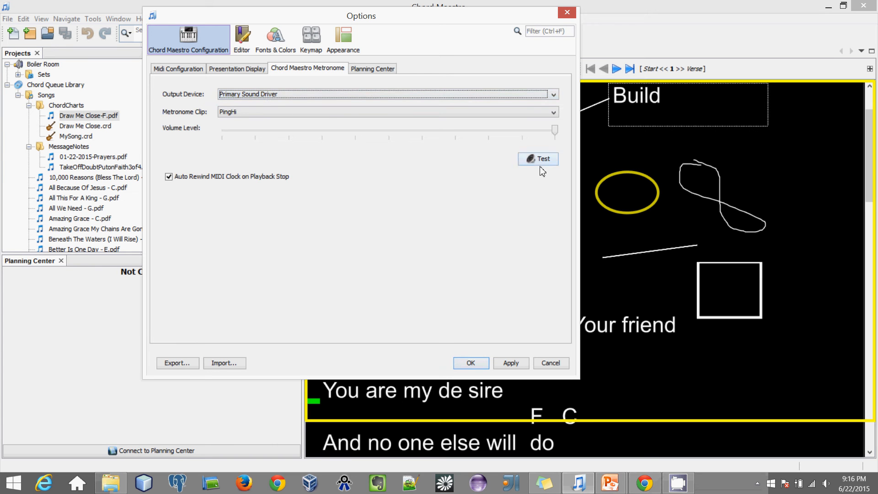
click(293, 92)
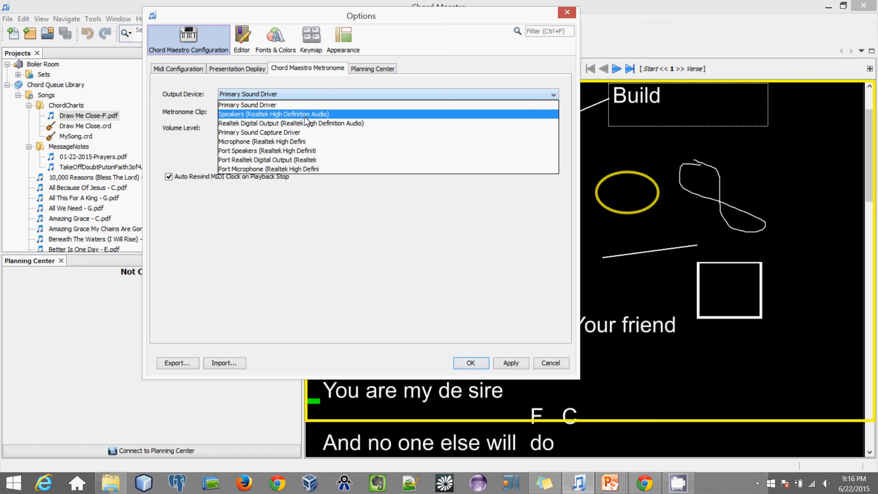
click(303, 106)
click(278, 113)
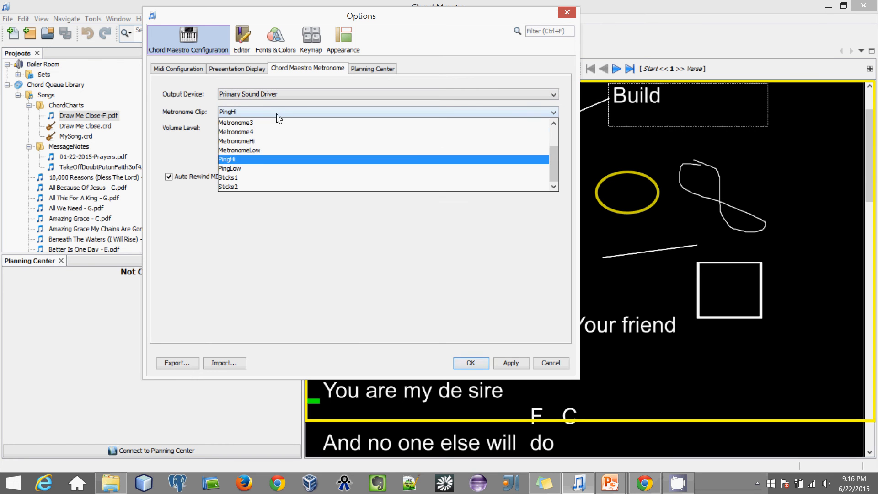
click(312, 133)
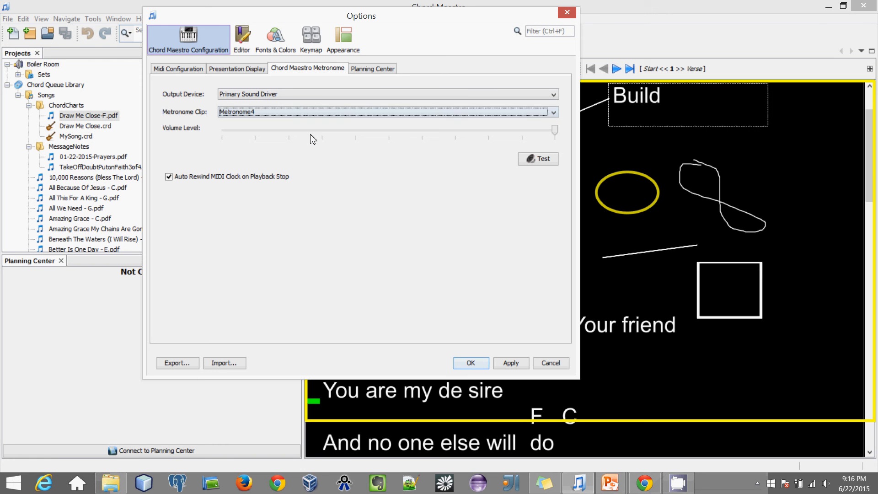
click(532, 163)
Step: Audition Sticks1, then settle on PingHi with the volume level at maximum
click(455, 114)
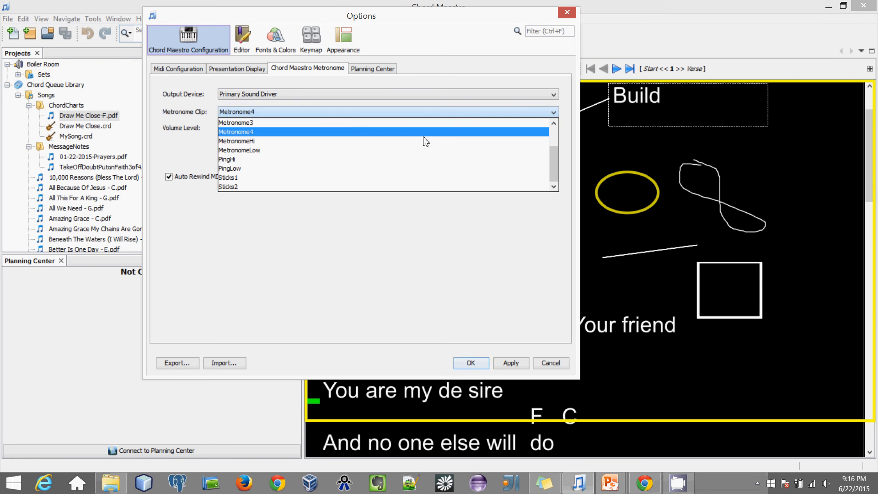
click(396, 177)
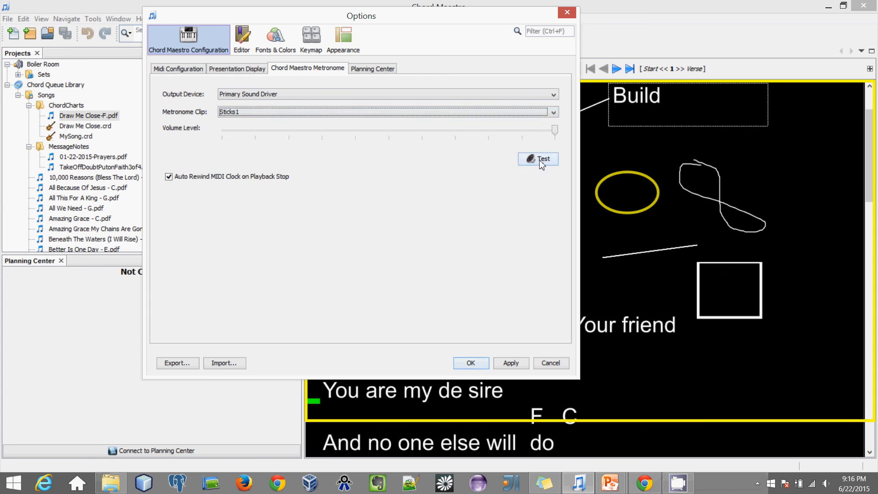
click(535, 159)
click(392, 114)
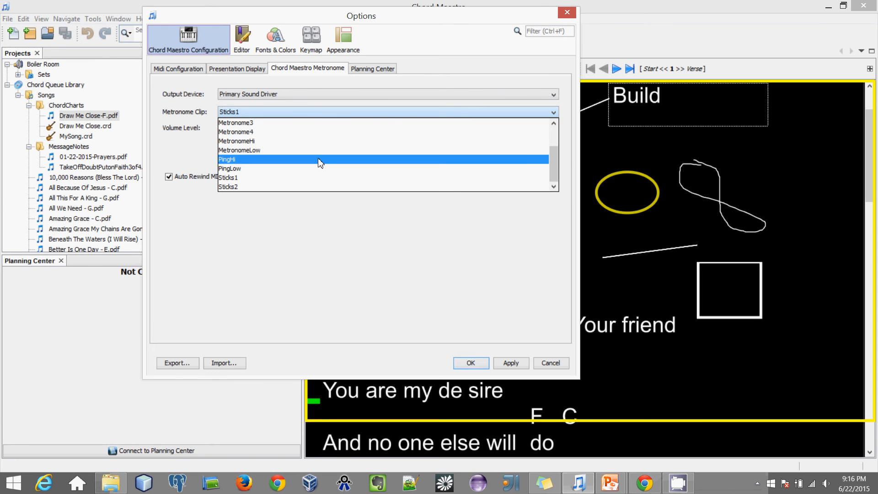
click(319, 160)
click(533, 159)
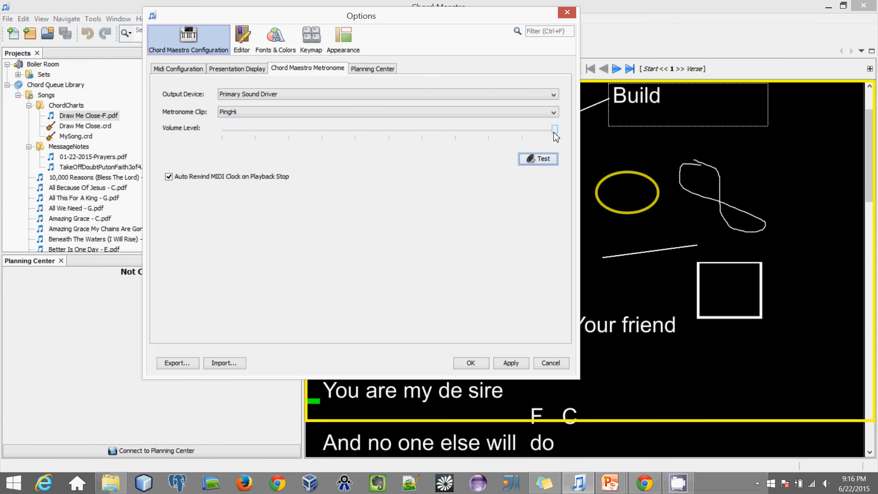
drag(555, 132, 609, 141)
click(533, 159)
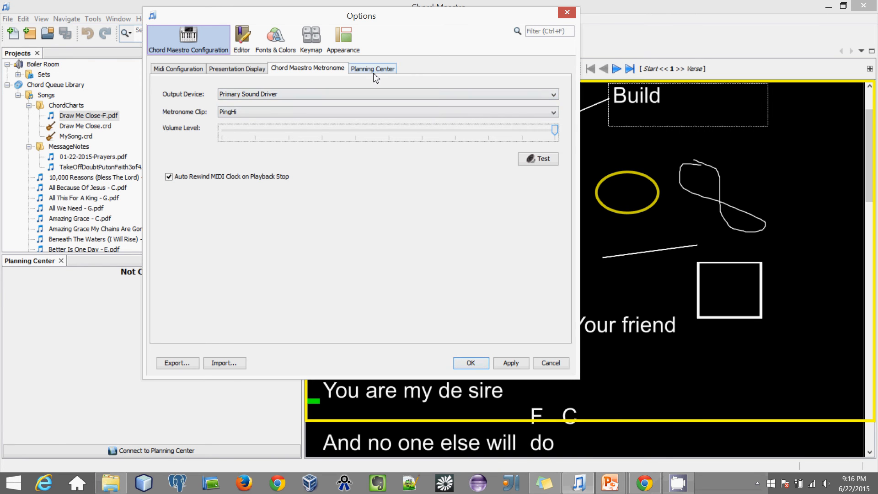
Step: Close Options, start and stop the metronome, toggle its click, and show the Details tab
click(471, 363)
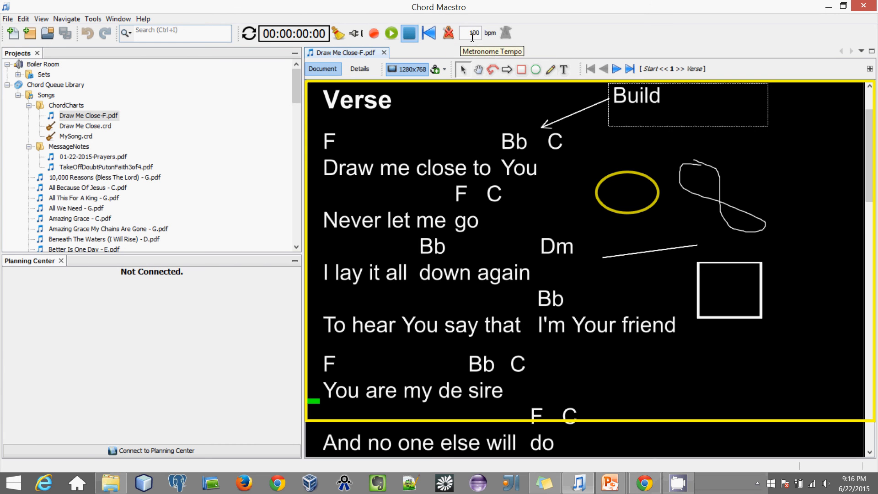
click(449, 34)
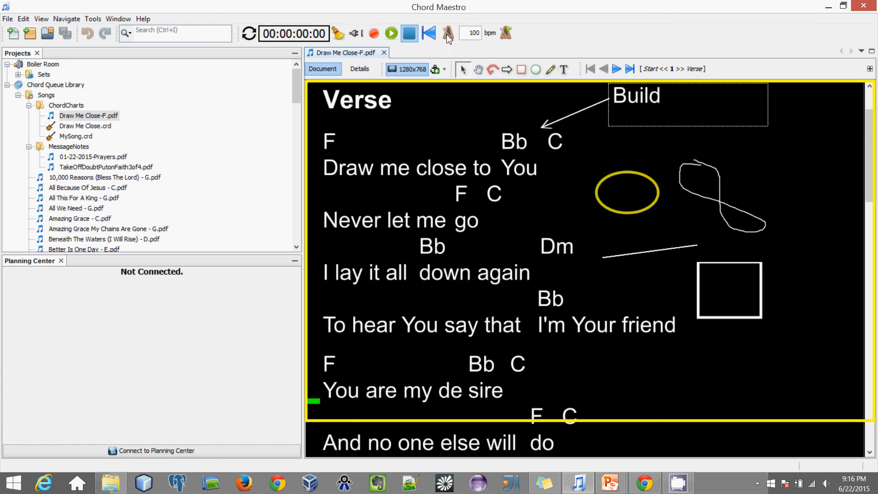
click(506, 35)
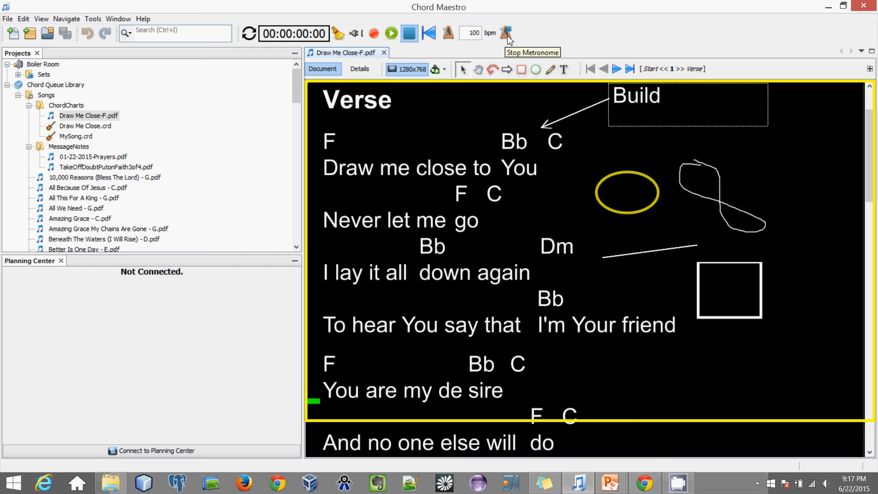
click(510, 41)
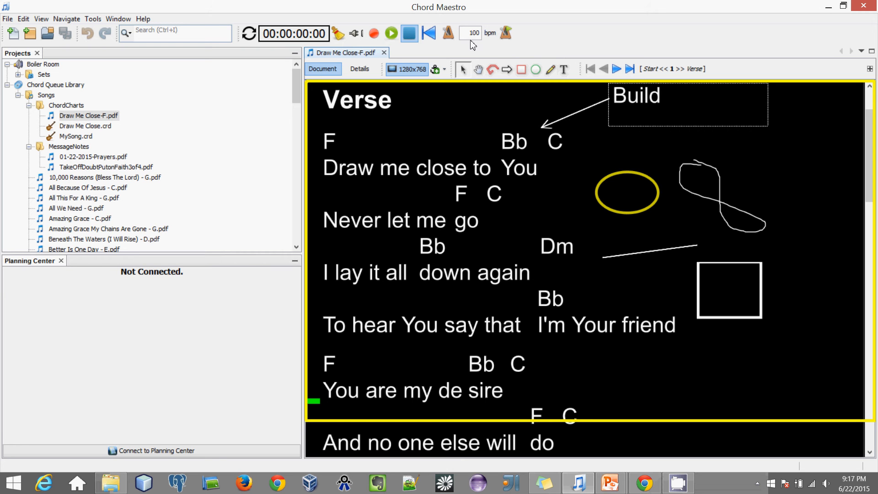
click(450, 36)
click(451, 36)
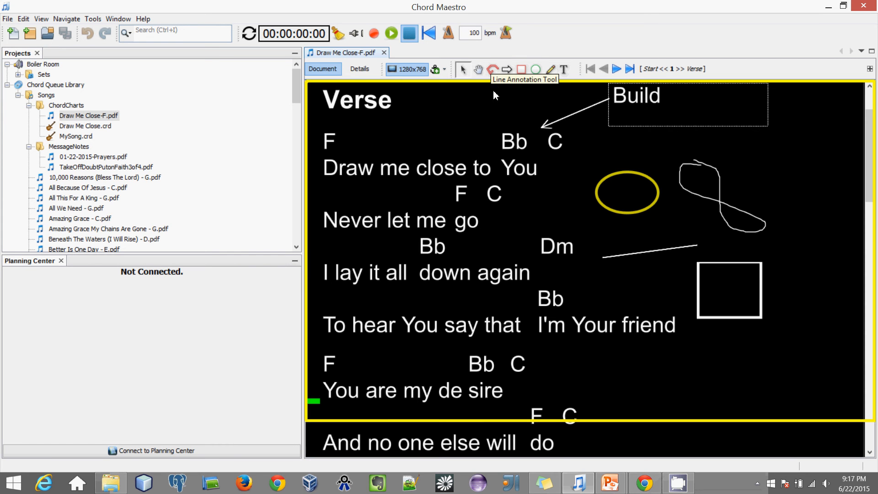
click(359, 69)
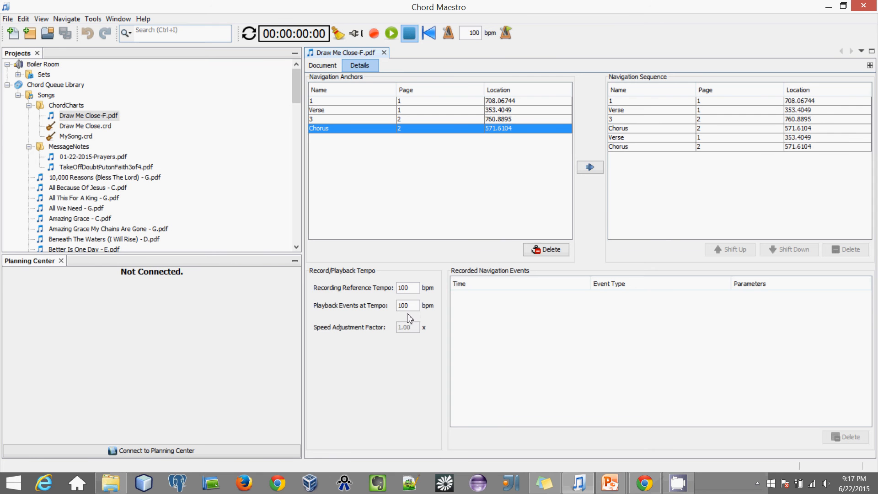
Step: Record navigation events paging from the first Verse through Chorus and repeat Verse to the final Chorus
click(320, 66)
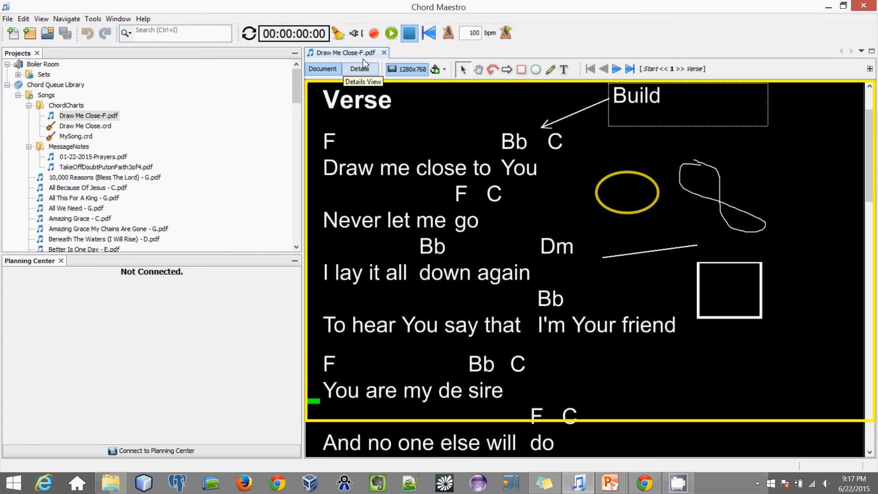
click(374, 35)
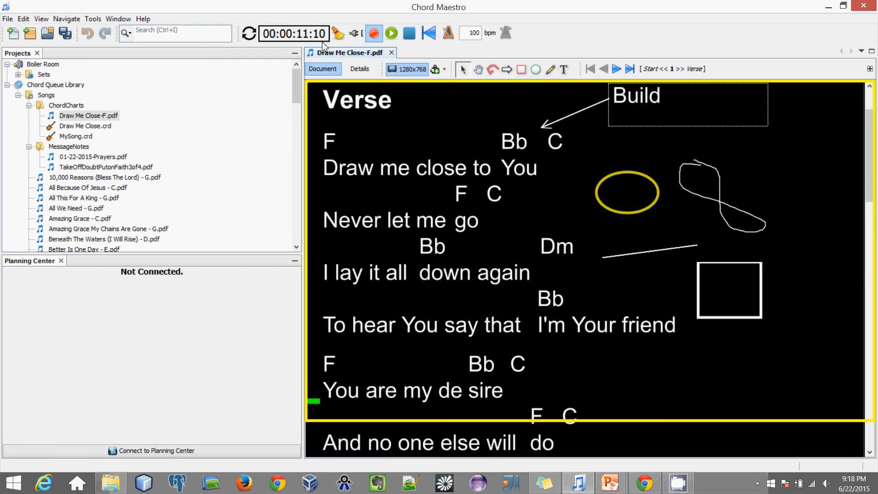
key(Page_Down)
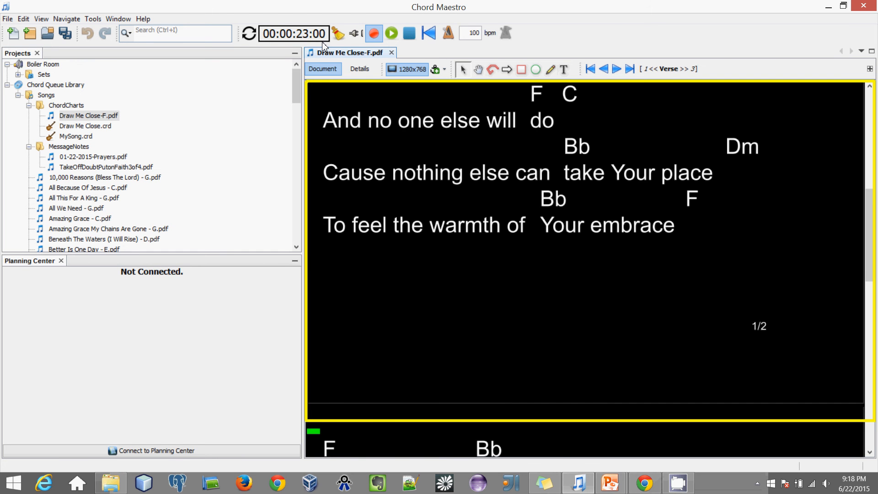
key(Page_Down)
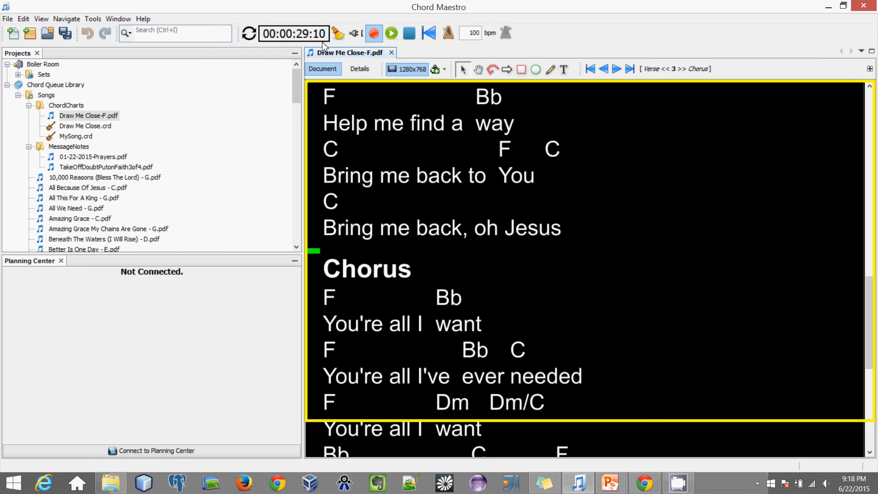
key(Page_Down)
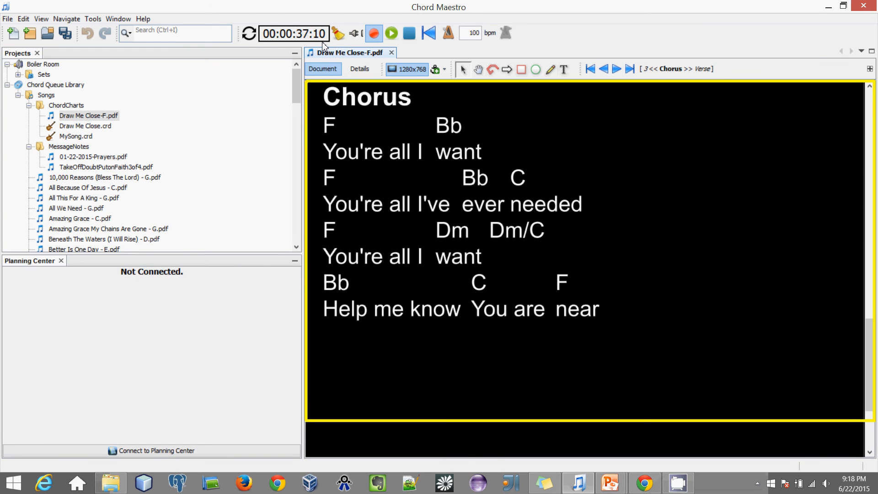
key(Right)
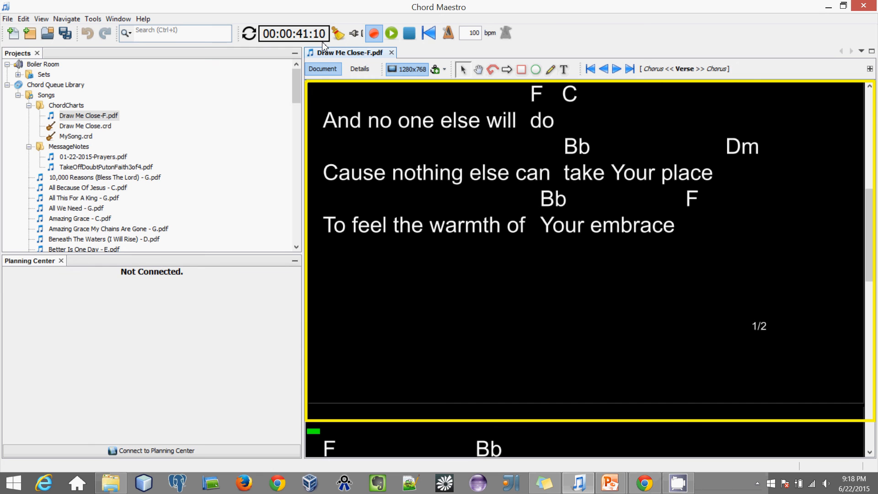
key(Page_Down)
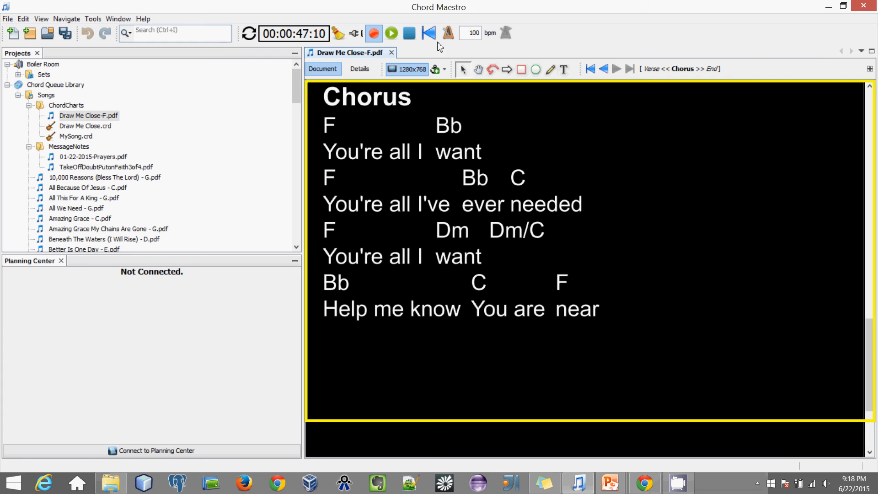
click(405, 34)
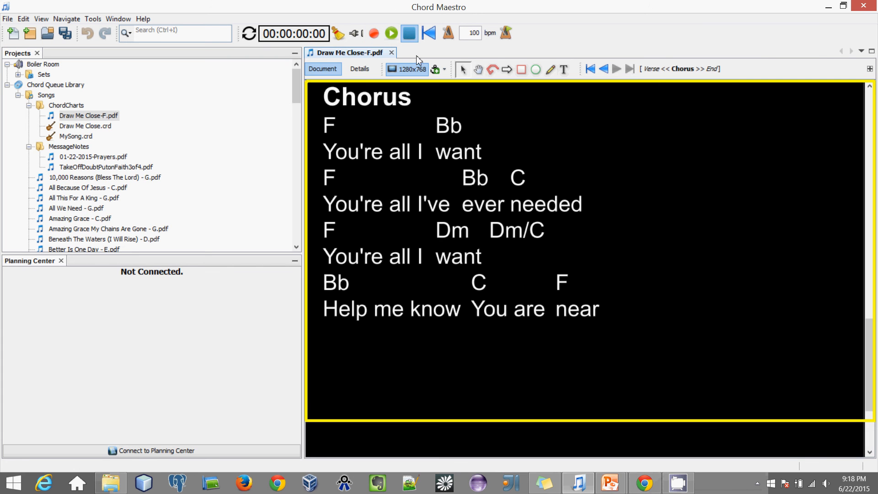
click(591, 68)
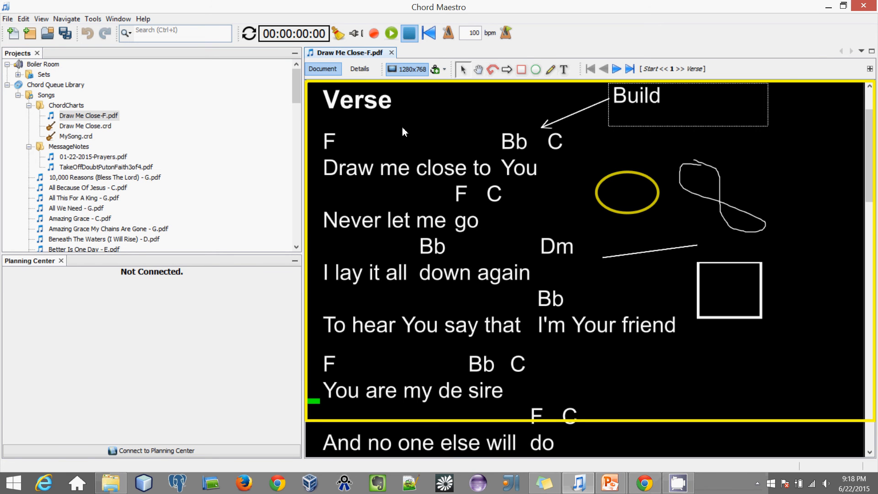
key(space)
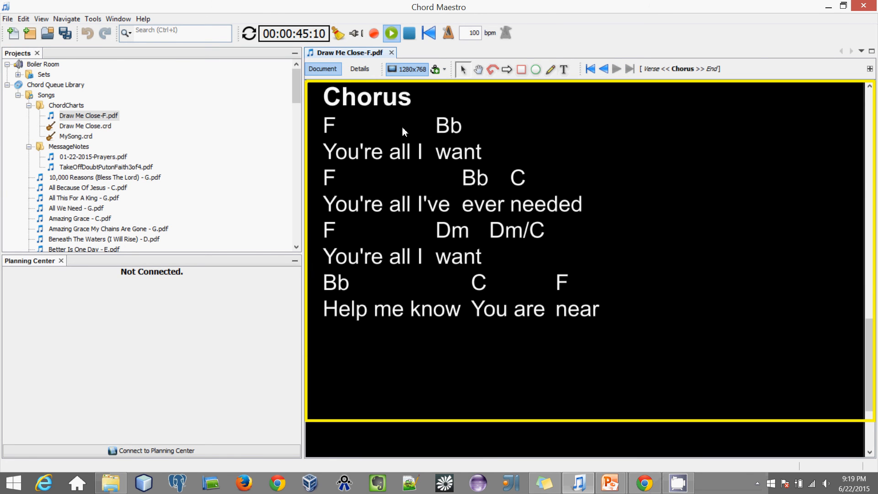
click(409, 33)
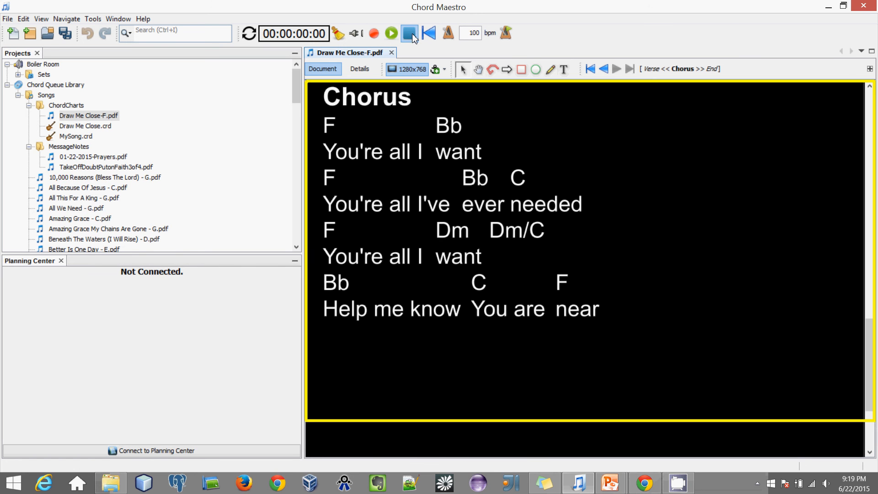
Step: Step through the recorded navigation events in Details, from the first to 00:00:42:19
click(361, 70)
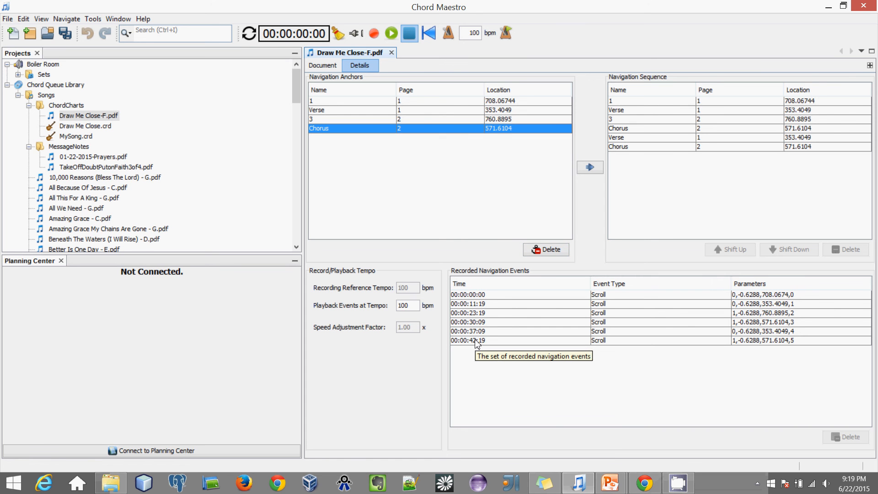
click(475, 295)
click(474, 304)
click(474, 313)
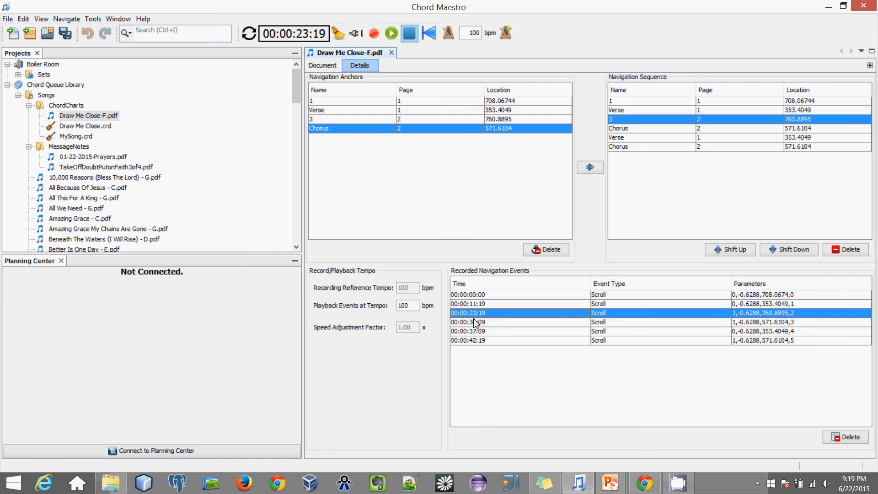
click(475, 323)
click(474, 332)
click(475, 340)
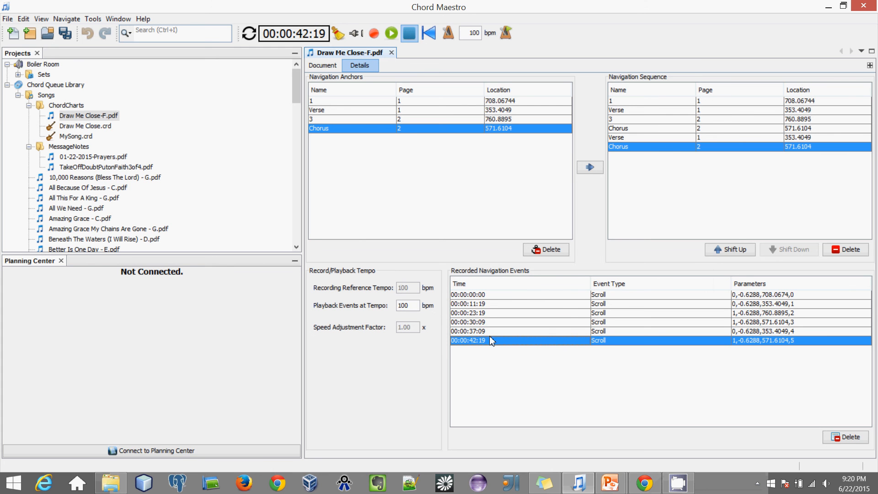
Step: Return to the 00:00:00:00 event, go back to the chord chart and save it
click(476, 295)
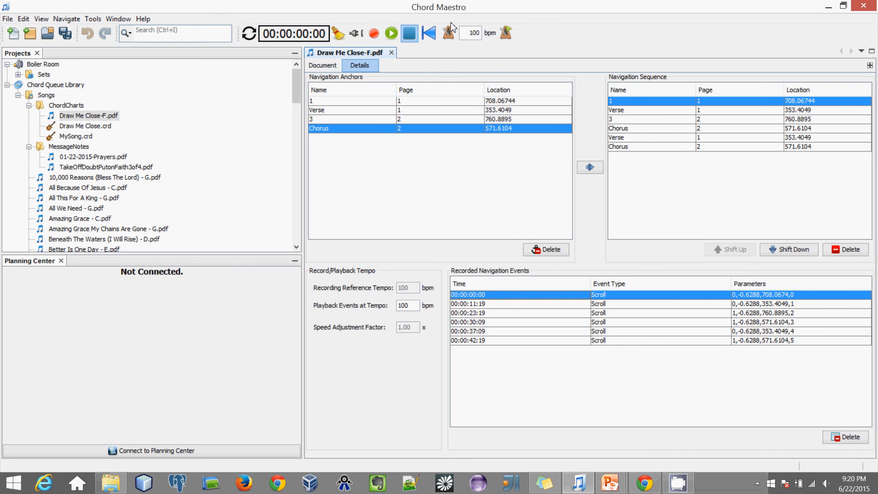
click(323, 66)
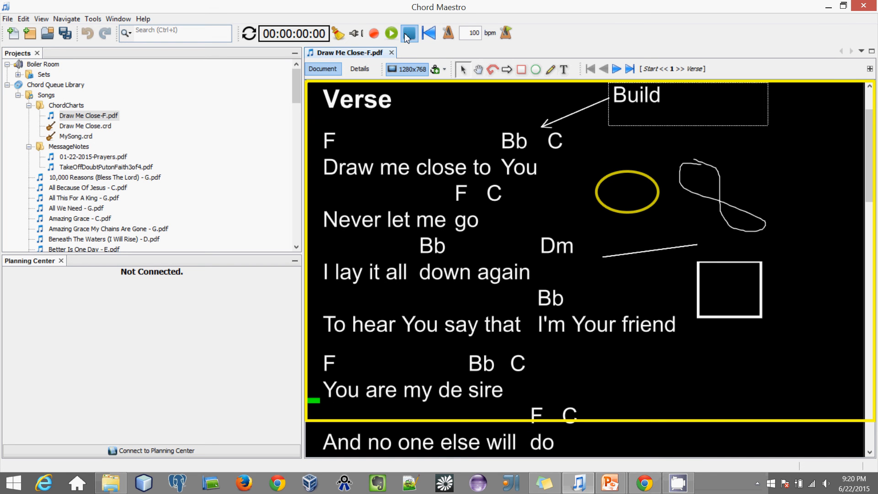
click(68, 35)
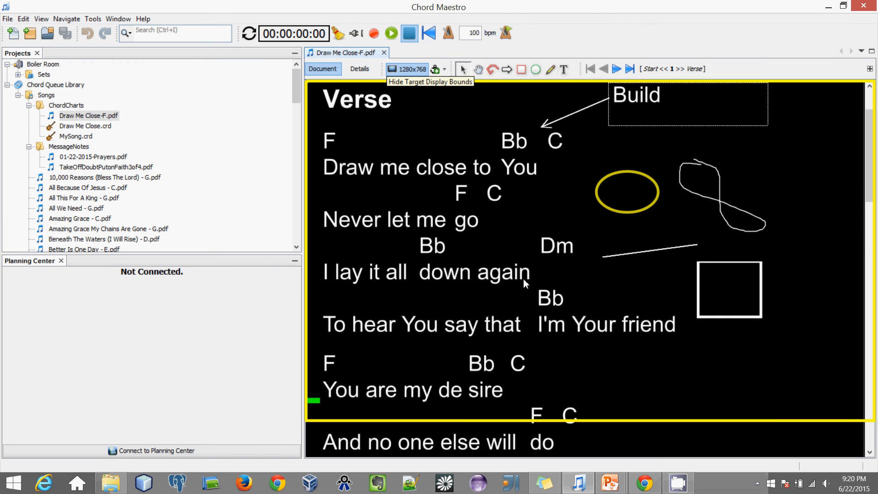
Step: Close Draw Me Close-F.pdf and expand the Boiler Room Sets folder
click(384, 53)
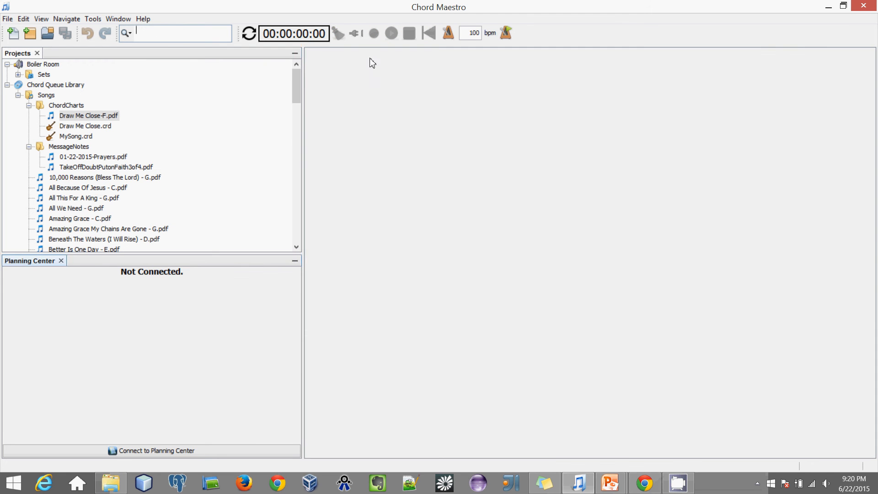
click(296, 93)
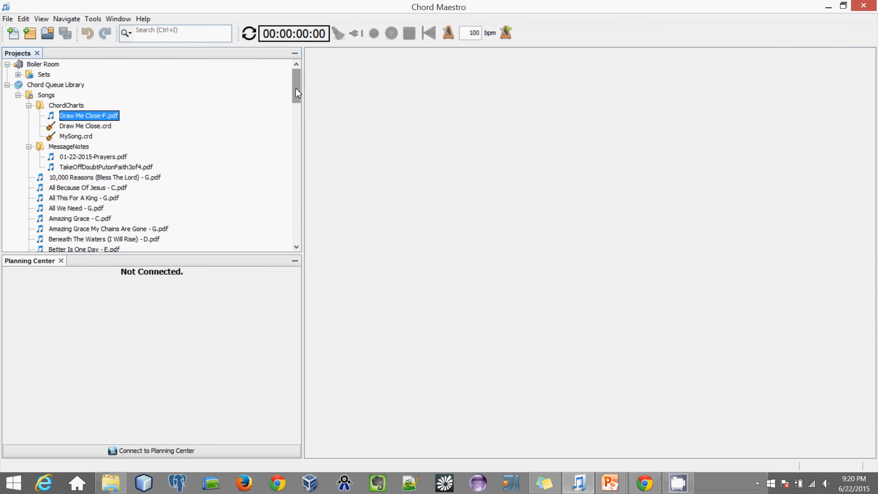
click(19, 74)
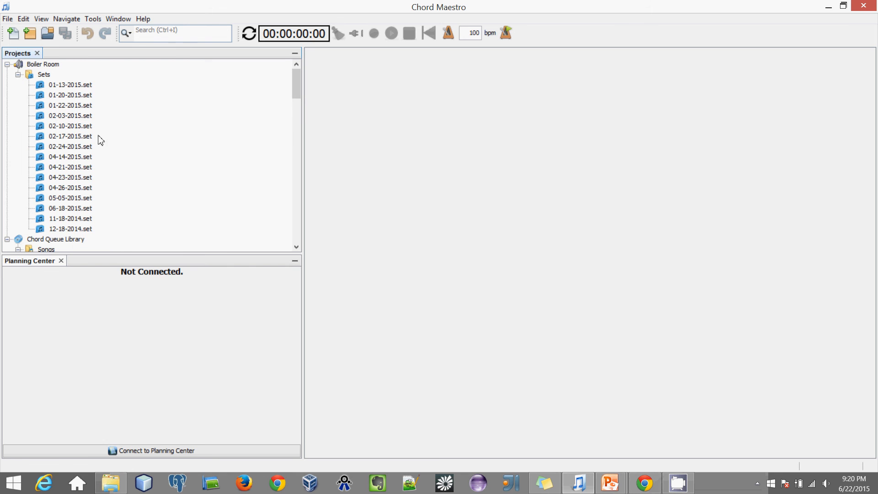
click(42, 79)
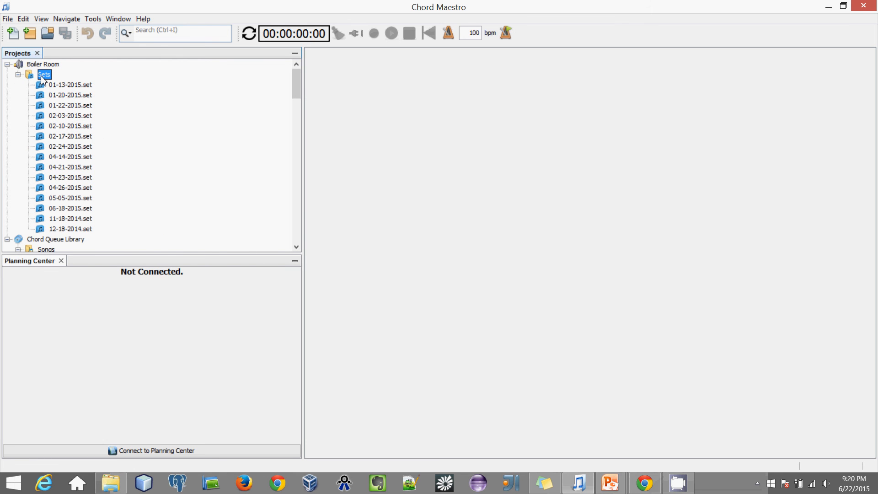
Step: Look at the Set List and Chord Queue Library new-project types, then cancel
click(7, 19)
click(16, 33)
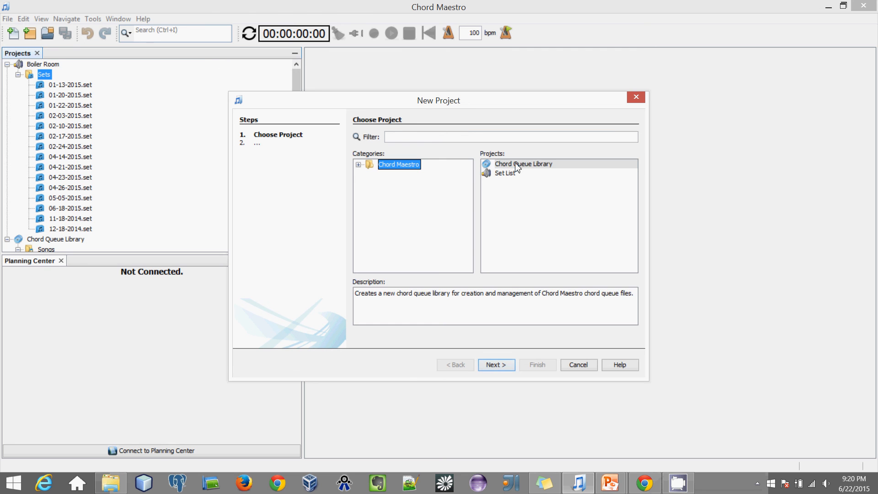
click(511, 173)
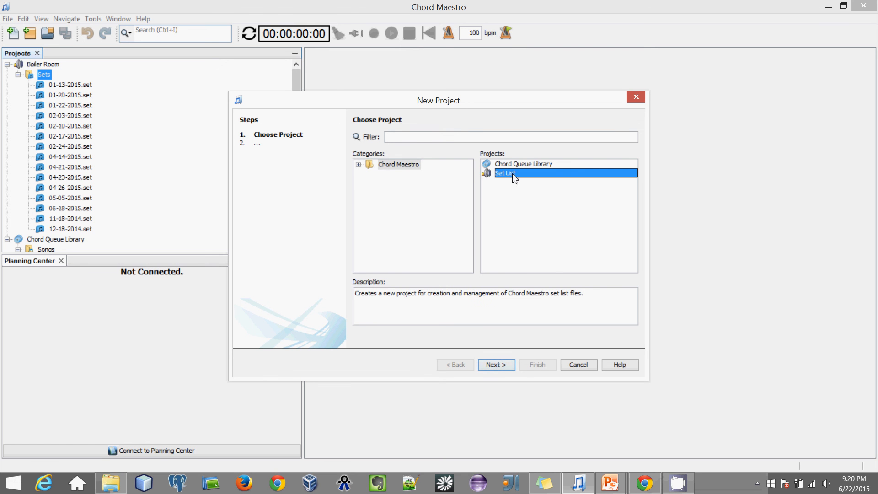
click(504, 164)
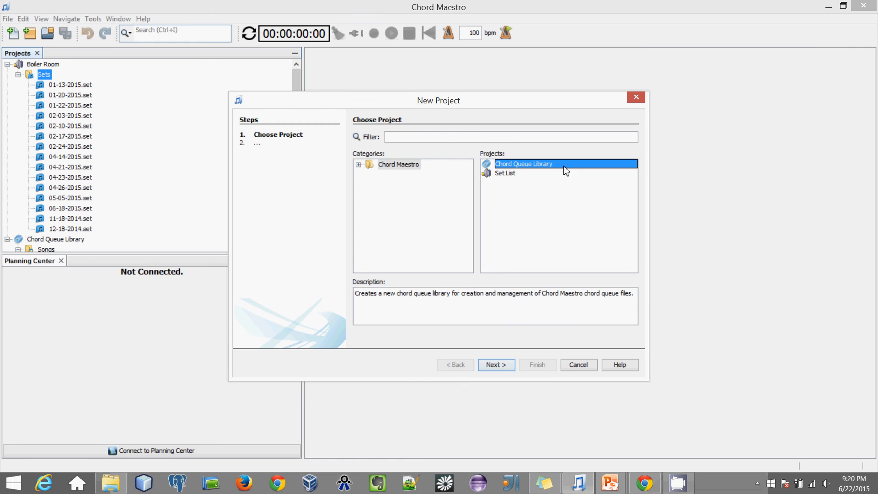
click(582, 365)
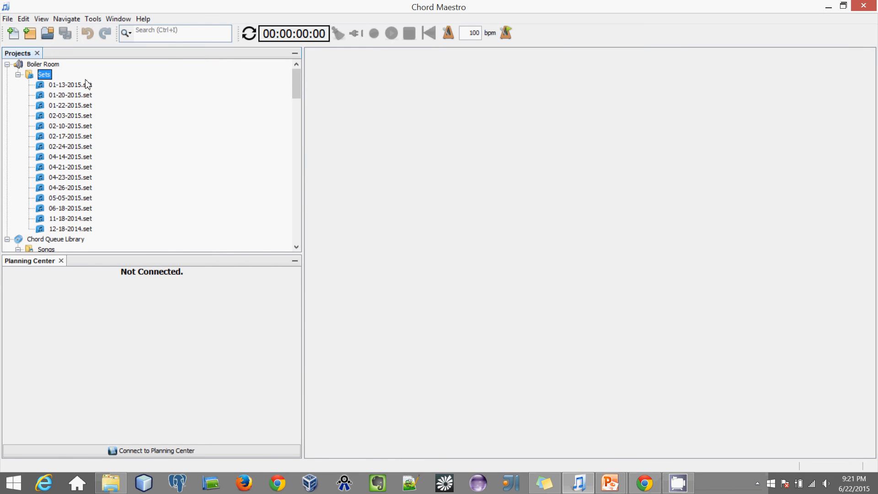
Step: Browse the Samples category in the New Project dialog and cancel again
click(7, 18)
click(28, 31)
click(383, 176)
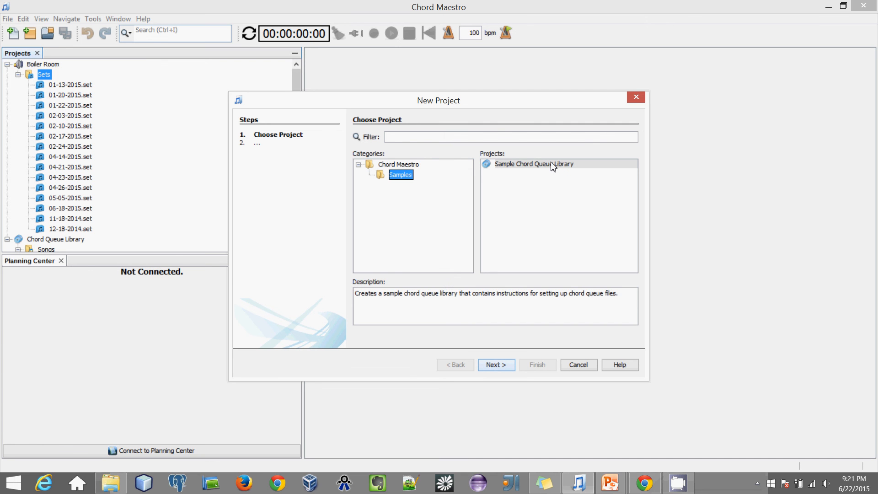
click(586, 366)
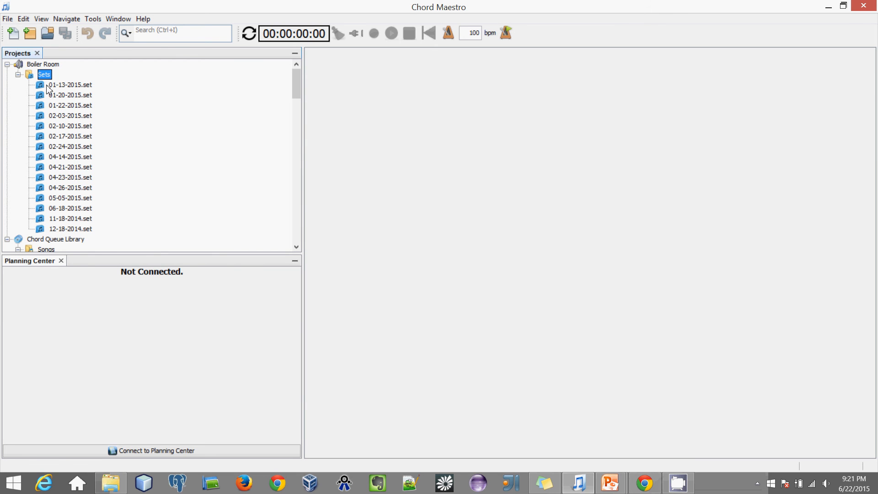
Step: Create a new set list in the Sets folder named TestList
right_click(44, 75)
mouse_move(58, 83)
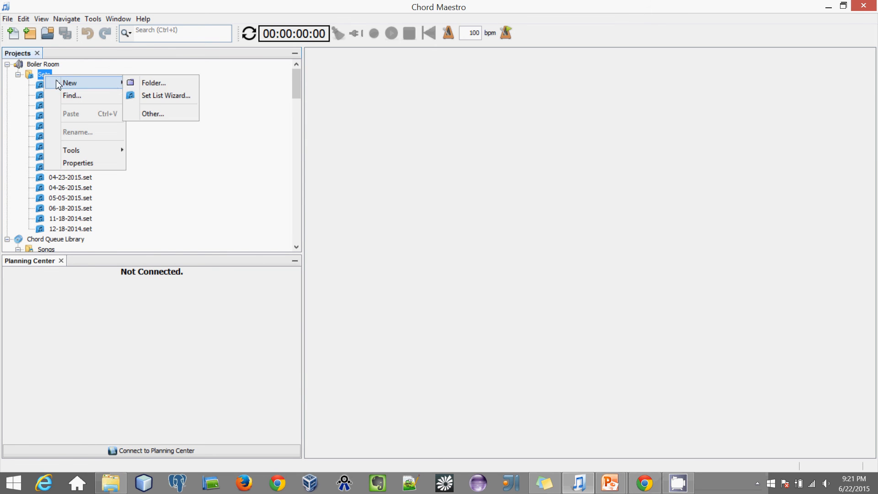
click(165, 95)
click(479, 138)
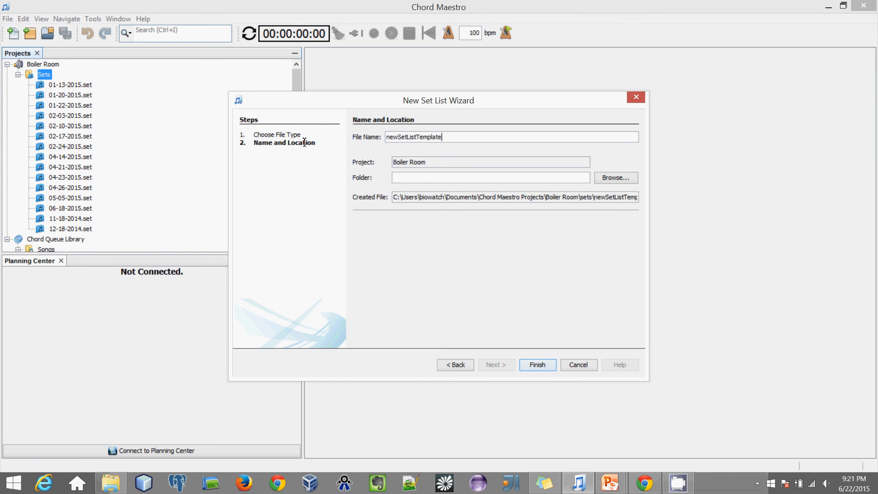
double_click(435, 137)
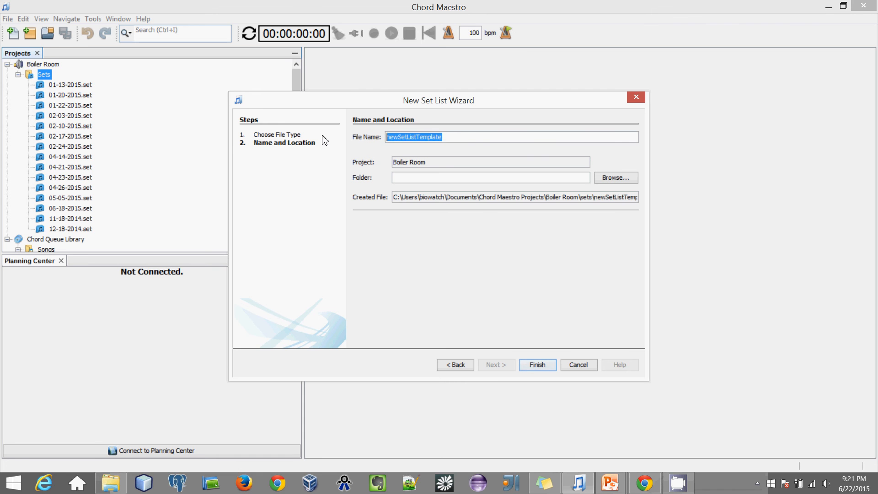
text(TestList)
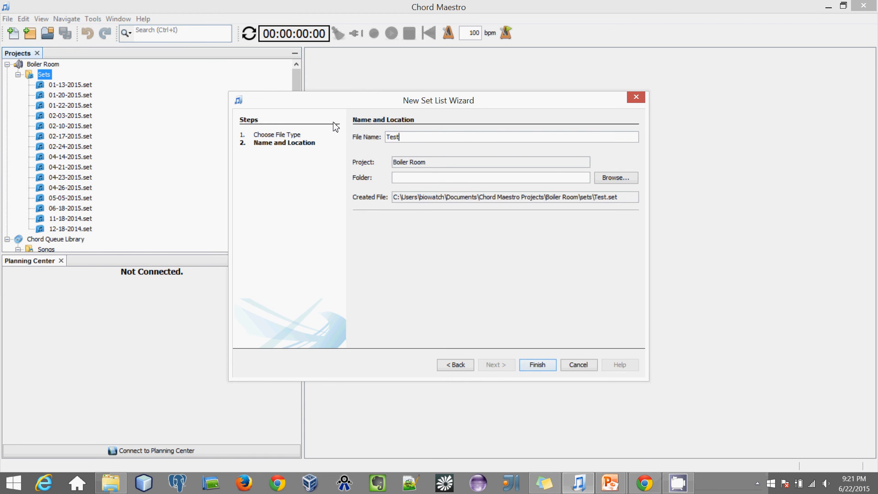
click(538, 364)
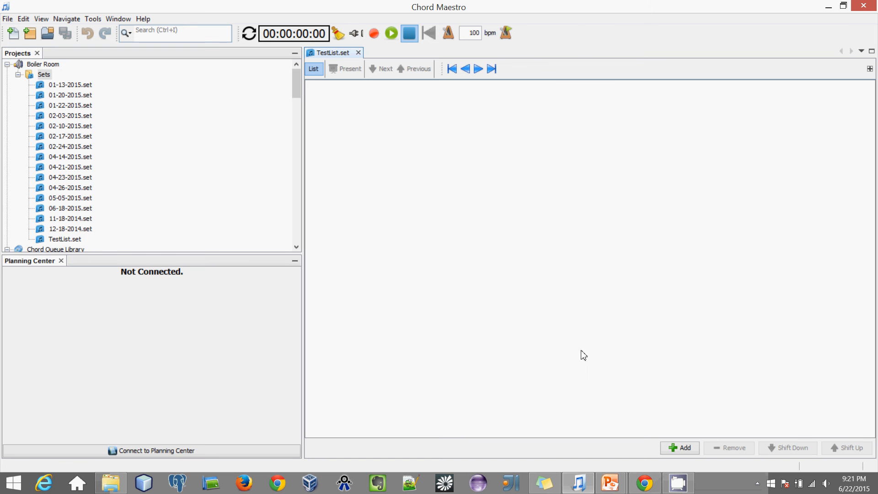
Step: Drag Draw Me Close-F, 10,000 Reasons and All Because Of Jesus into the set, with All Because Of Jesus first
drag(296, 85, 296, 115)
drag(91, 95, 387, 110)
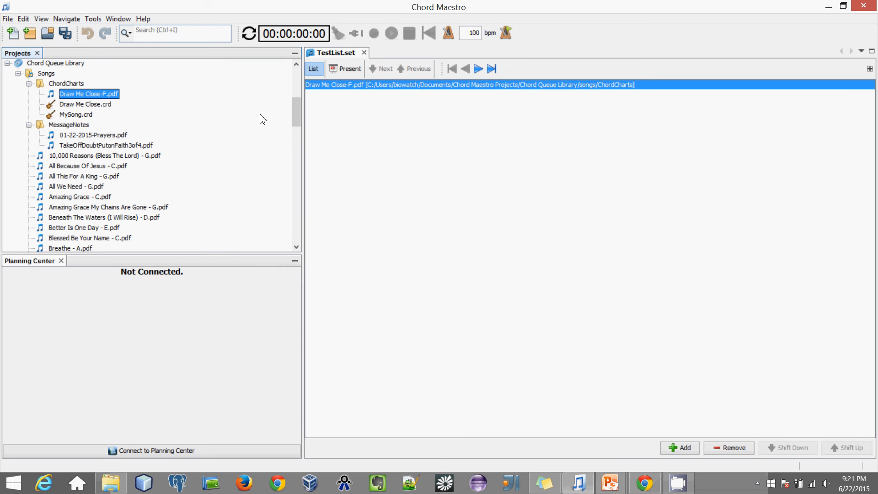
drag(103, 157, 462, 165)
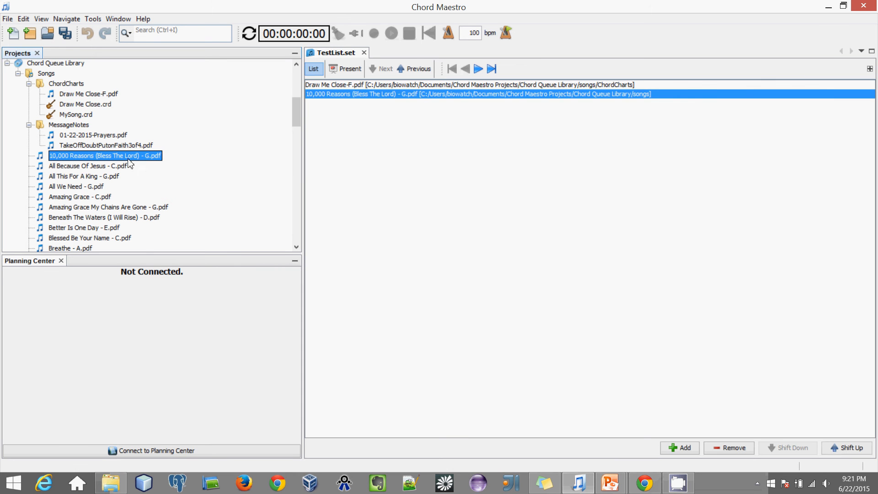
mouse_move(85, 169)
mouse_down()
mouse_move(354, 168)
mouse_move(374, 94)
mouse_move(386, 96)
mouse_move(385, 106)
mouse_move(378, 97)
mouse_up()
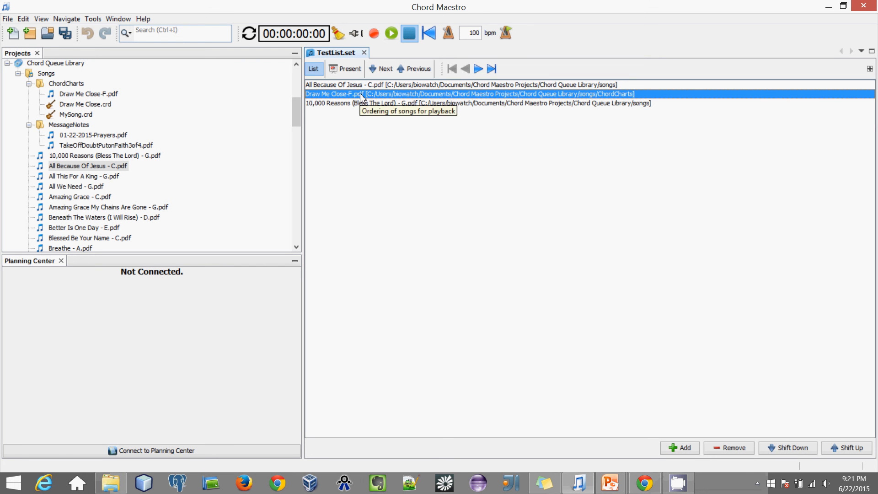
Step: Step through the set's songs with the arrow keys, ending on All Because Of Jesus
click(381, 85)
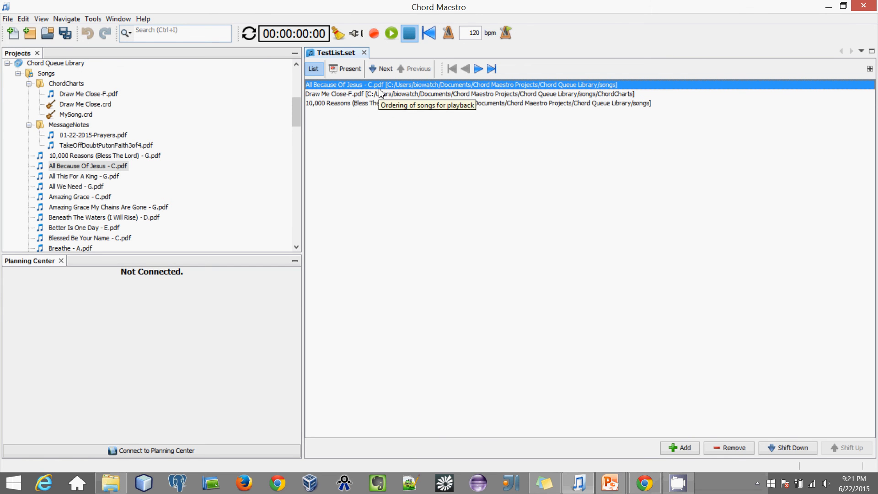
key(Down)
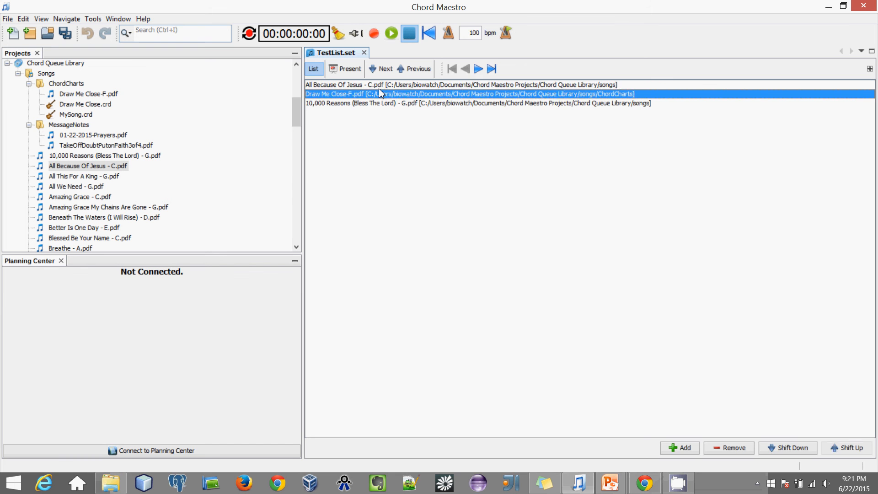
key(Down)
key(Up)
key(Up)
key(Down)
key(Down)
key(Up)
key(Up)
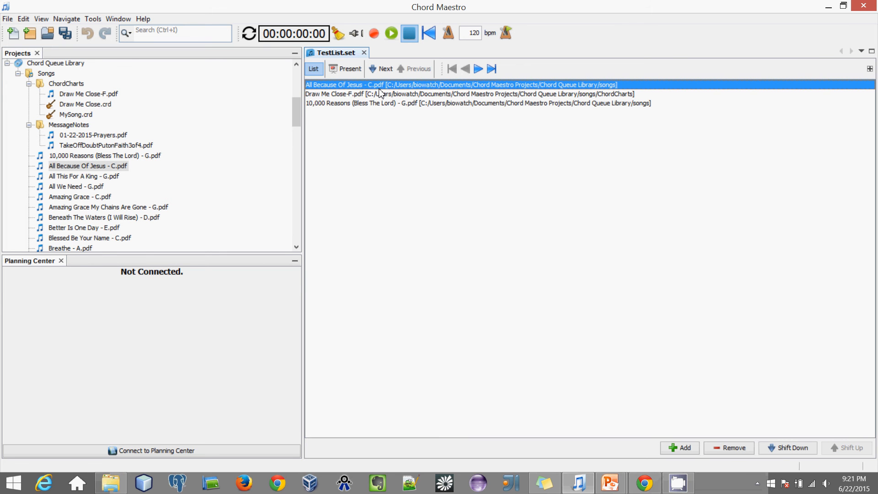
Step: Present All Because Of Jesus full screen, page down to the chorus, then exit with Escape
click(344, 73)
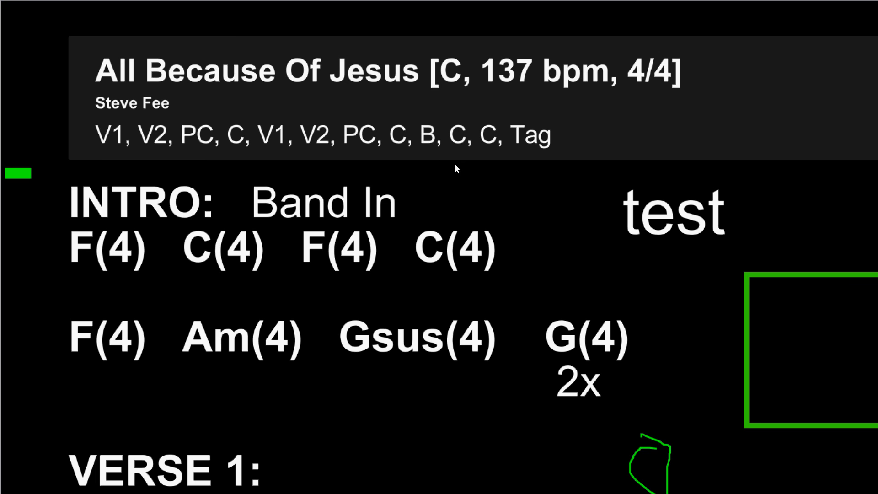
scroll(450, 121, down, 3)
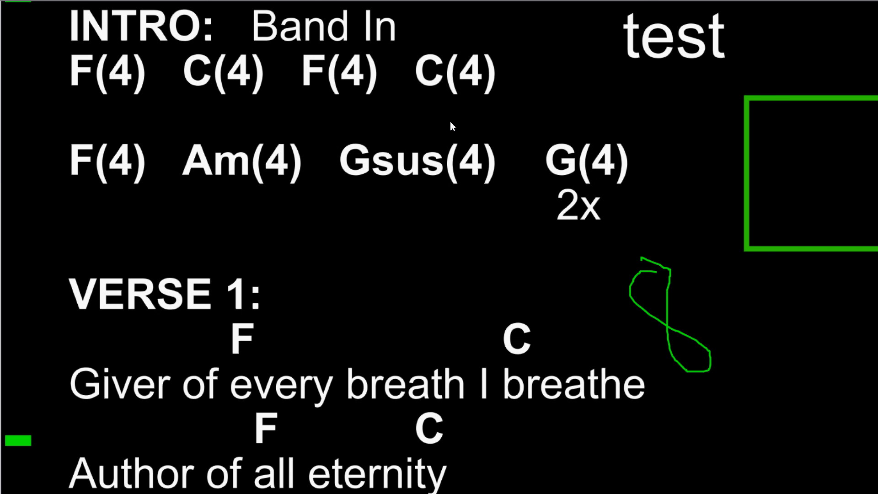
key(Page_Down)
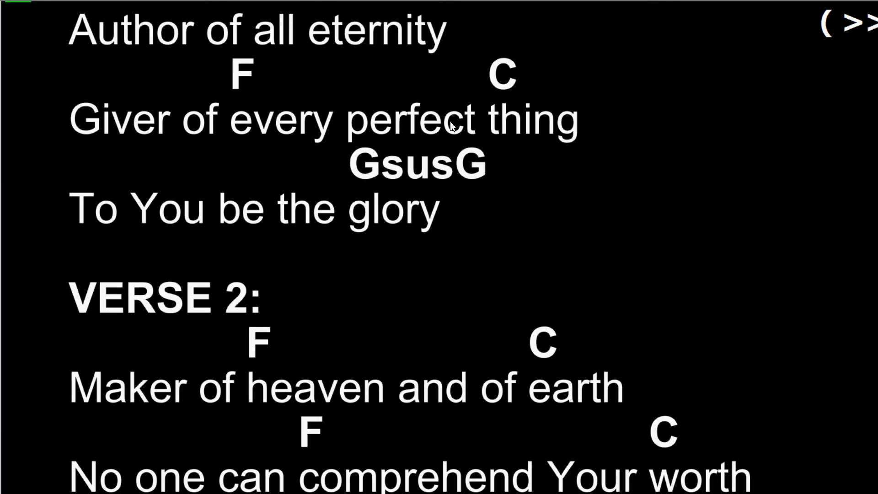
key(Page_Up)
key(Page_Down)
key(Page_Down)
scroll(450, 122, down, 3)
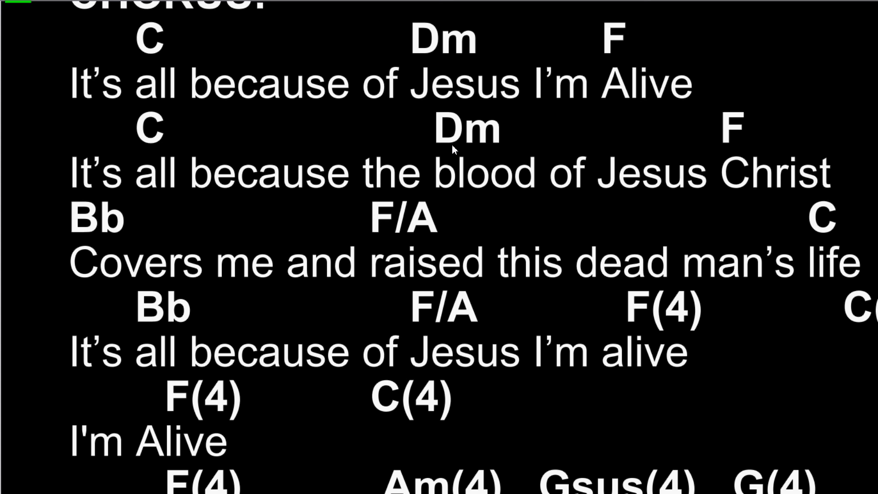
key(Escape)
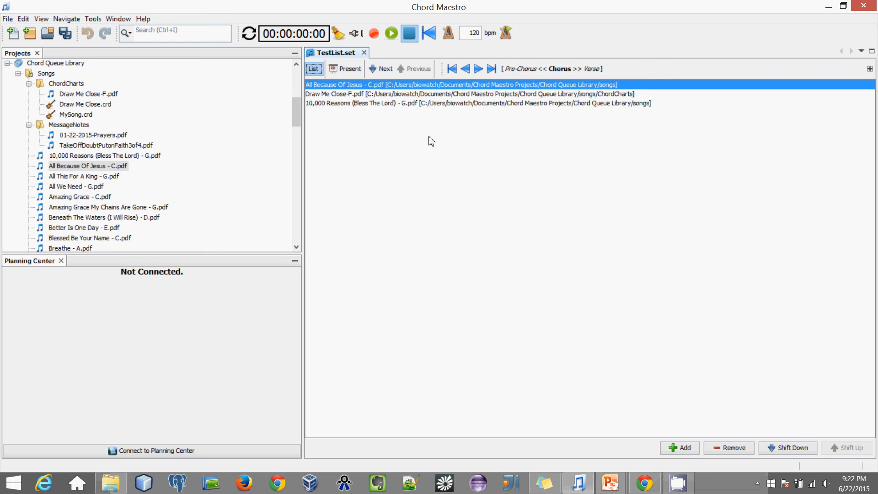
Step: Start and stop navigation playback, then move down to Draw Me Close-F.pdf in the set
click(392, 34)
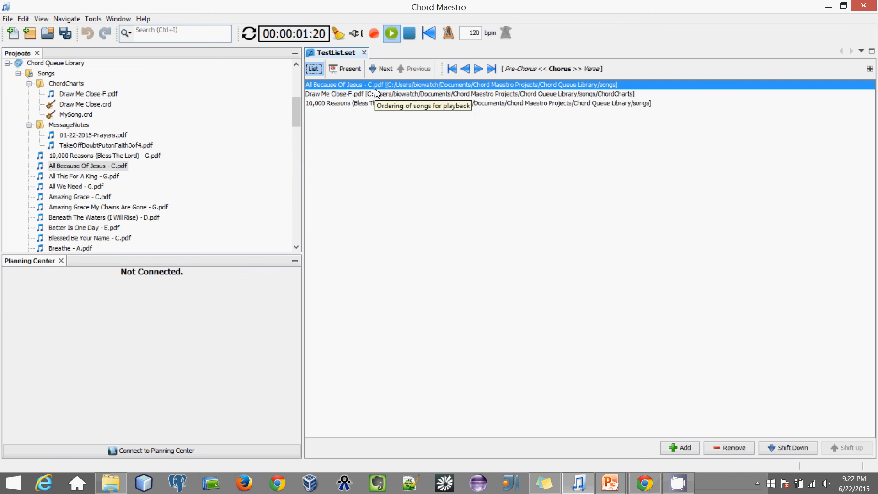
click(410, 36)
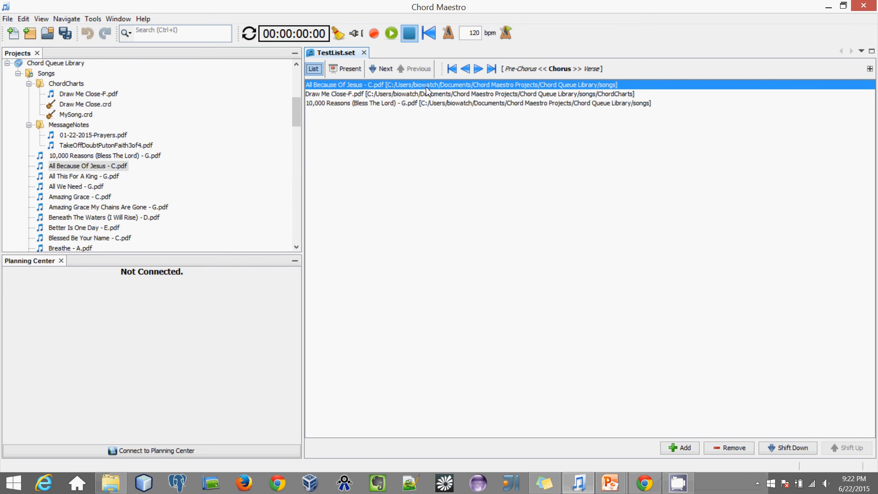
key(Down)
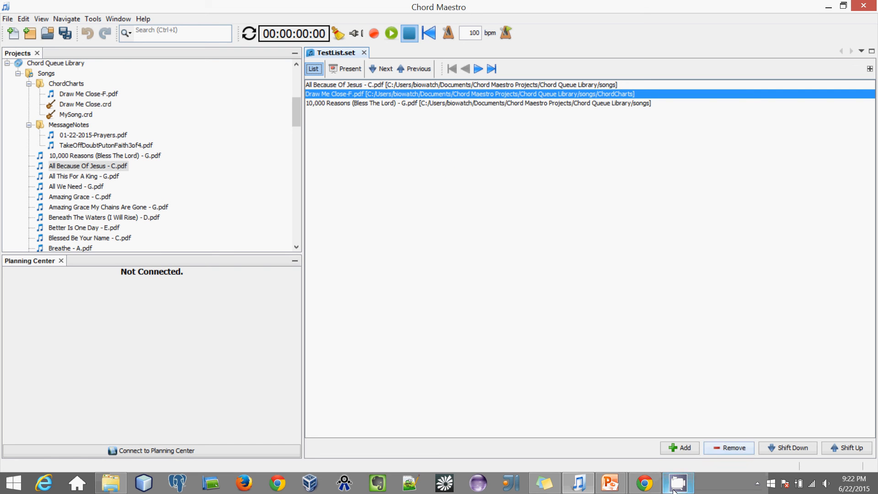
mouse_move(673, 491)
Step: Play and stop Draw Me Close, replay with 'Ignore recorded navigation events' on, then stop
click(391, 33)
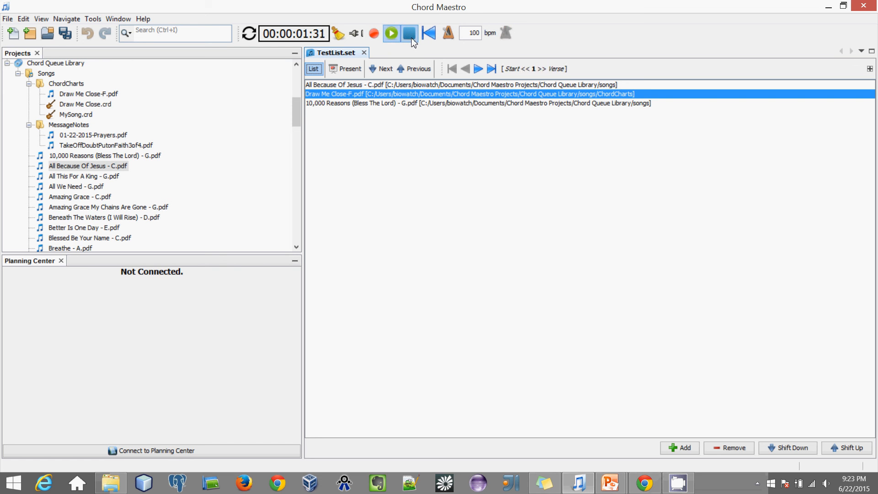
click(410, 37)
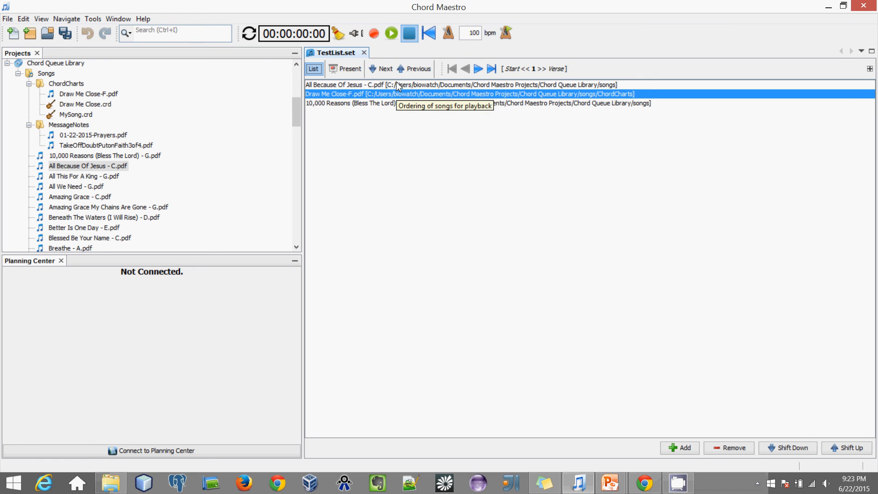
click(391, 34)
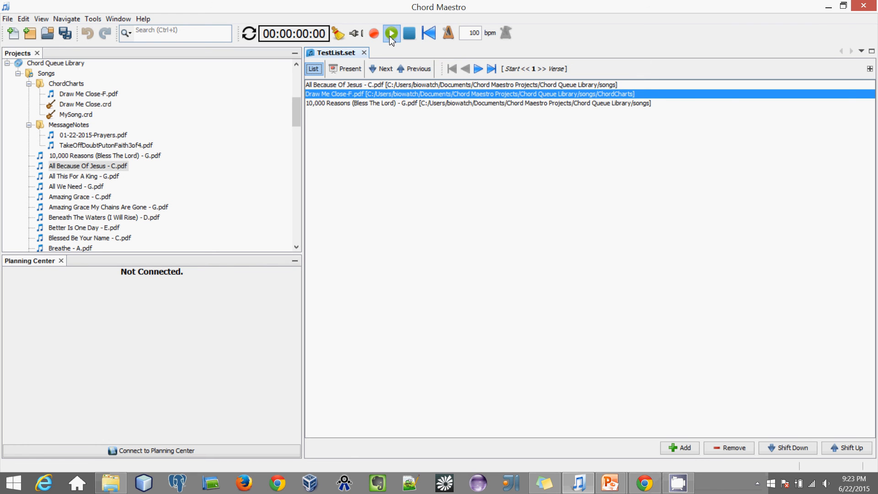
click(356, 34)
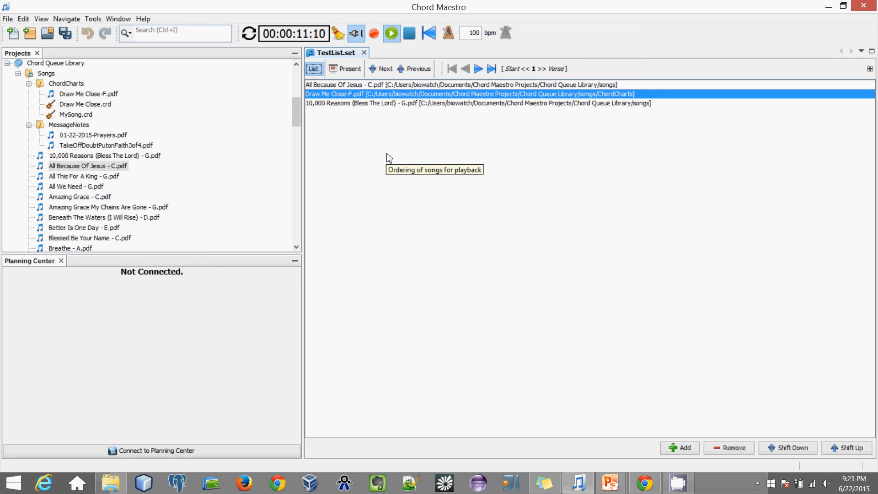
click(410, 41)
click(354, 44)
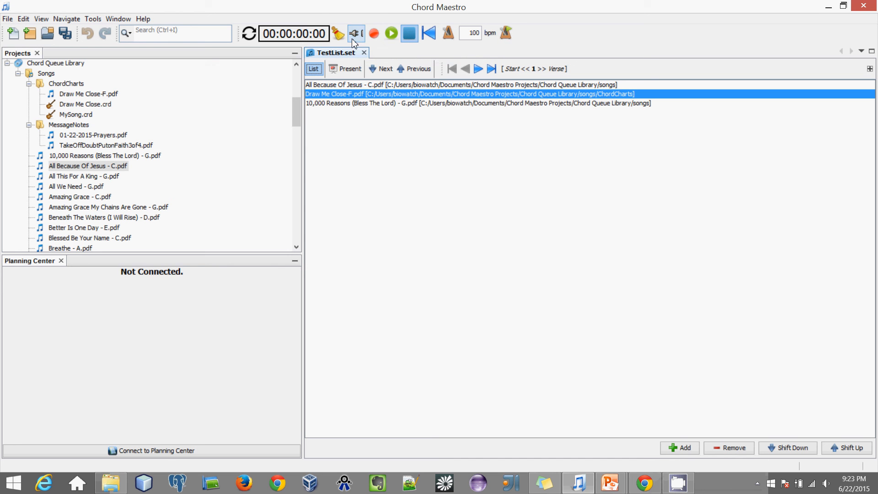
Step: In Tools > Options, browse the MIDI Configuration action list, keeping Clear Recorded Events
click(95, 18)
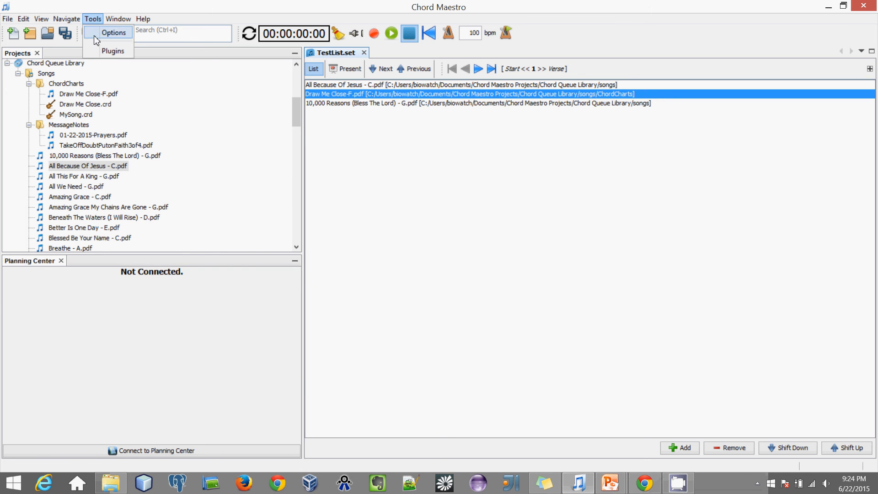
click(95, 35)
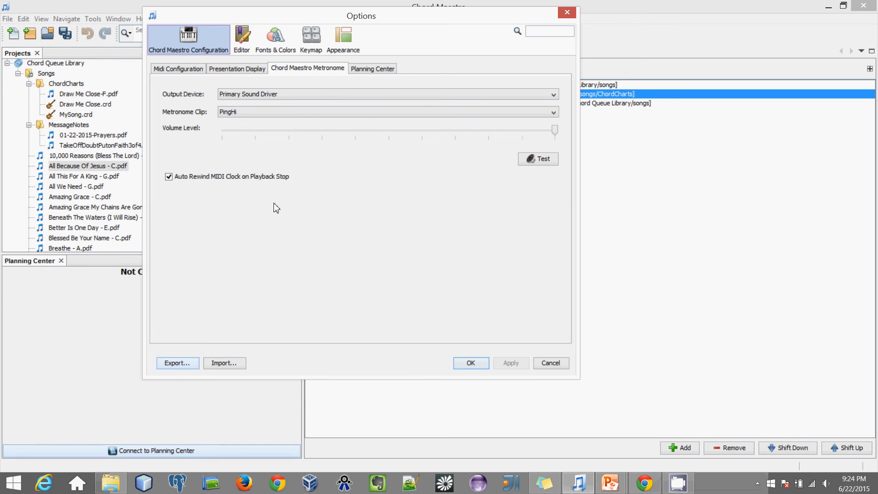
click(176, 73)
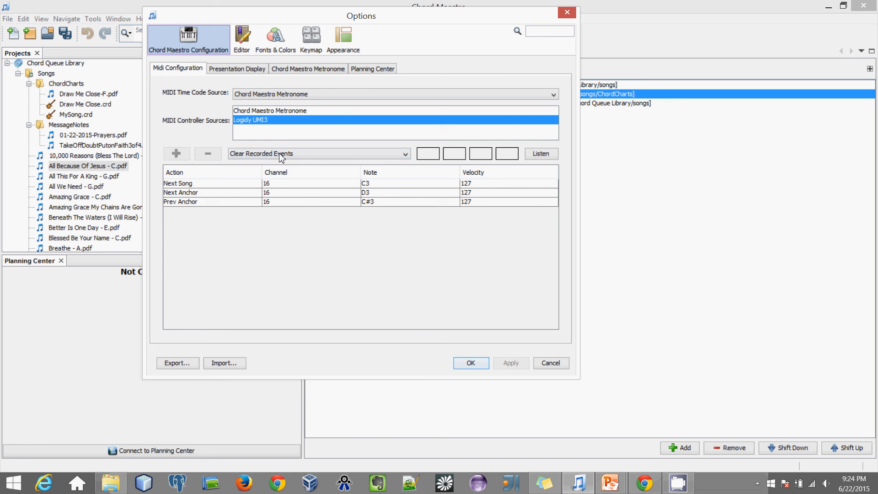
click(406, 156)
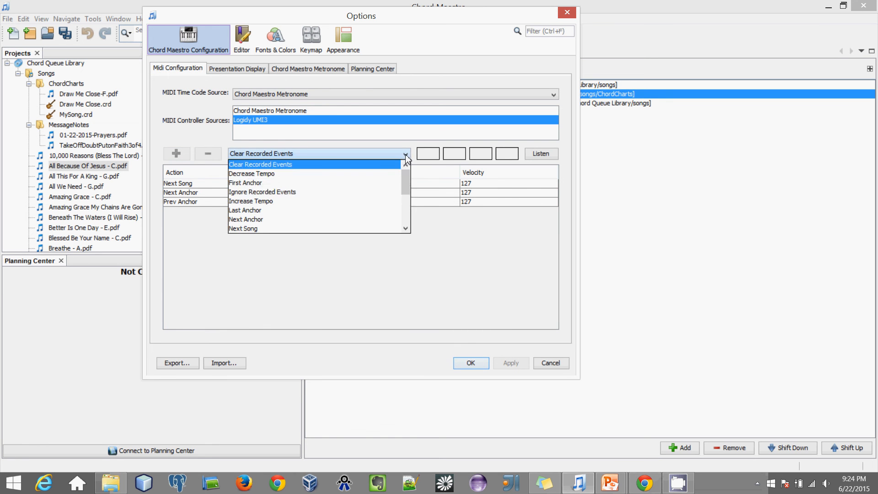
mouse_move(407, 188)
mouse_down()
mouse_move(405, 211)
mouse_move(414, 173)
mouse_up()
click(389, 134)
Step: Check Presentation Display settings for Display0 and target resolution, then close and reopen Options
click(223, 70)
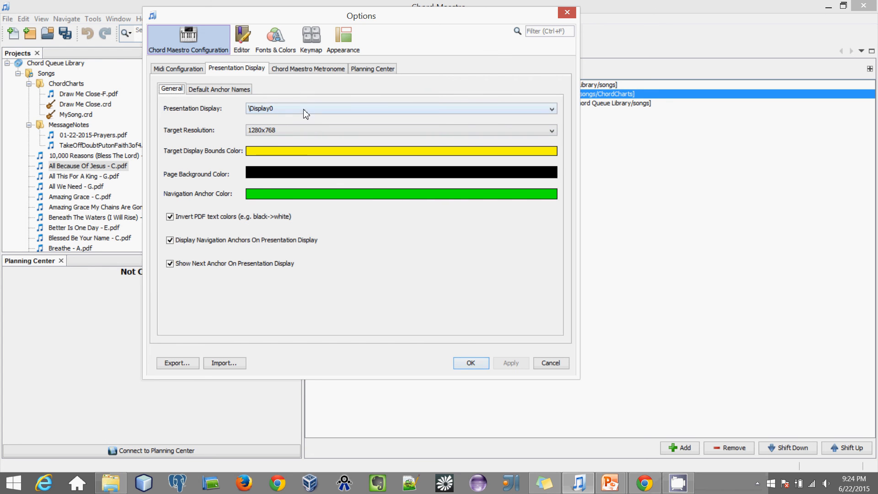
click(292, 108)
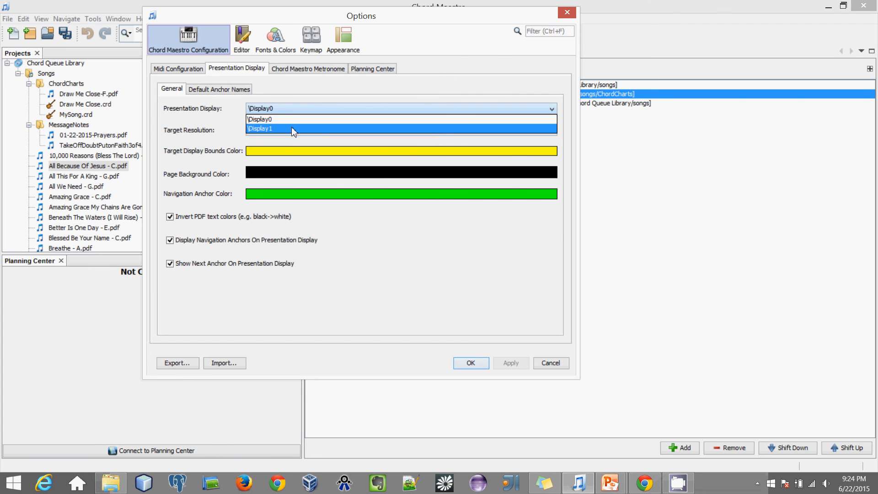
click(300, 96)
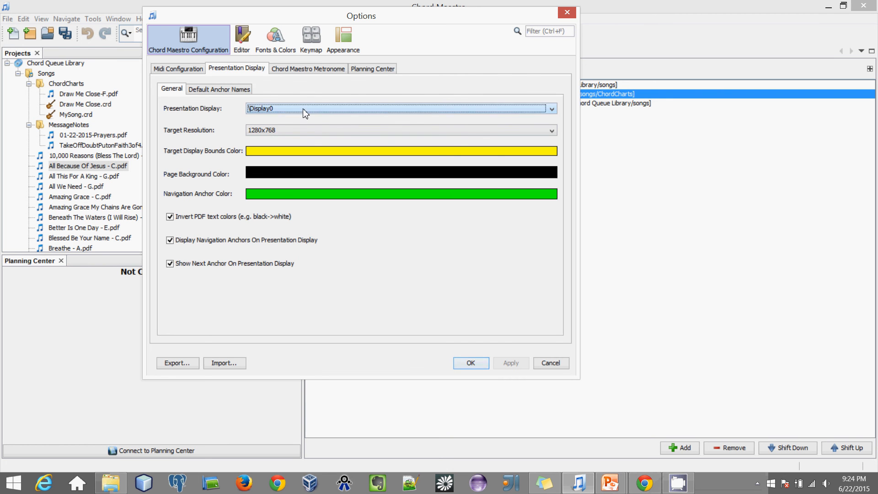
click(297, 131)
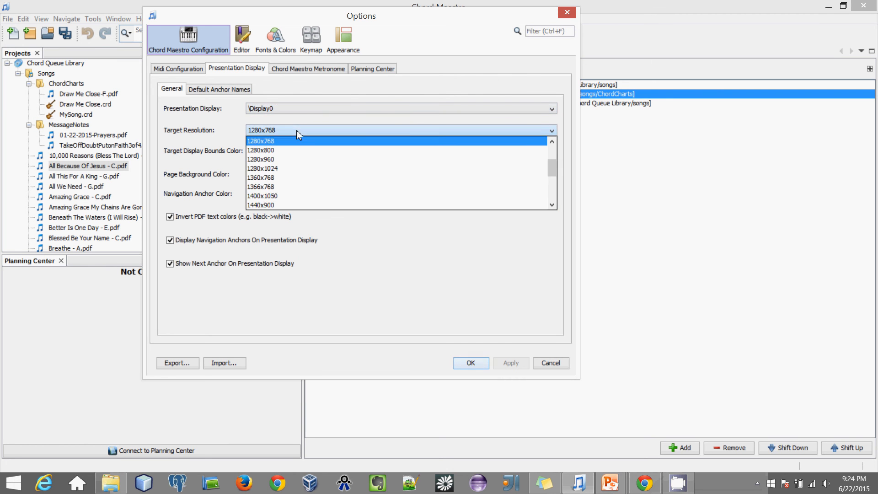
click(342, 164)
key(Return)
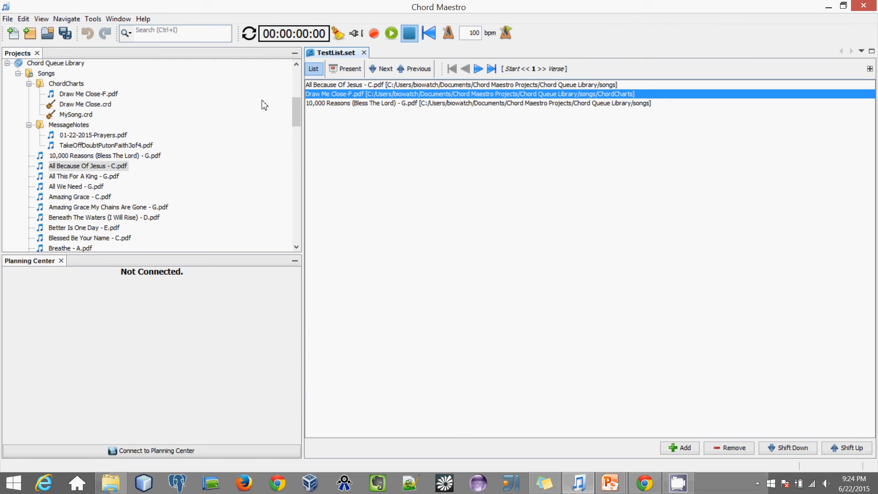
click(94, 19)
click(109, 31)
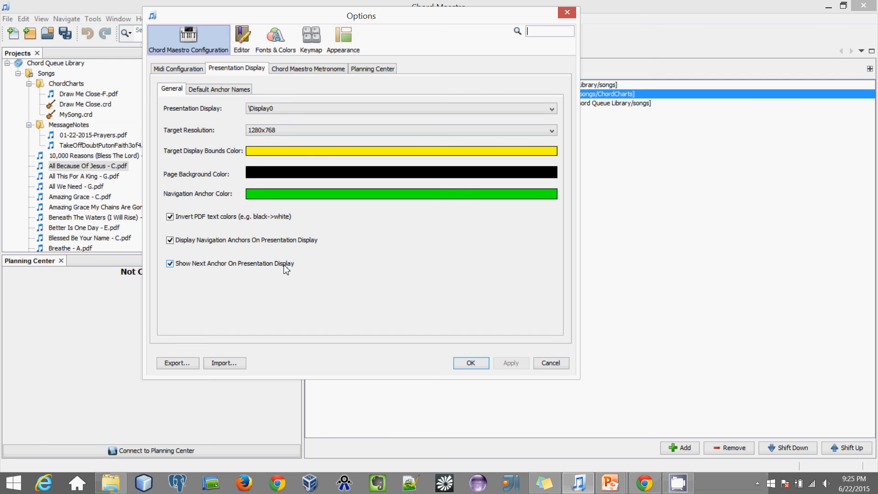
Step: Add 'Chorus 2' to the default anchor names, moved up to sit right after Chorus and before Bridge
click(201, 92)
drag(202, 137, 199, 171)
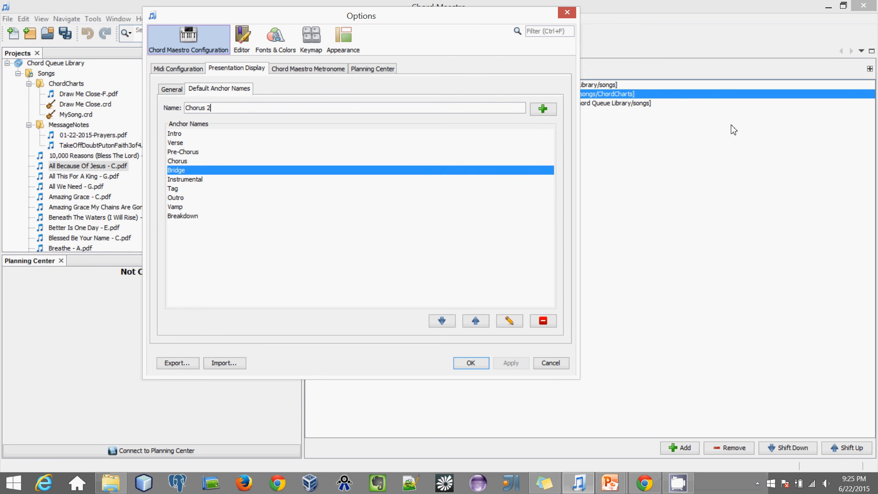
click(553, 113)
click(181, 225)
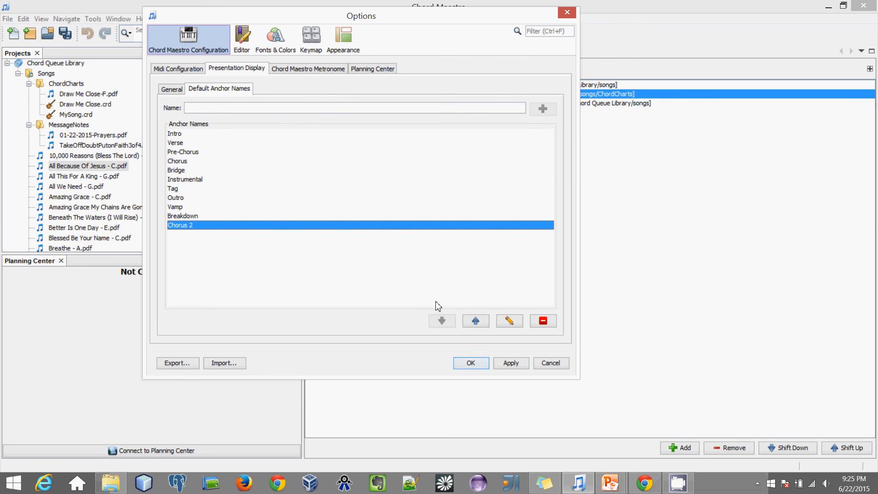
click(476, 320)
click(475, 320)
click(475, 321)
click(476, 321)
click(475, 321)
click(476, 321)
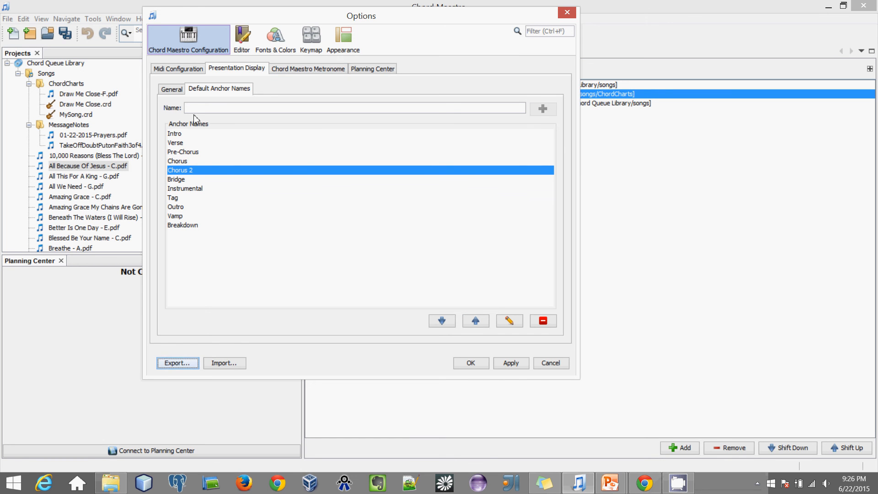
click(315, 70)
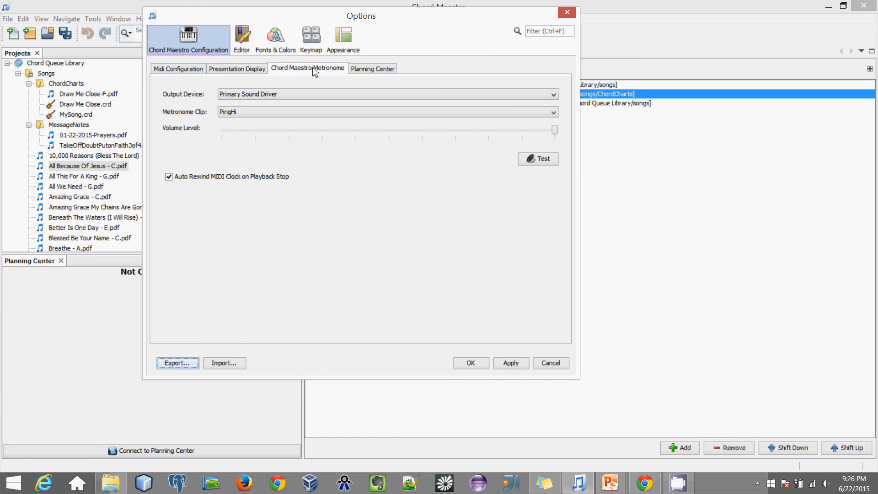
Step: Finish the account e-mail address in the Planning Center Email field and save the Options with OK
click(367, 70)
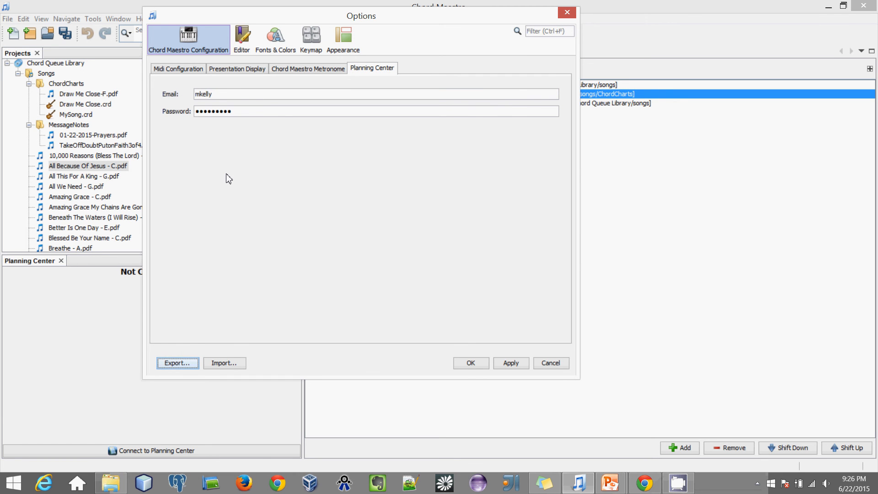
click(276, 96)
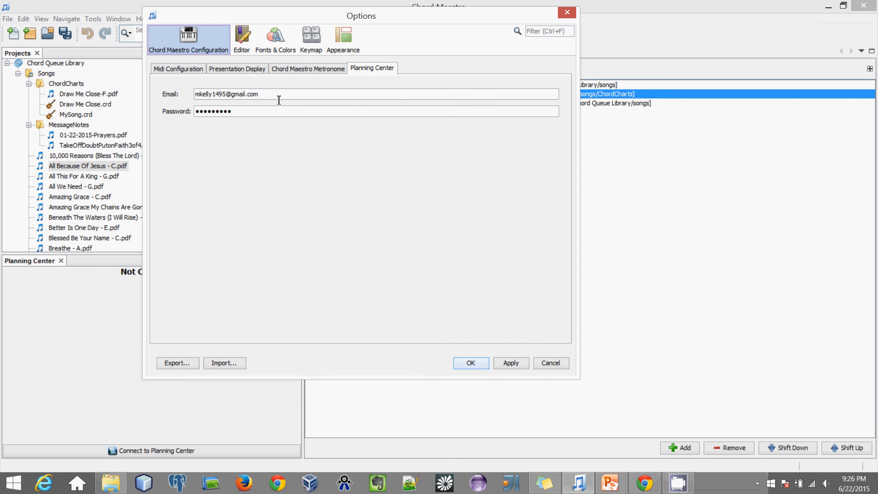
click(466, 364)
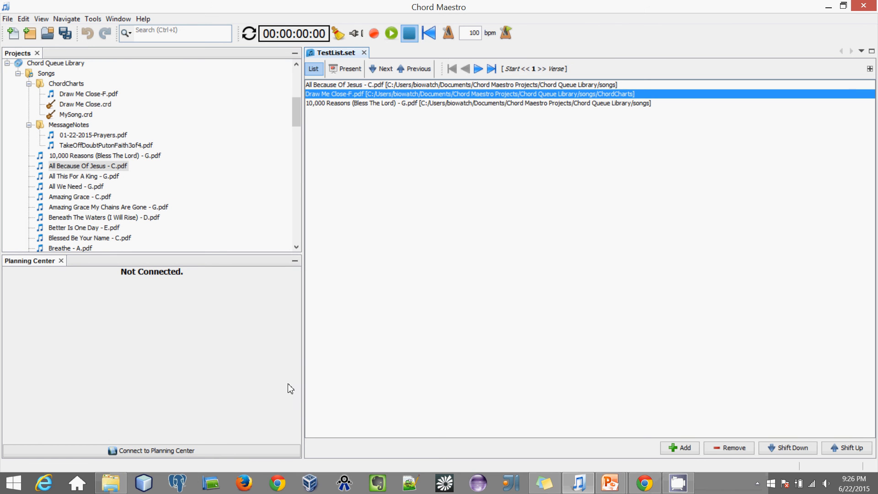
Step: Widen the set list area, connect to the Planning Center account, and maximize the main window
drag(305, 381, 234, 366)
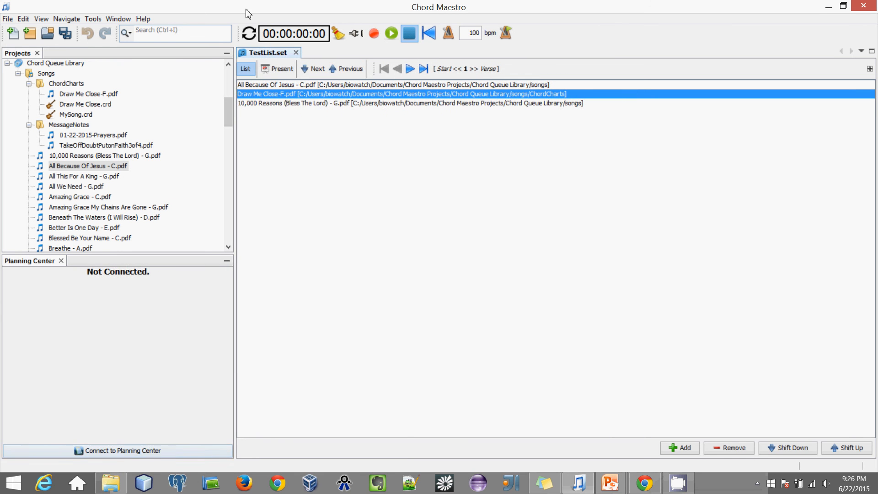
drag(126, 13, 123, 18)
click(121, 22)
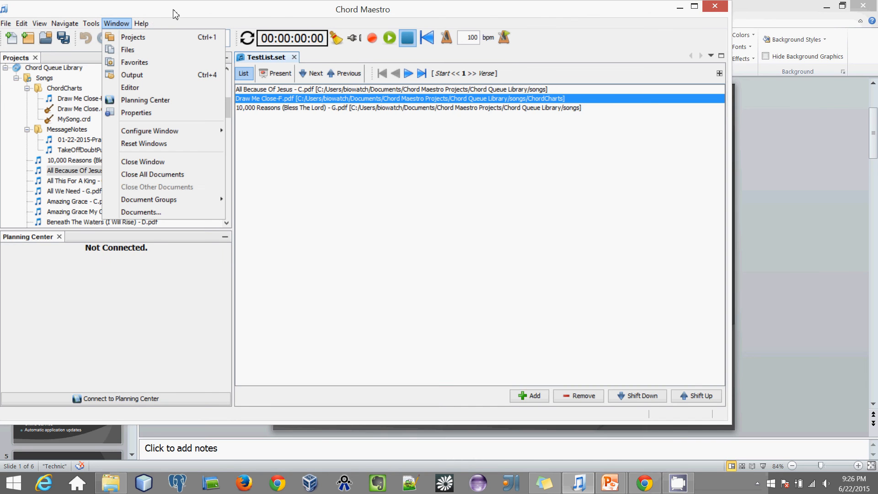
drag(174, 10, 225, 0)
click(119, 20)
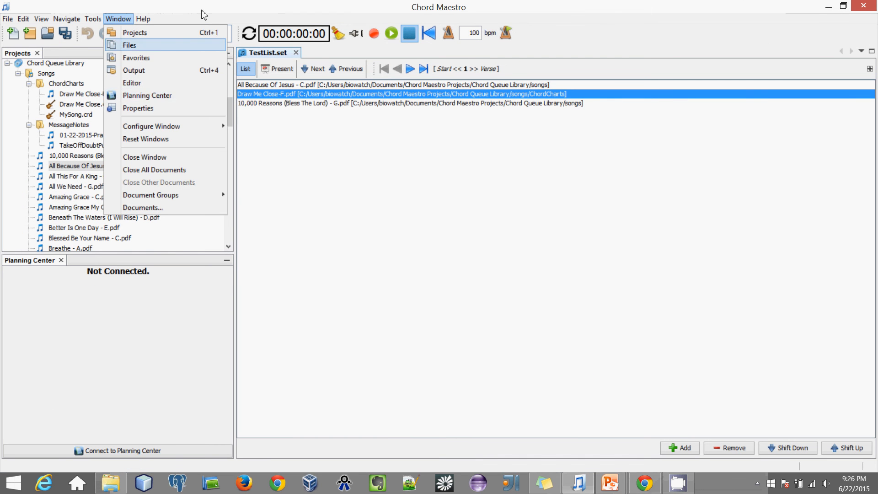
click(250, 2)
click(109, 456)
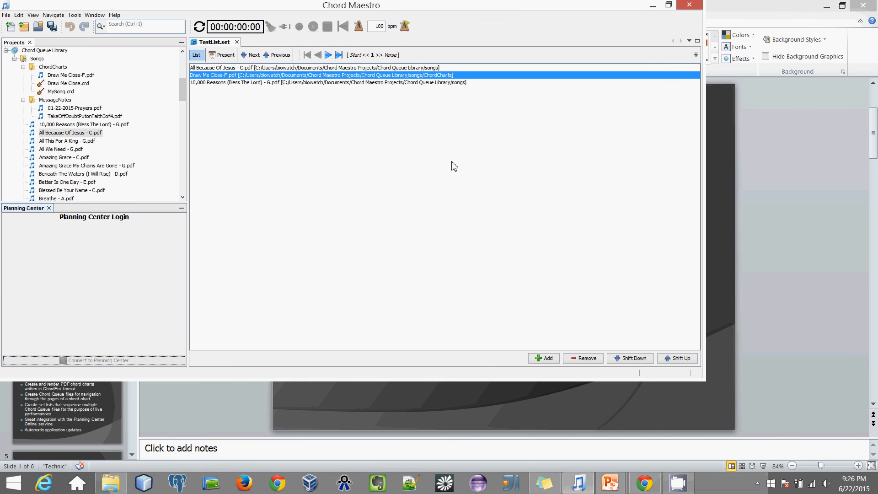
double_click(388, 5)
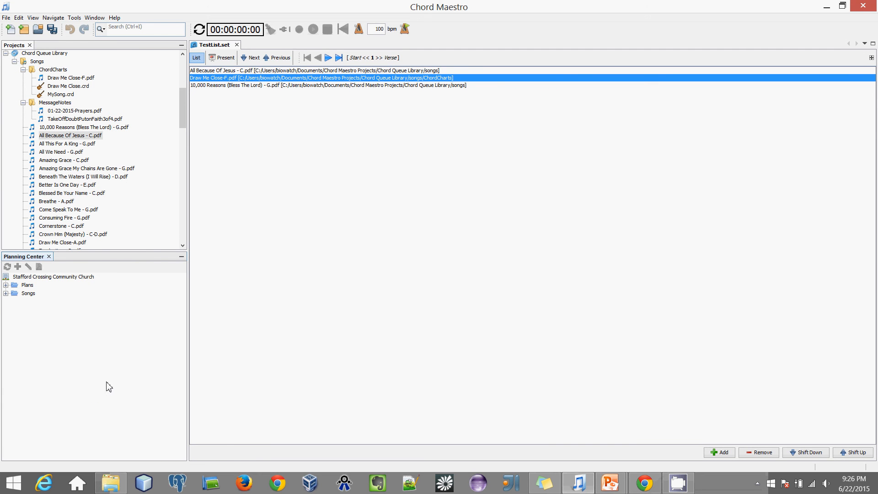
Step: Expand Plans > Sunday Celebration > Part 34 of 46 Jacob Returns Home, then expand the Songs list
click(6, 286)
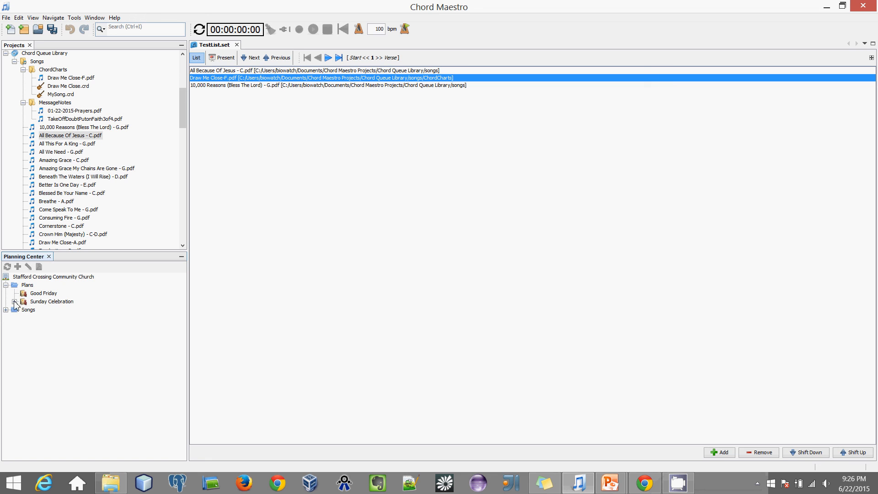
click(14, 302)
click(57, 310)
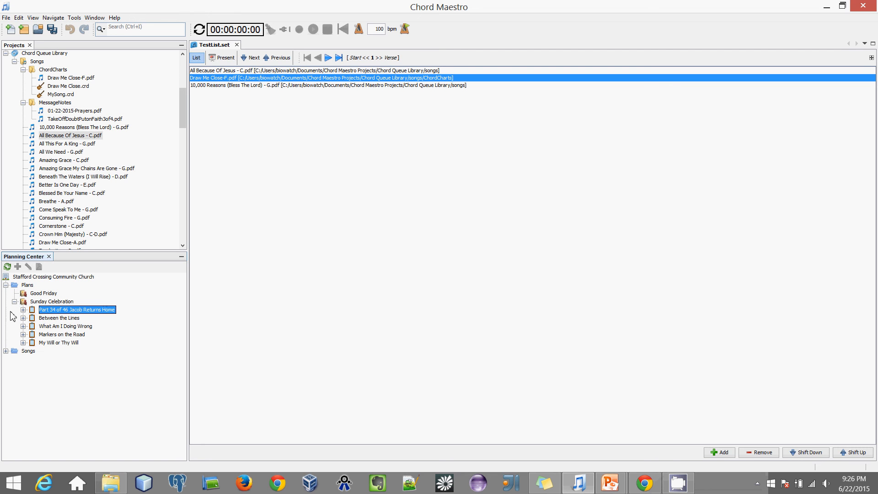
click(23, 310)
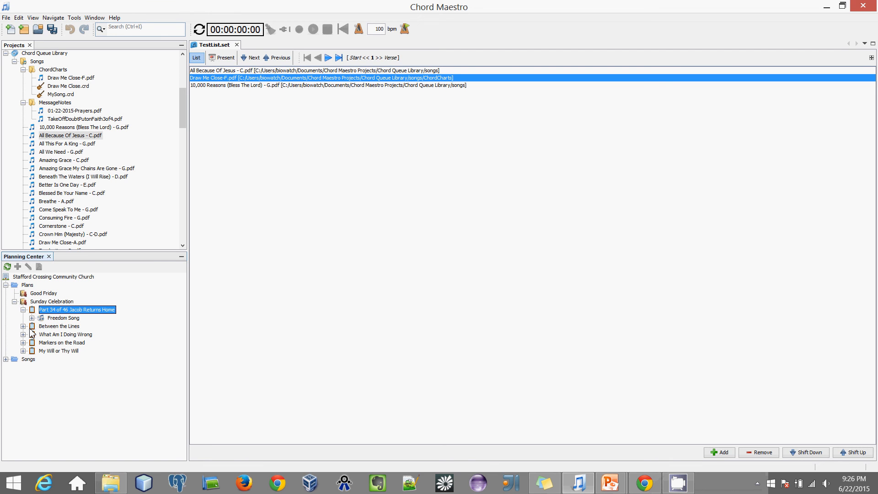
click(6, 360)
scroll(64, 405, down, 10)
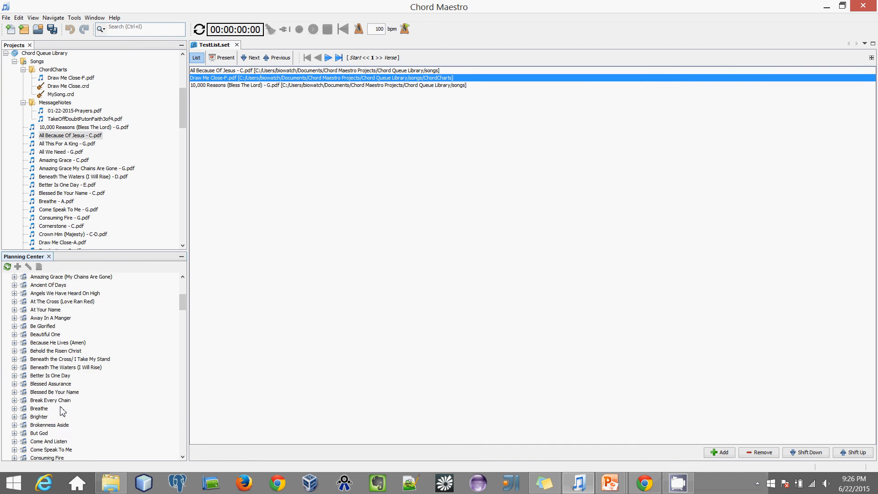
drag(182, 315, 183, 296)
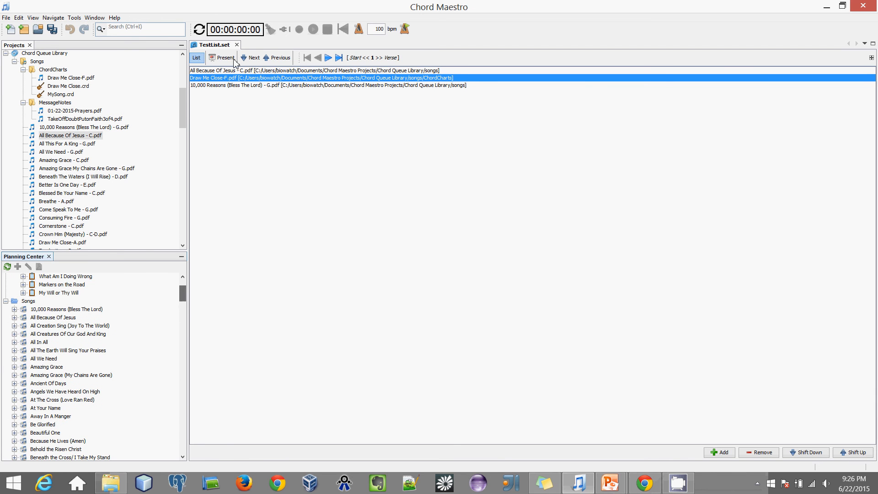
Step: Open the Properties panel and expand 10,000 Reasons (Bless The Lord) to show its arrangements
click(101, 20)
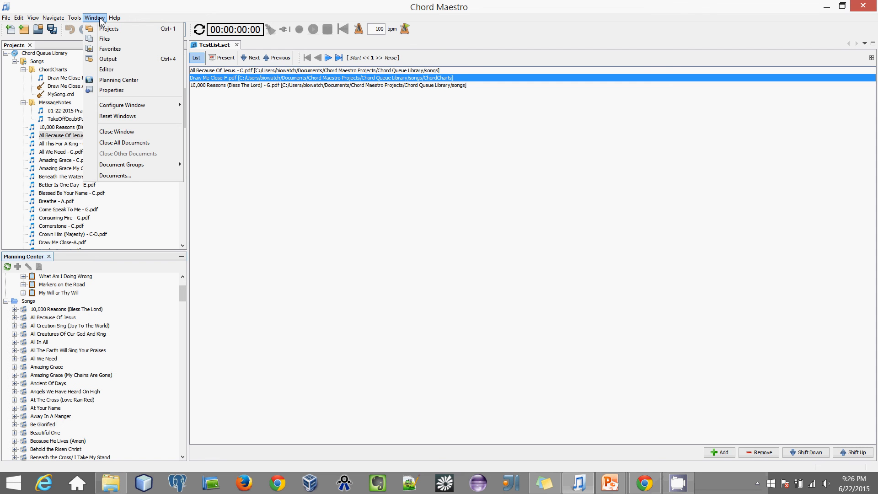
click(103, 90)
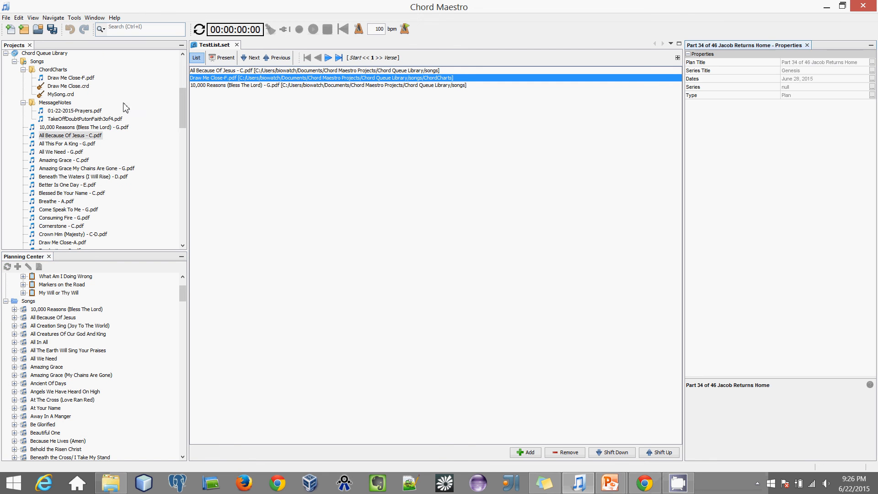
click(61, 310)
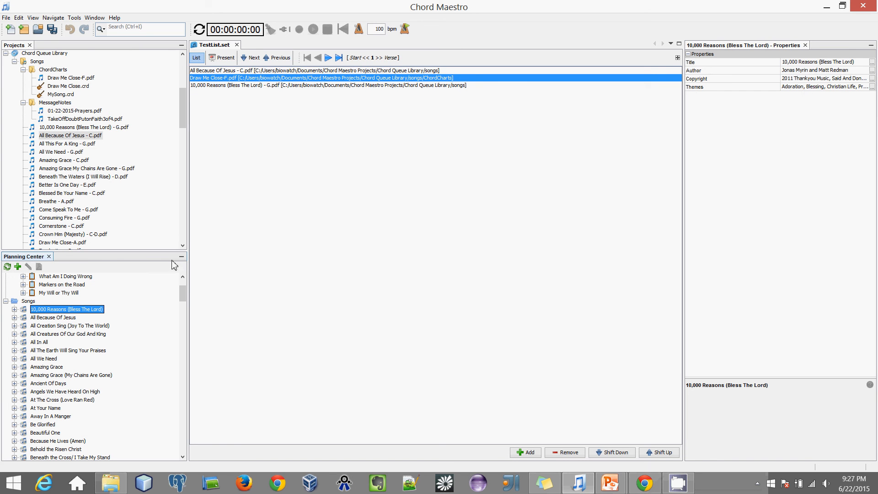
click(15, 310)
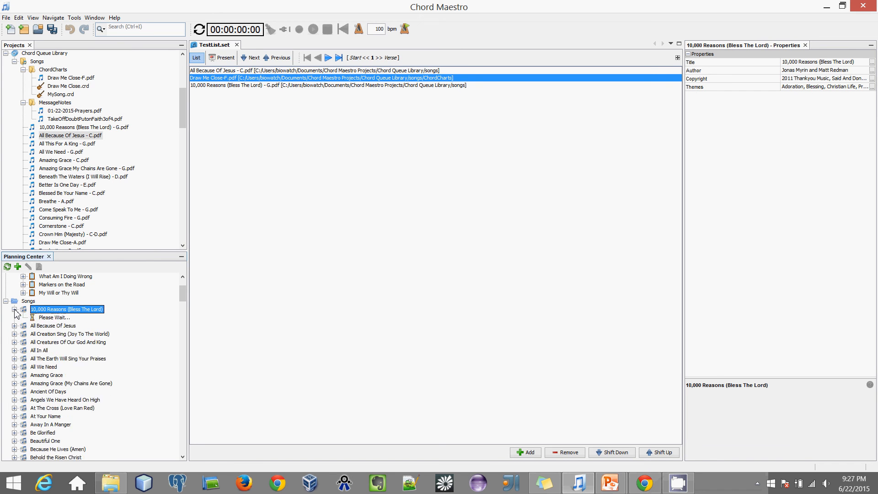
Step: Compare the Confidence and Practice arrangements' properties and expand each to list its PDFs
click(41, 326)
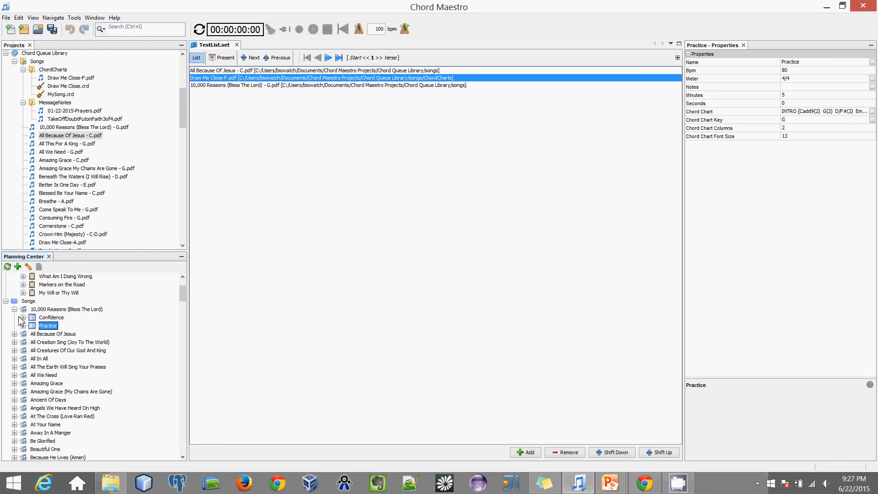
click(33, 319)
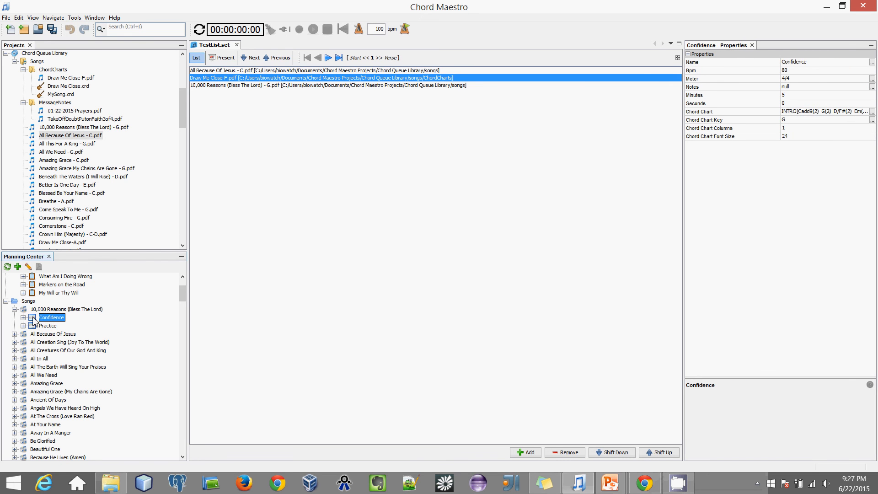
click(36, 326)
click(35, 319)
click(23, 318)
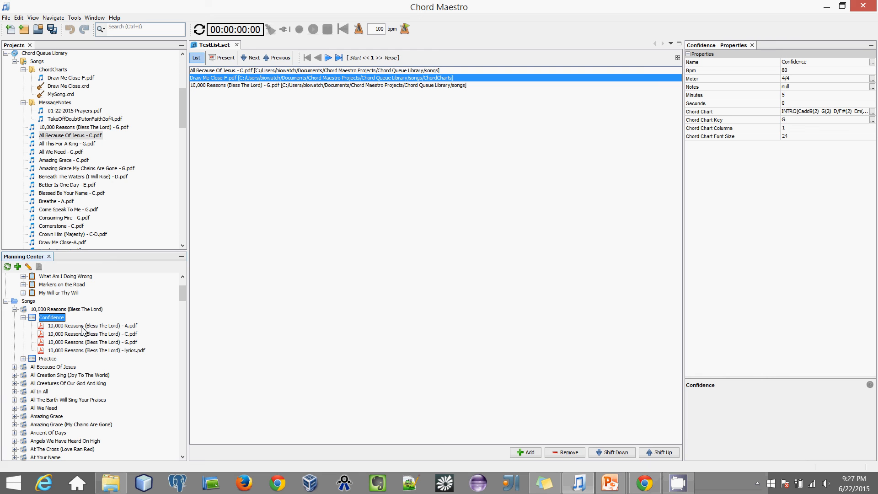
click(23, 359)
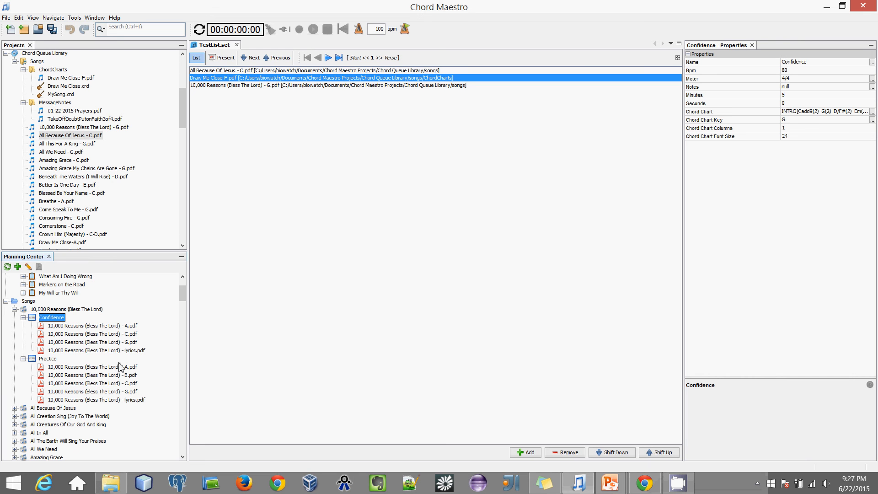
click(48, 358)
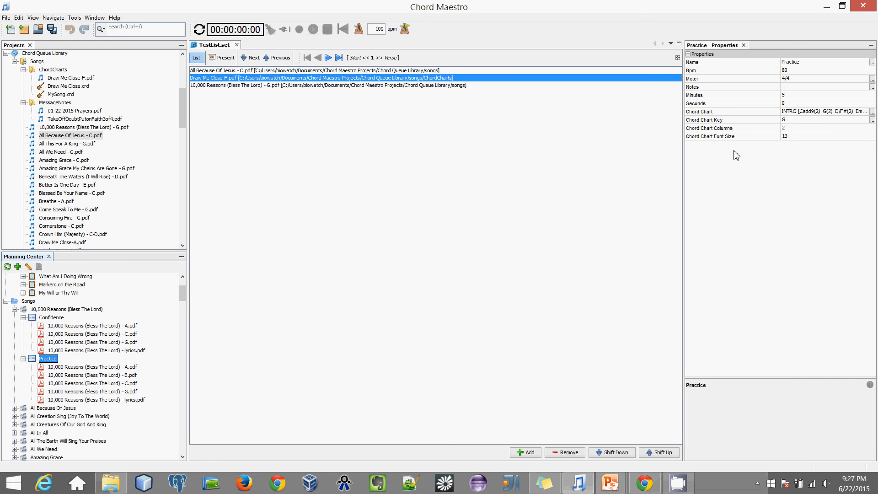
Step: Select the Practice arrangement's Notes property, then show the All Because Of Jesus song details
click(797, 87)
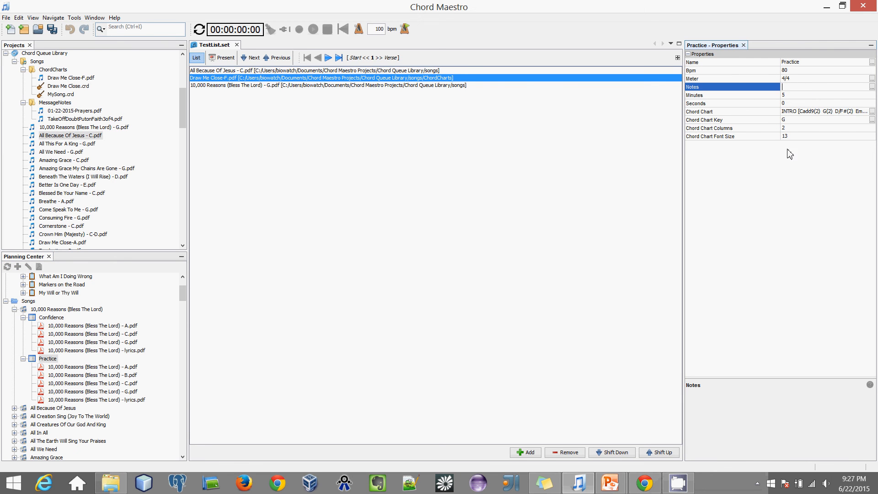
click(40, 408)
scroll(40, 409, down, 4)
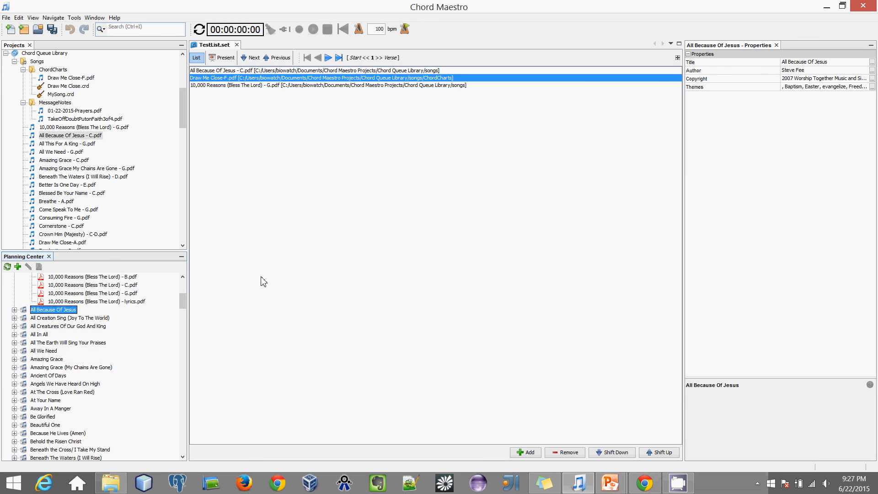
mouse_move(182, 297)
mouse_down()
mouse_move(169, 453)
mouse_move(183, 289)
mouse_up()
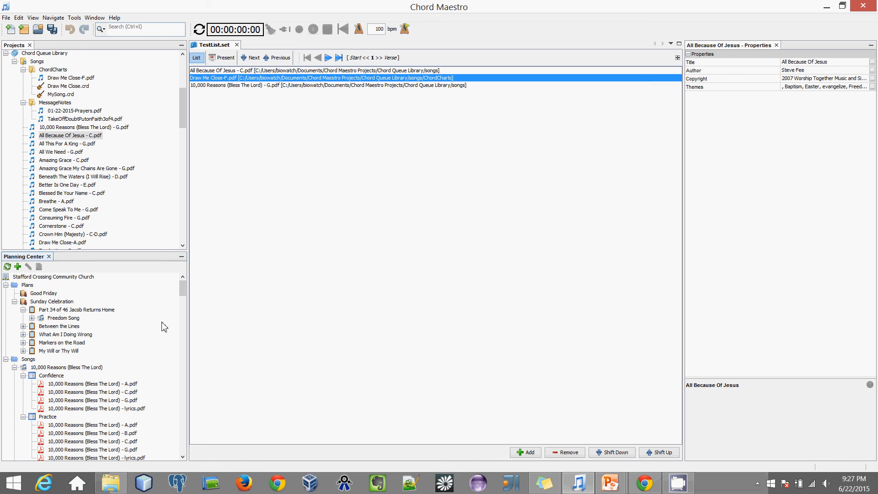
Step: Quick-search 'fla' to find White Flag among the Planning Center songs
text(f)
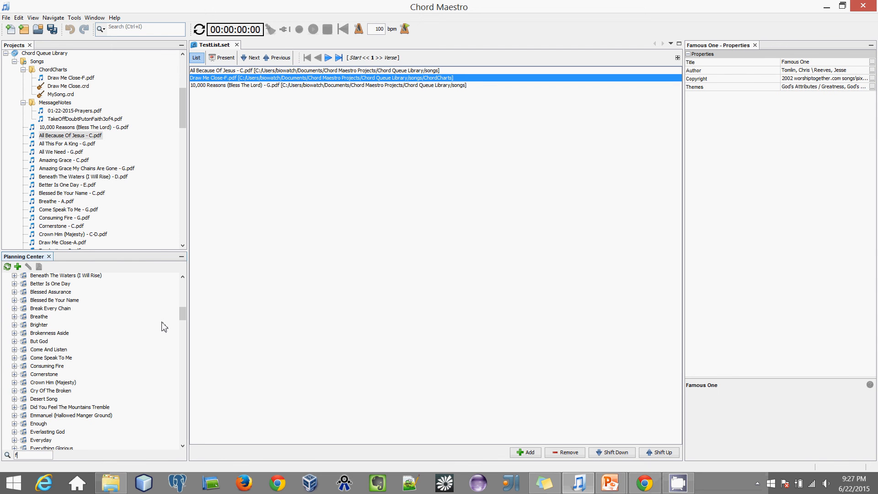
text(la)
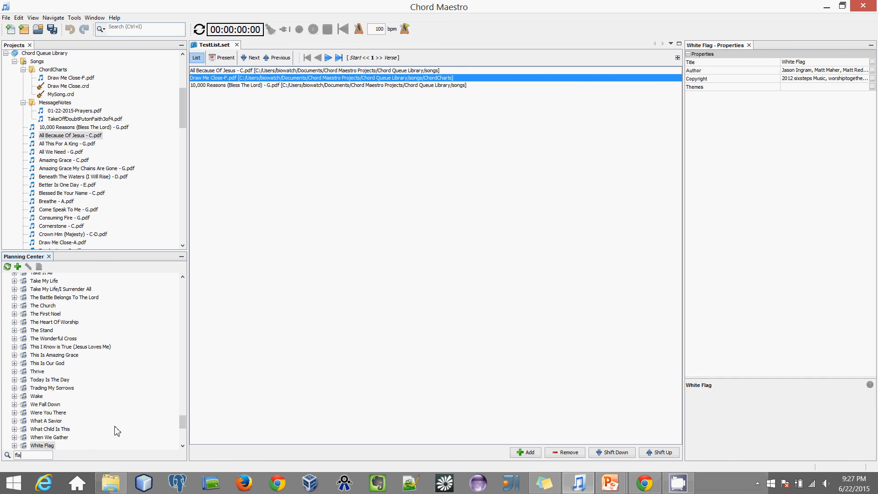
key(Return)
drag(183, 434, 190, 295)
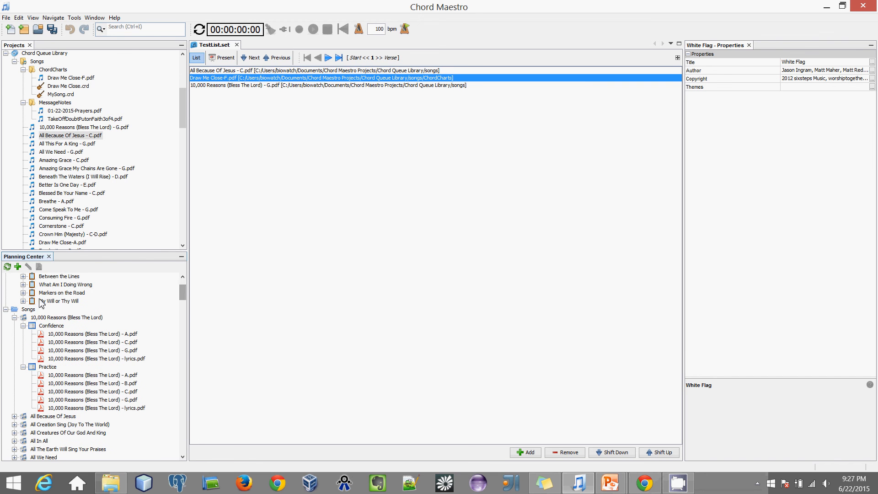
Step: Open and dismiss the Songs folder's actions, then select the Confidence arrangement's A.pdf
click(26, 310)
right_click(26, 310)
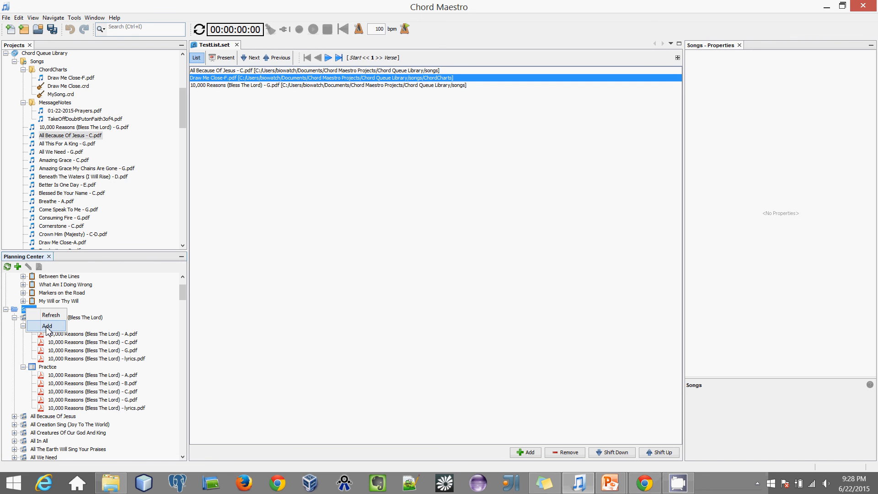
click(20, 308)
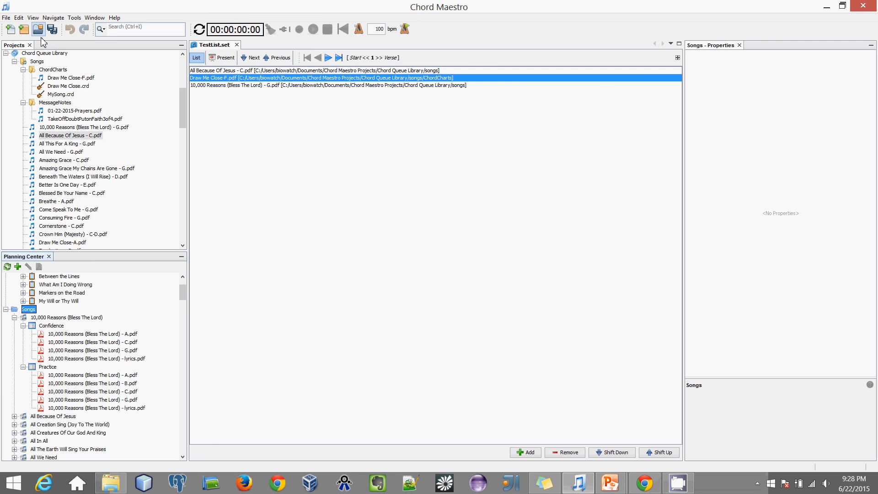
click(87, 337)
Step: Drag 10,000 Reasons (Bless The Lord) - A.pdf into the Chord Queue Library, agreeing to copy existing chord queue data
drag(87, 336, 75, 153)
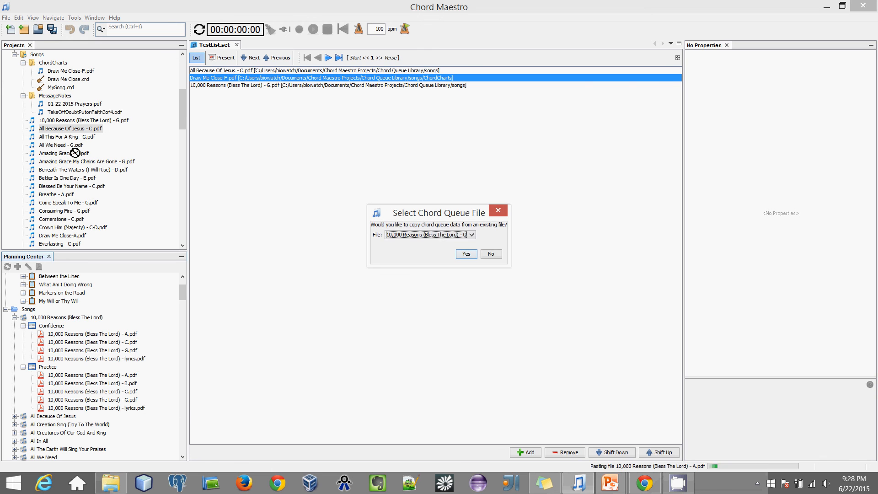
drag(435, 210, 246, 137)
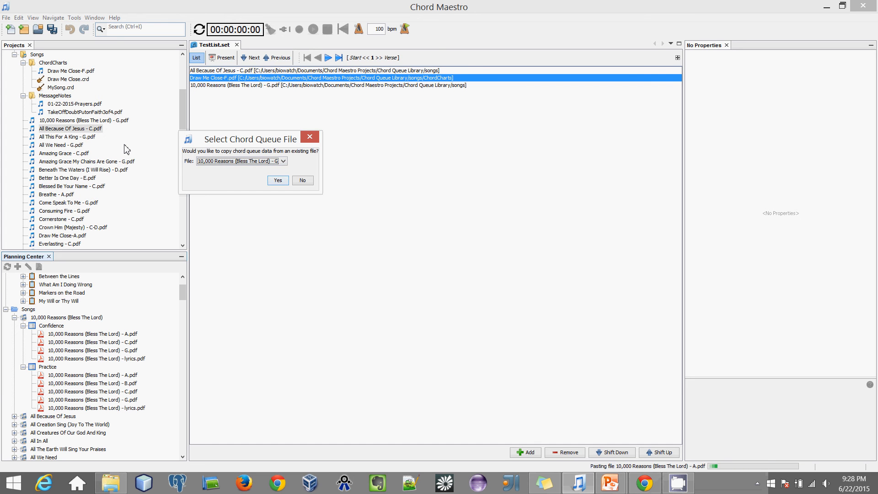
click(279, 181)
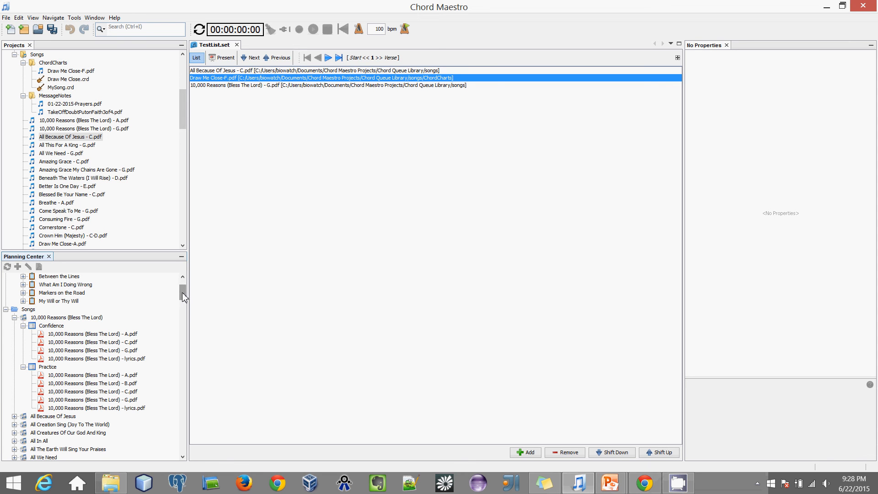
drag(182, 293, 182, 294)
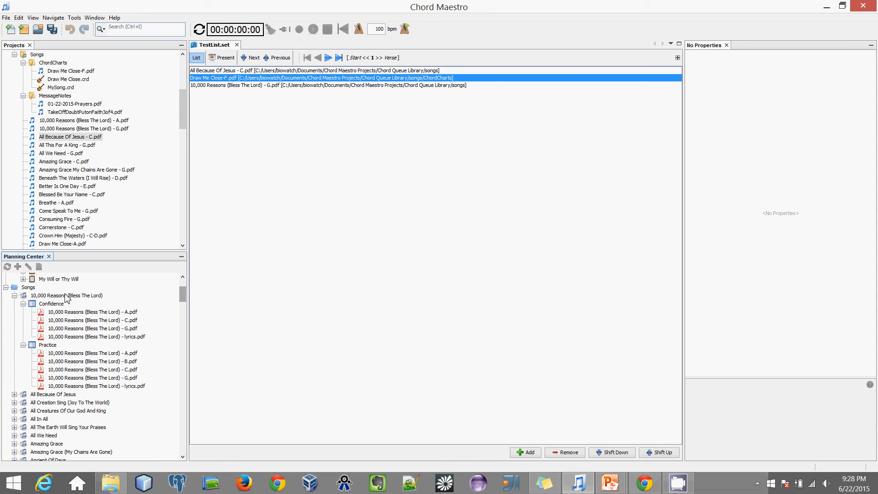
right_click(53, 306)
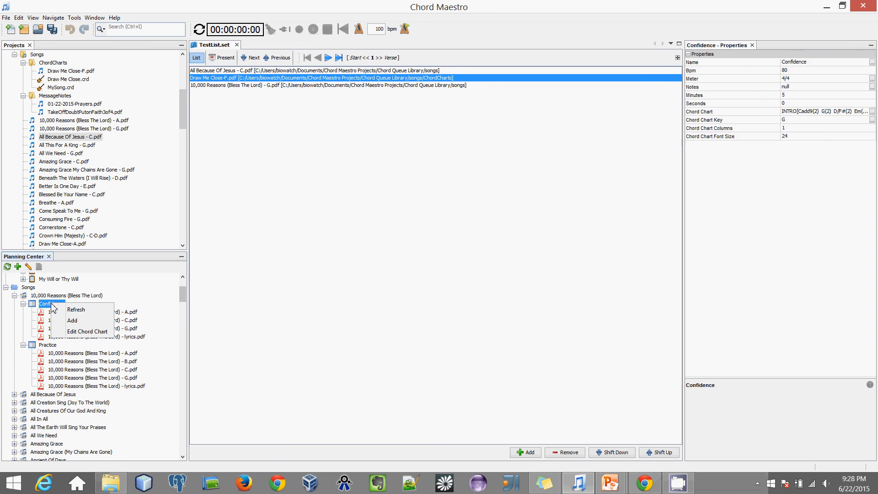
click(73, 321)
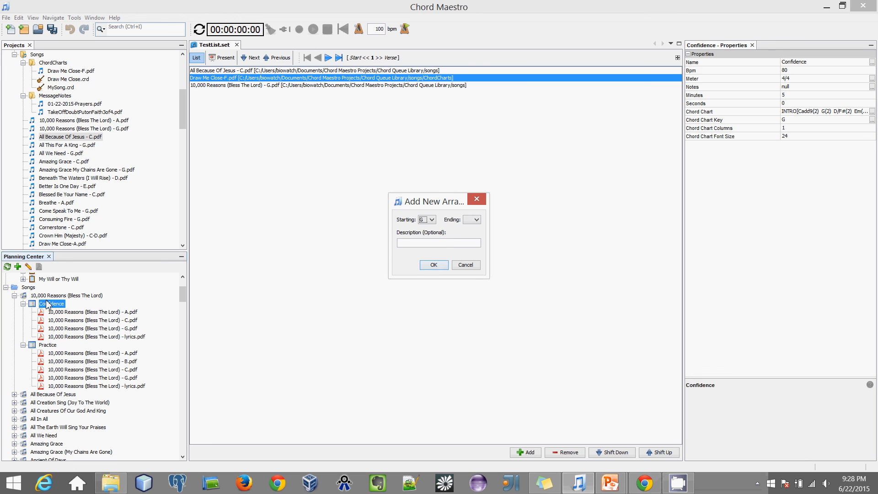
click(466, 265)
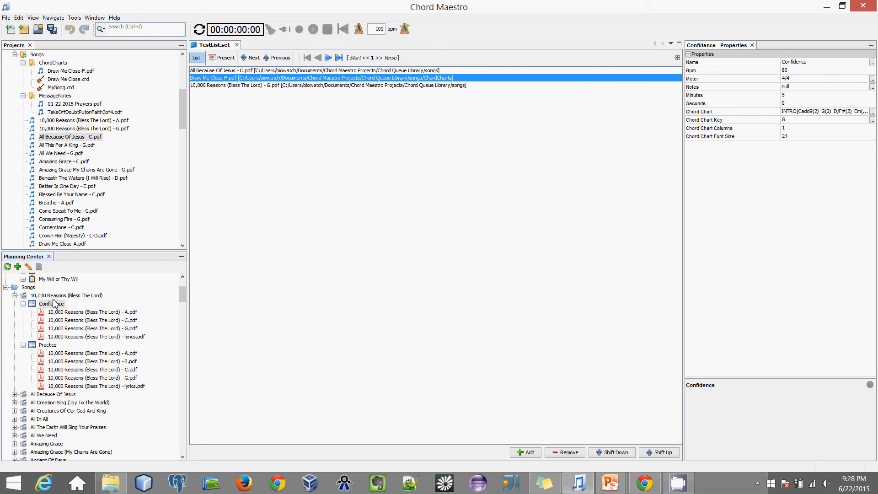
click(54, 296)
right_click(55, 297)
click(75, 314)
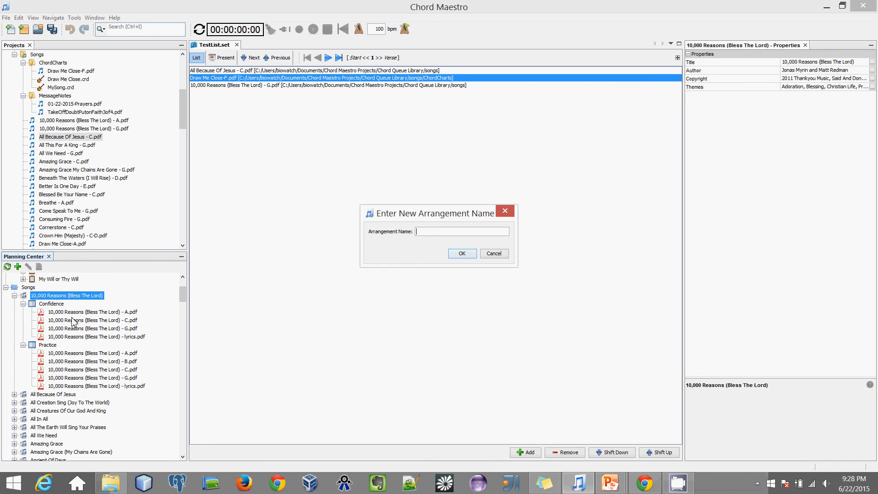
click(496, 254)
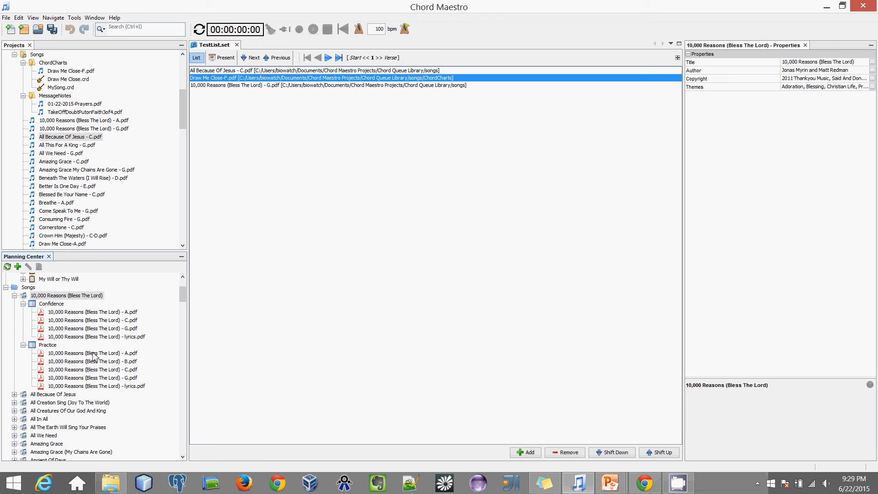
scroll(89, 366, down, 1)
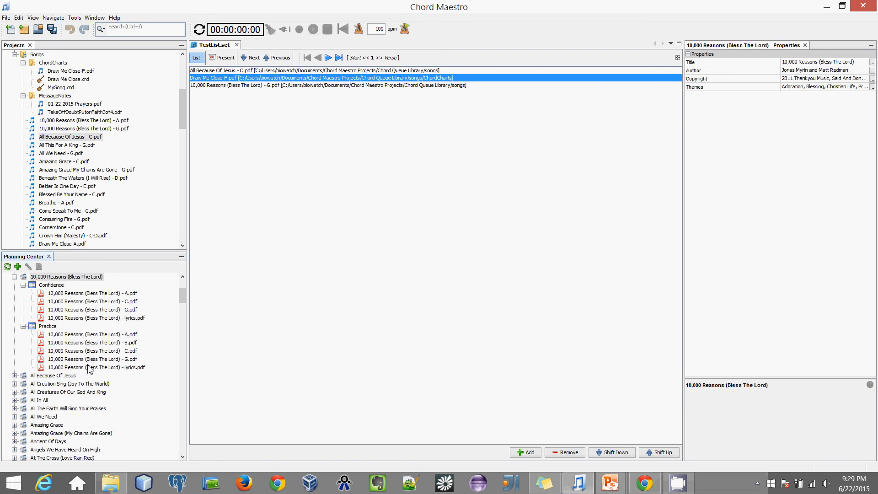
scroll(85, 373, up, 2)
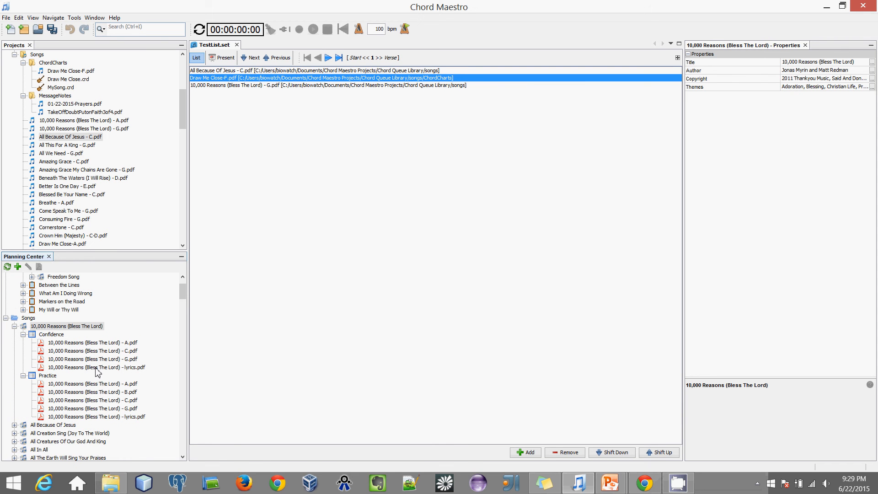
scroll(103, 365, up, 2)
scroll(108, 366, down, 4)
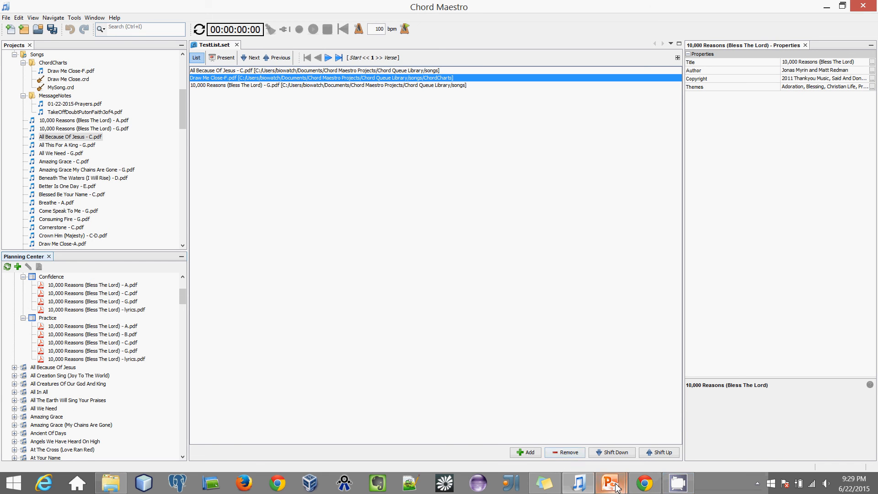
Step: Run the Presentation1 slide show from slide 6, 'Where to get Chord Maestro?'
mouse_move(610, 484)
click(583, 433)
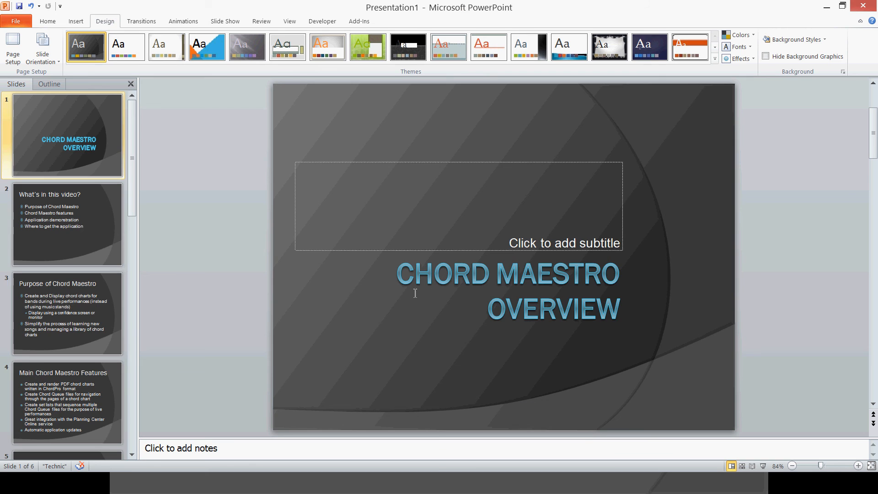
scroll(36, 389, down, 3)
click(41, 379)
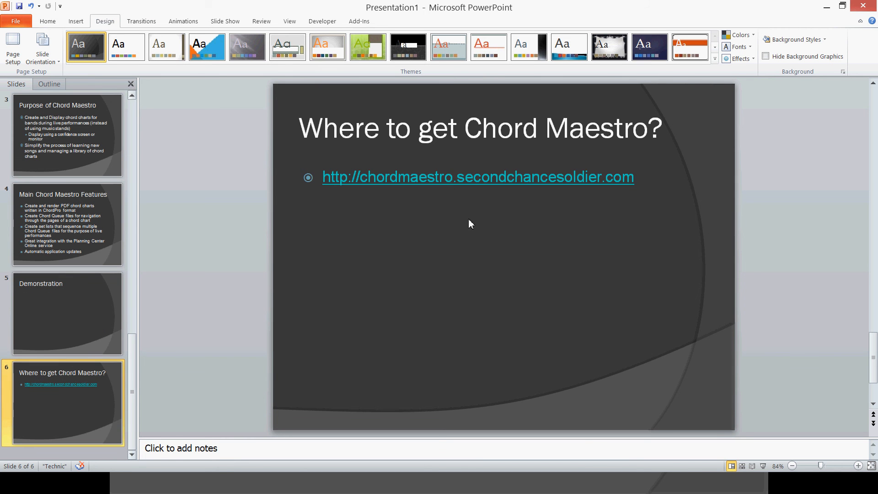
click(763, 465)
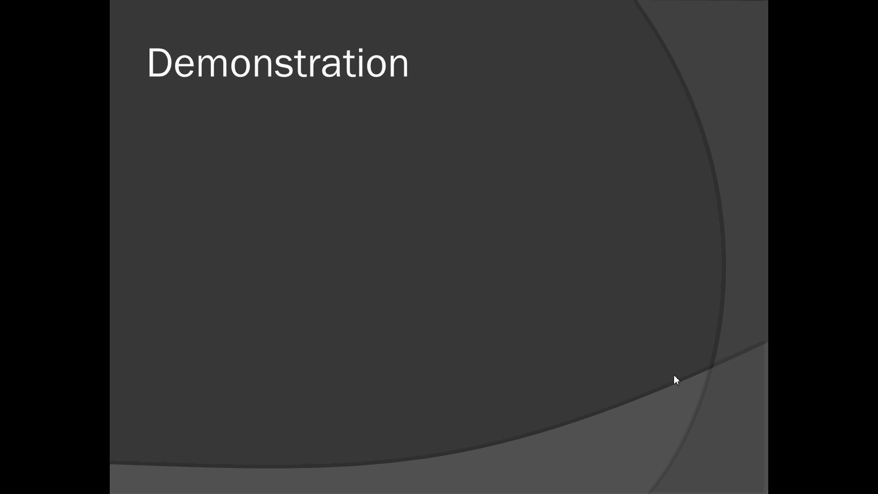
click(621, 346)
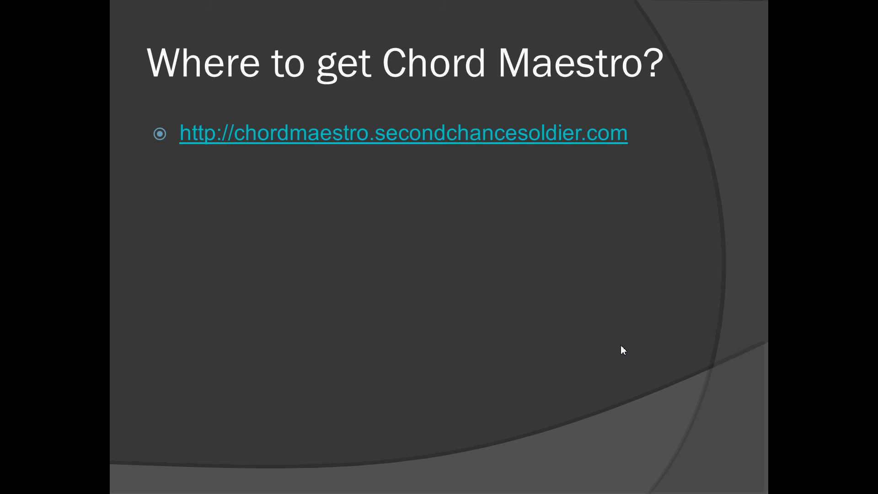